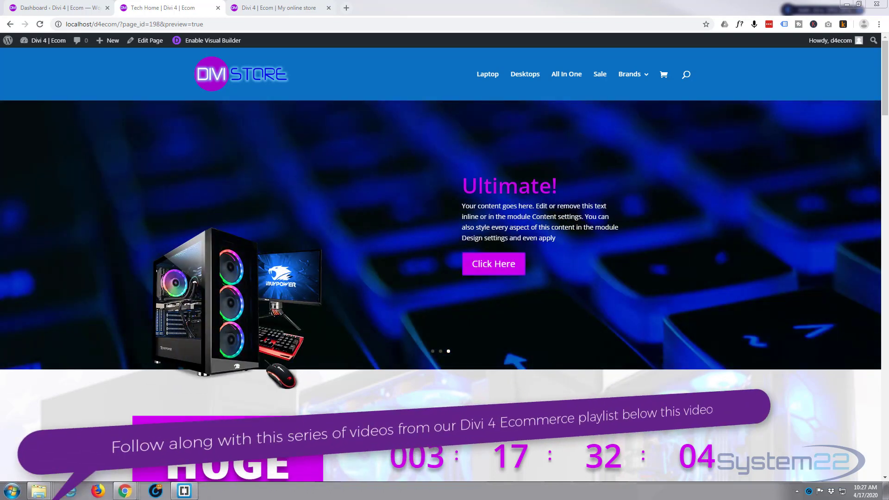
Look through the sections of the Tech Home preview page and the product listing on the store's current front page
{"action": "mouse_move", "coordinate": [855, 246]}
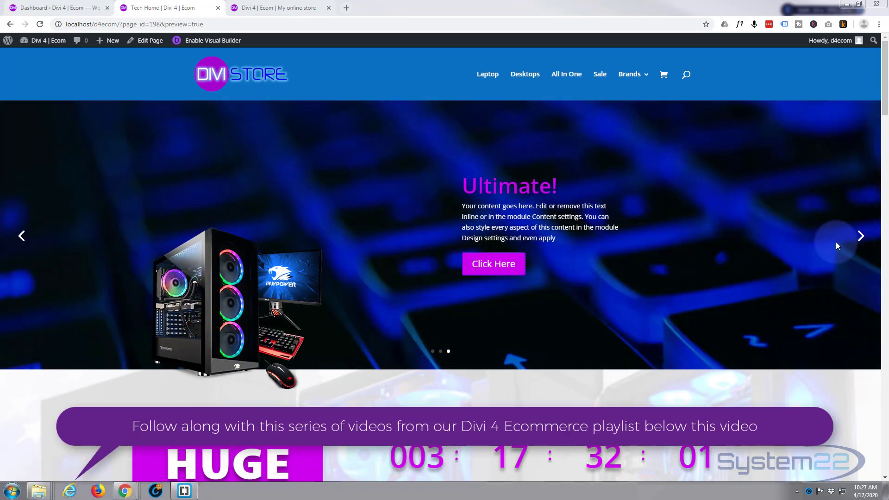
{"action": "scroll", "coordinate": [835, 246], "scroll_direction": "down", "scroll_amount": 10}
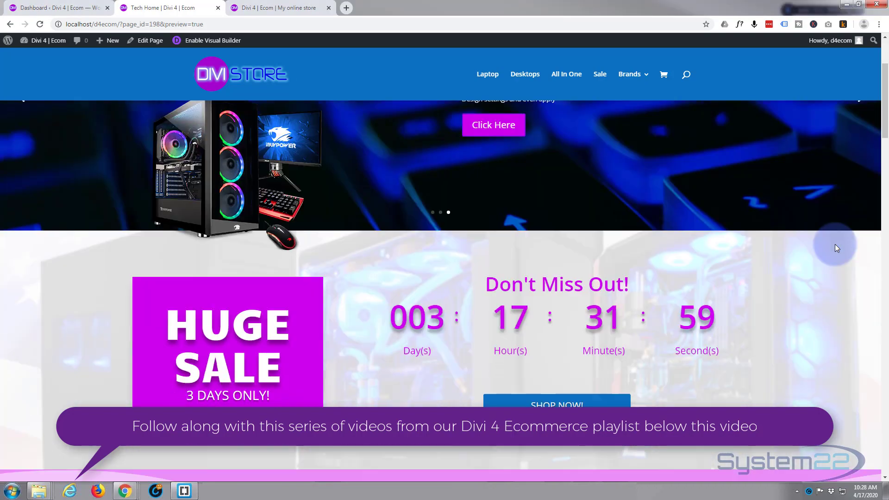
{"action": "scroll", "coordinate": [837, 249], "scroll_direction": "down", "scroll_amount": 15}
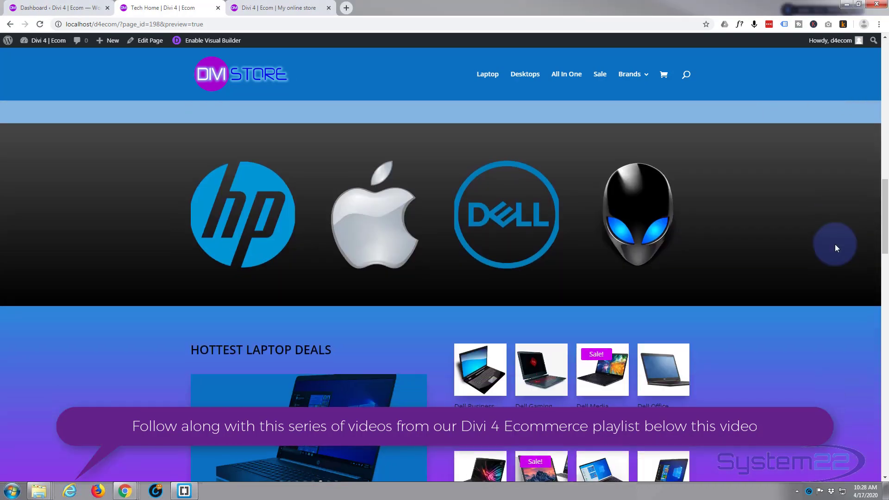
{"action": "scroll", "coordinate": [836, 246], "scroll_direction": "down", "scroll_amount": 15}
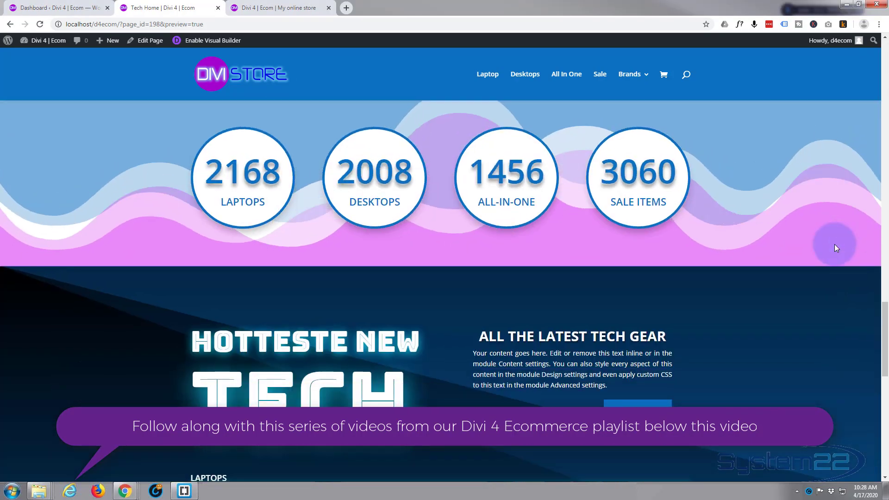
{"action": "scroll", "coordinate": [834, 249], "scroll_direction": "down", "scroll_amount": 2}
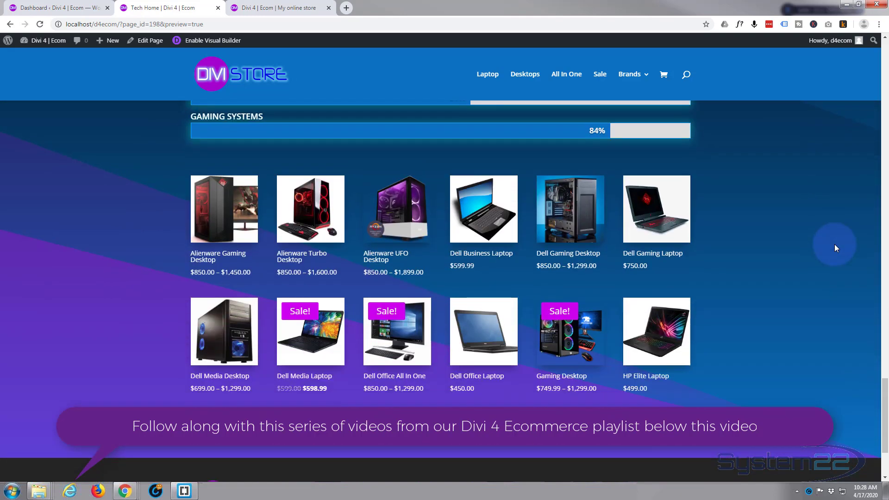
{"action": "scroll", "coordinate": [835, 245], "scroll_direction": "up", "scroll_amount": 3}
{"action": "scroll", "coordinate": [835, 246], "scroll_direction": "up", "scroll_amount": 3}
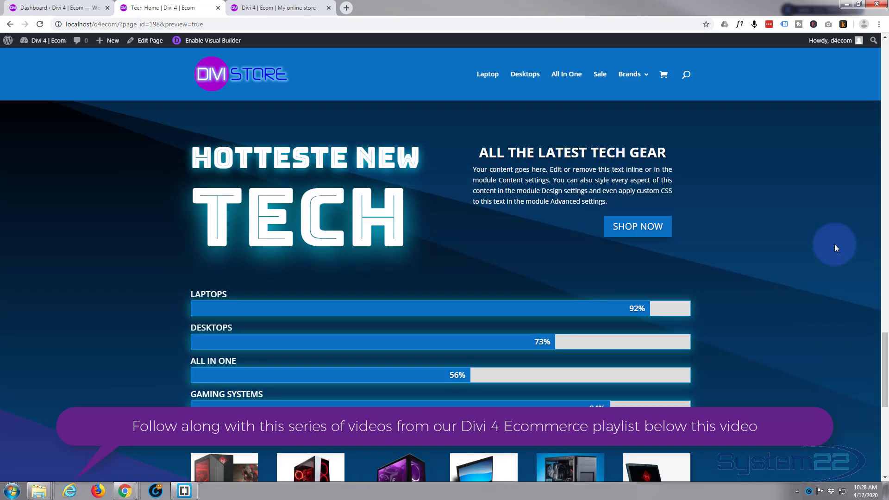
{"action": "left_click", "coordinate": [266, 7]}
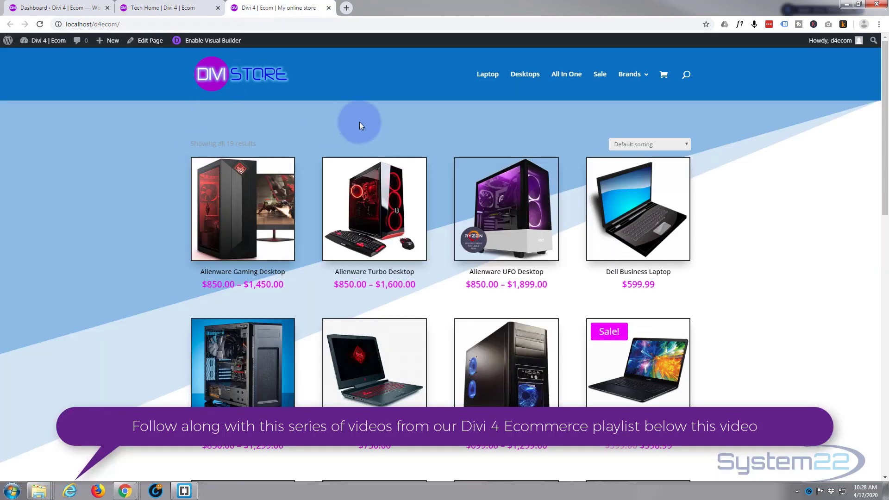
{"action": "scroll", "coordinate": [291, 137], "scroll_direction": "down", "scroll_amount": 5}
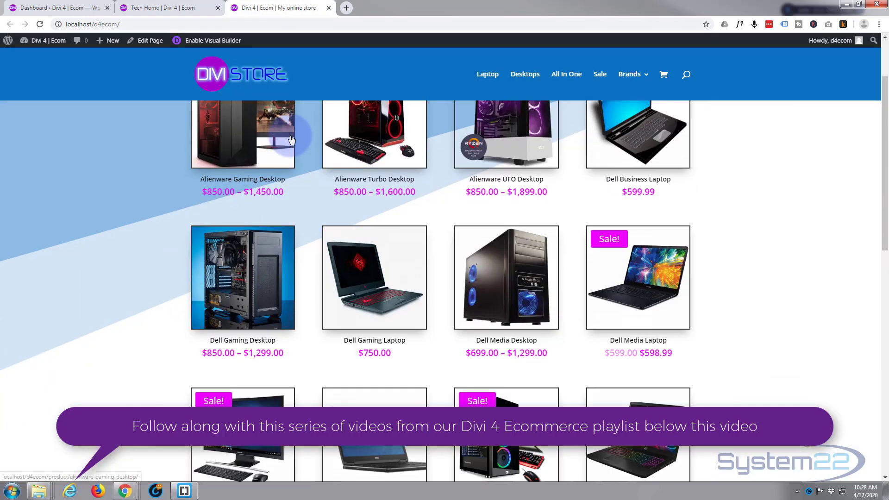
{"action": "scroll", "coordinate": [291, 139], "scroll_direction": "down", "scroll_amount": 4}
{"action": "scroll", "coordinate": [291, 139], "scroll_direction": "up", "scroll_amount": 8}
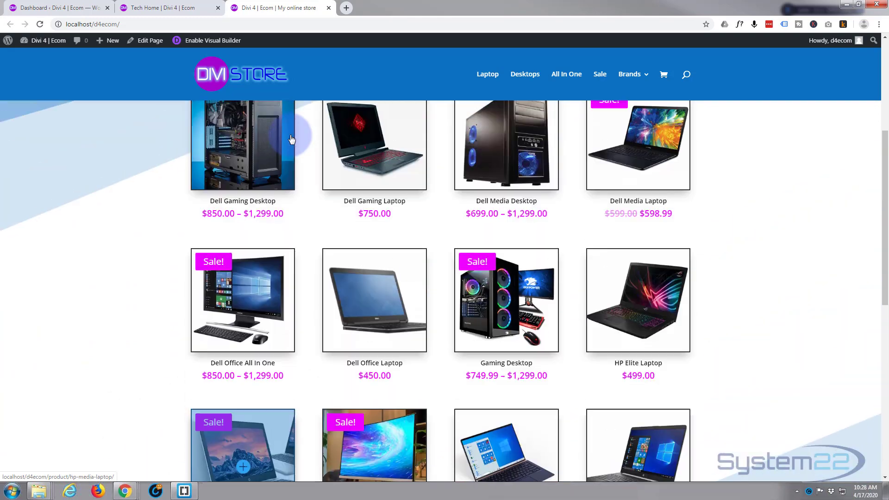
{"action": "scroll", "coordinate": [291, 139], "scroll_direction": "up", "scroll_amount": 2}
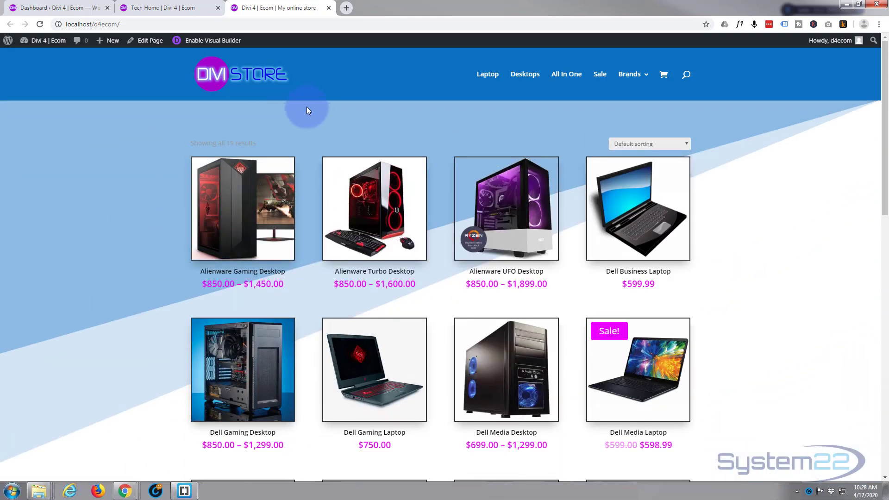
Open the Divi theme customizer's Homepage Settings and check which pages can be chosen as the static homepage
{"action": "left_click", "coordinate": [60, 9]}
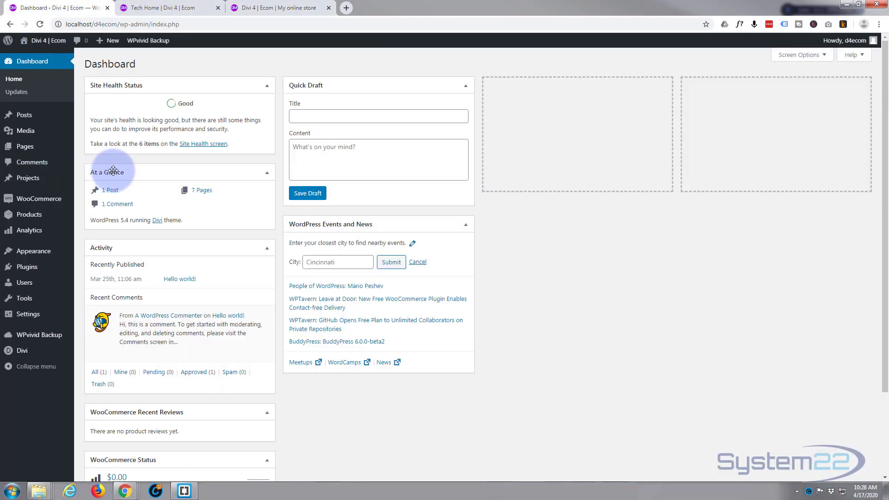
{"action": "mouse_move", "coordinate": [51, 297]}
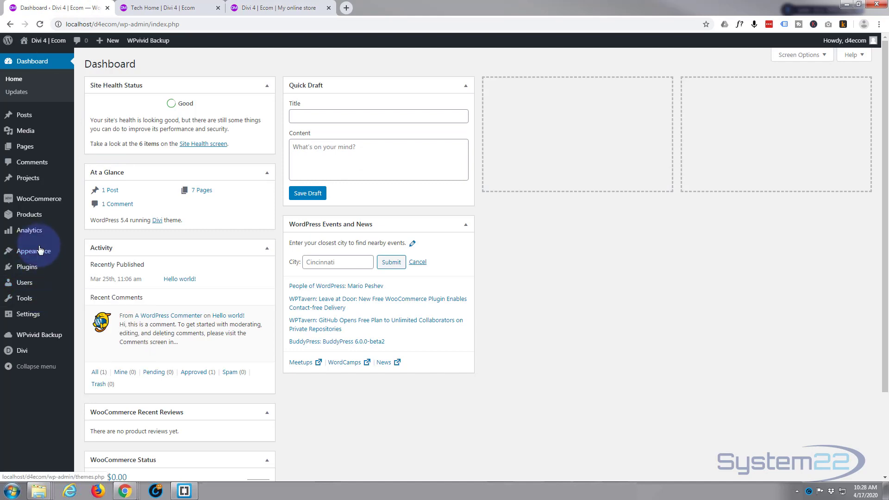
{"action": "mouse_move", "coordinate": [20, 350]}
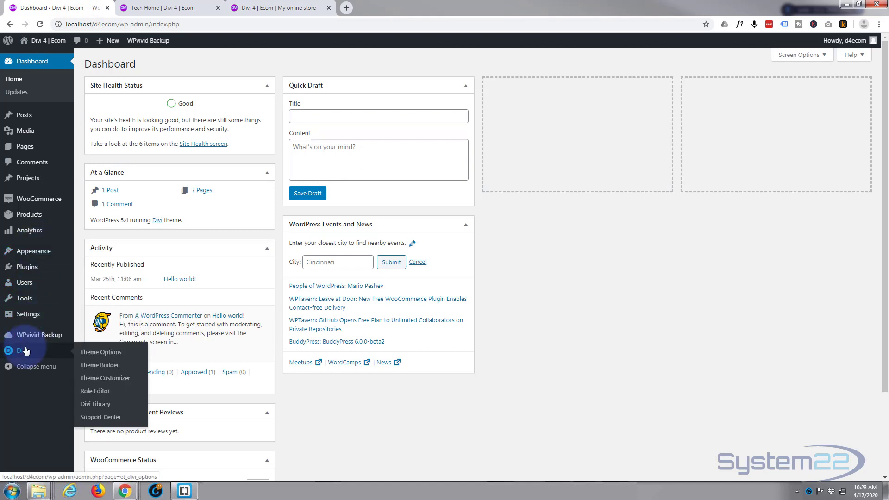
{"action": "left_click", "coordinate": [116, 384]}
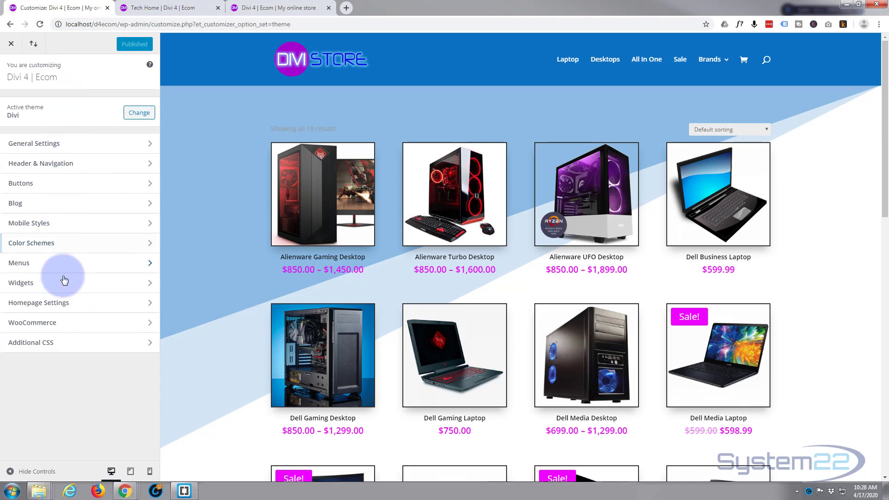
{"action": "left_click", "coordinate": [56, 306]}
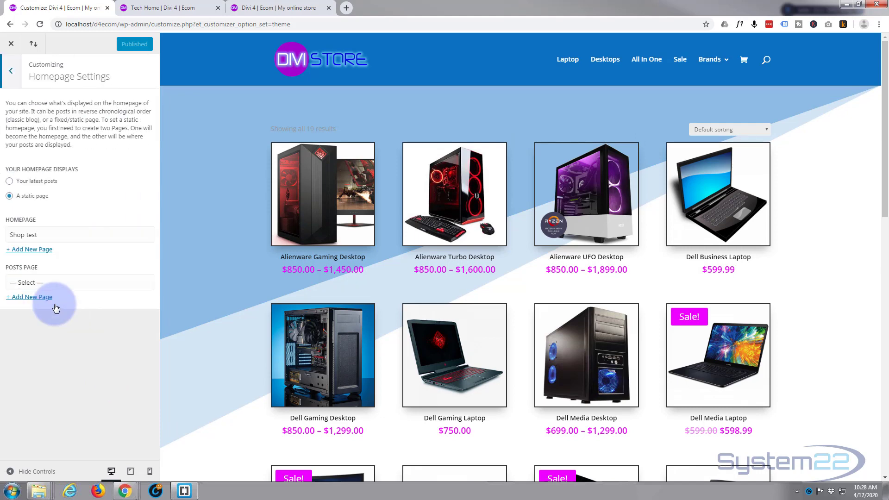
{"action": "left_click", "coordinate": [64, 238]}
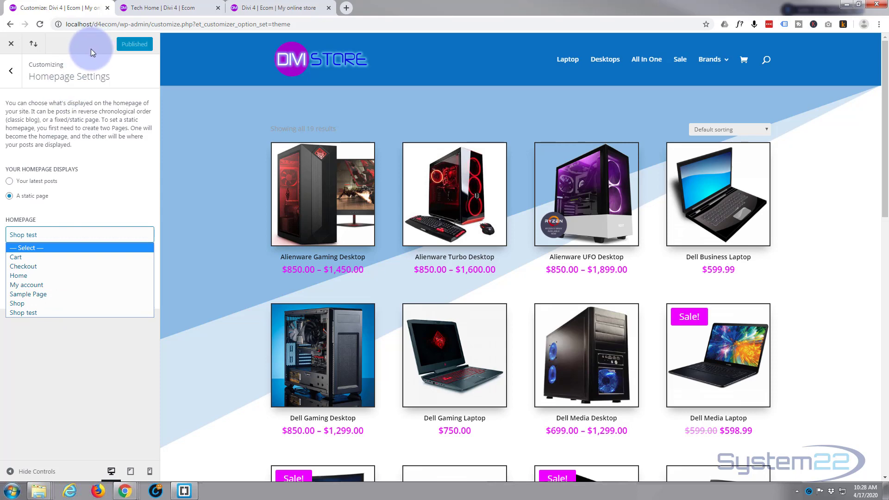
Publish the Tech Home page from the Divi Visual Builder and exit the builder
{"action": "left_click", "coordinate": [149, 5]}
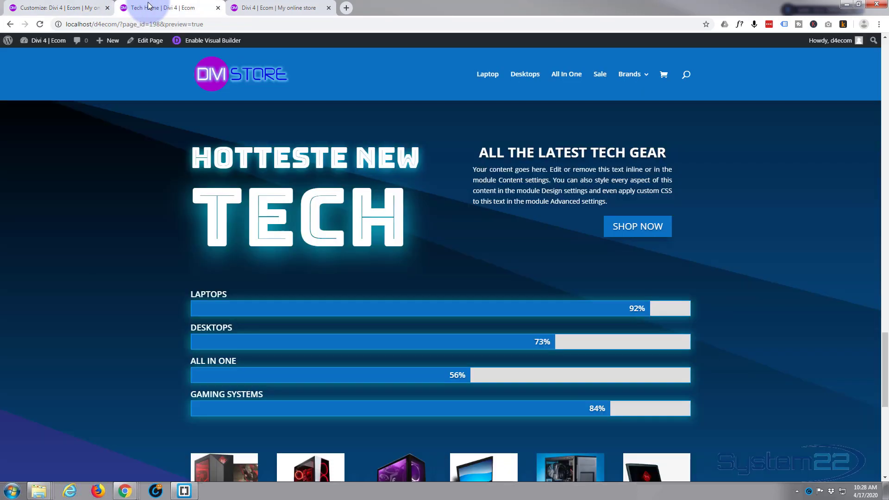
{"action": "left_click", "coordinate": [214, 42]}
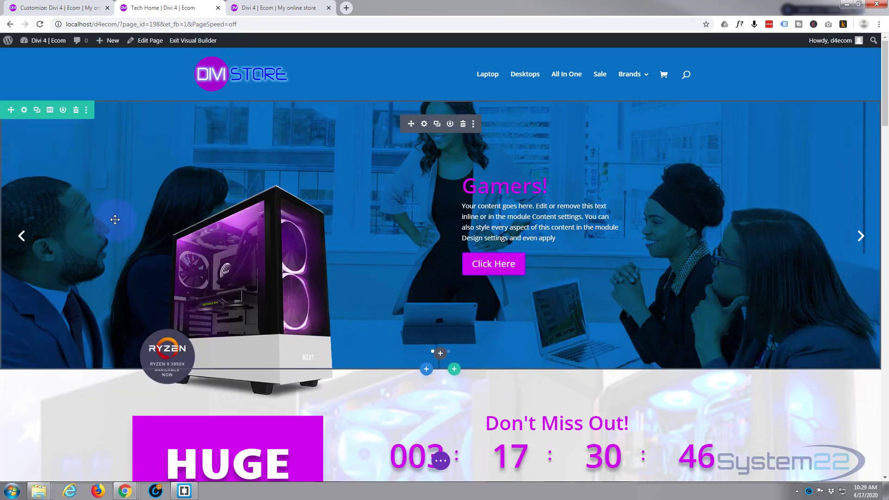
{"action": "left_click", "coordinate": [441, 462]}
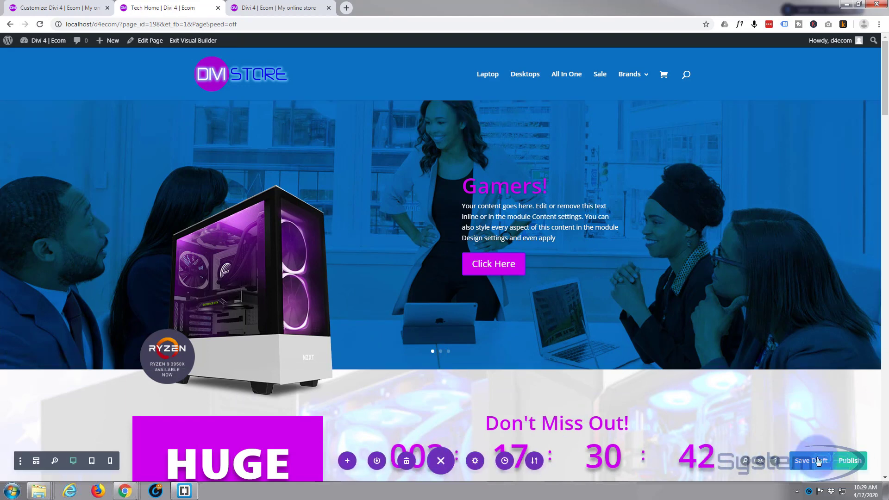
{"action": "left_click", "coordinate": [849, 461]}
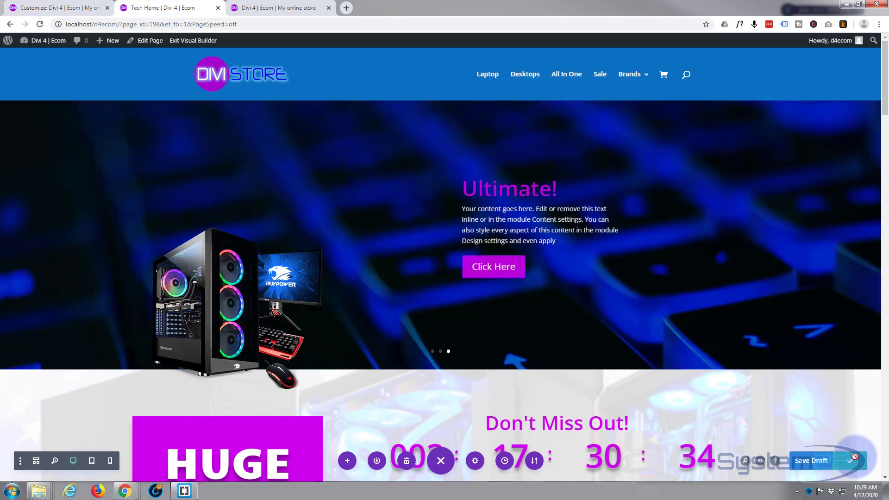
{"action": "left_click", "coordinate": [190, 43]}
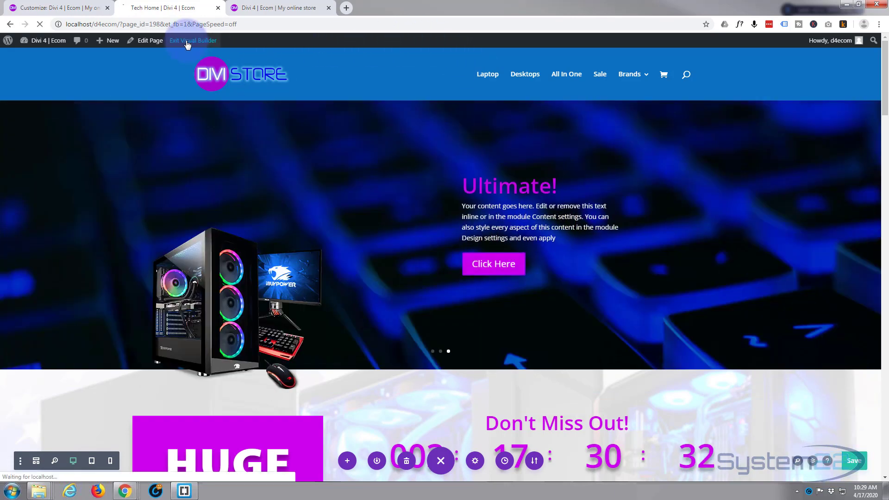
Reload the theme customizer, set the static homepage to Tech Home, check its preview and publish the change
{"action": "left_click", "coordinate": [59, 9]}
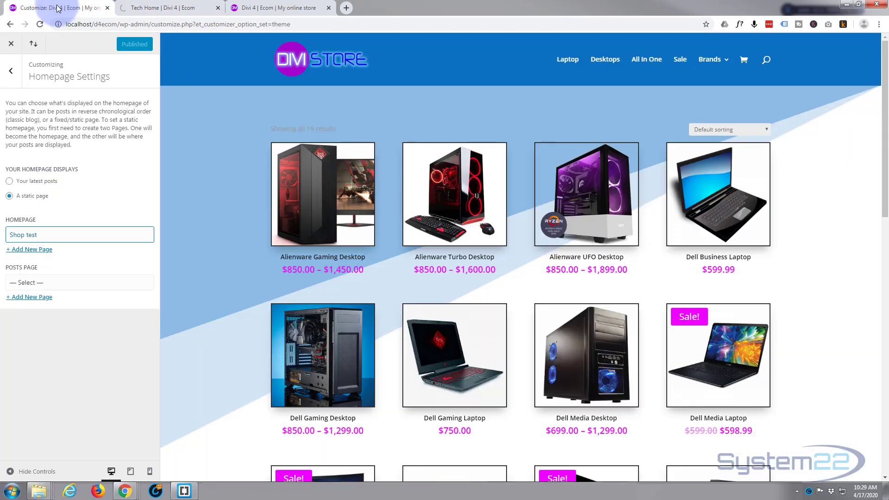
{"action": "left_click", "coordinate": [39, 25]}
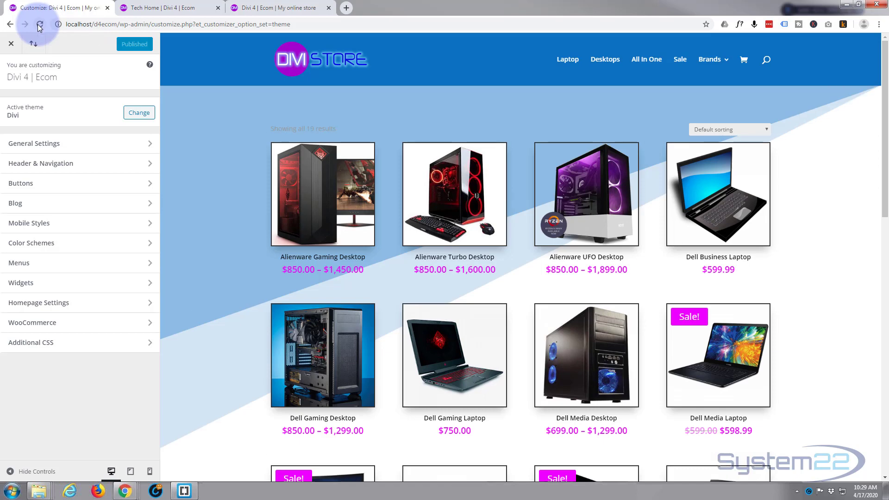
{"action": "left_click", "coordinate": [85, 310]}
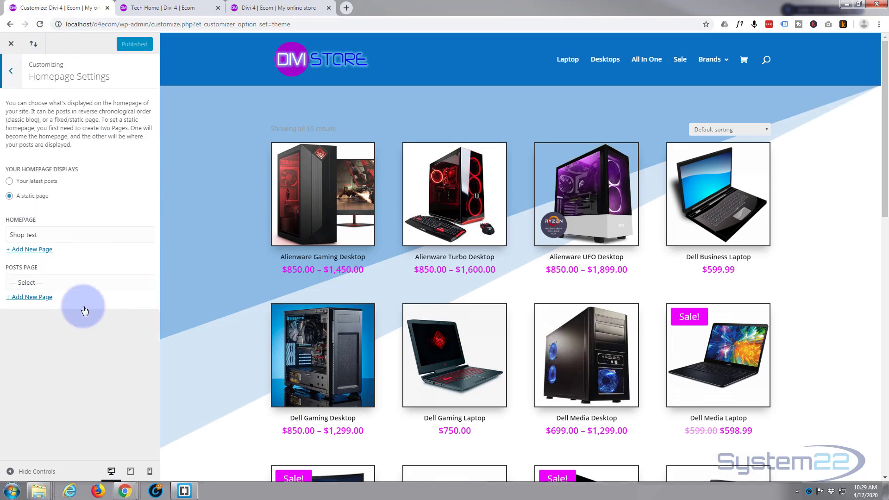
{"action": "left_click", "coordinate": [85, 234]}
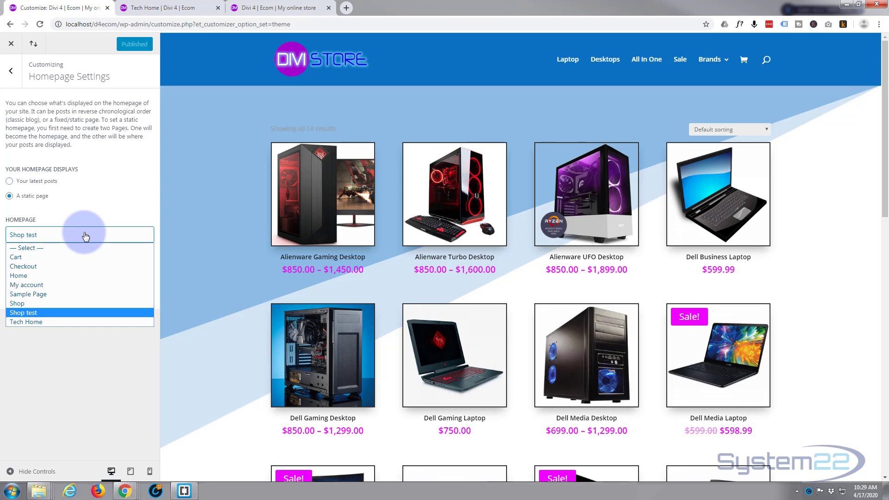
{"action": "left_click", "coordinate": [30, 322]}
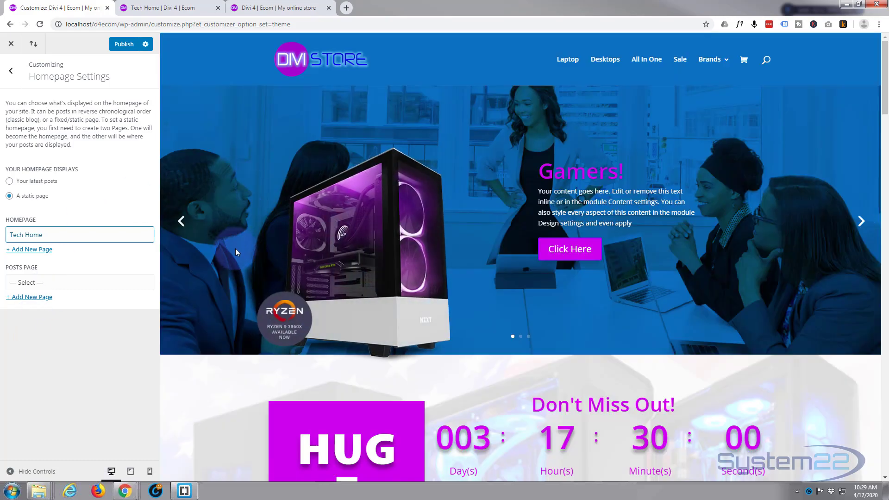
{"action": "scroll", "coordinate": [238, 242], "scroll_direction": "down", "scroll_amount": 12}
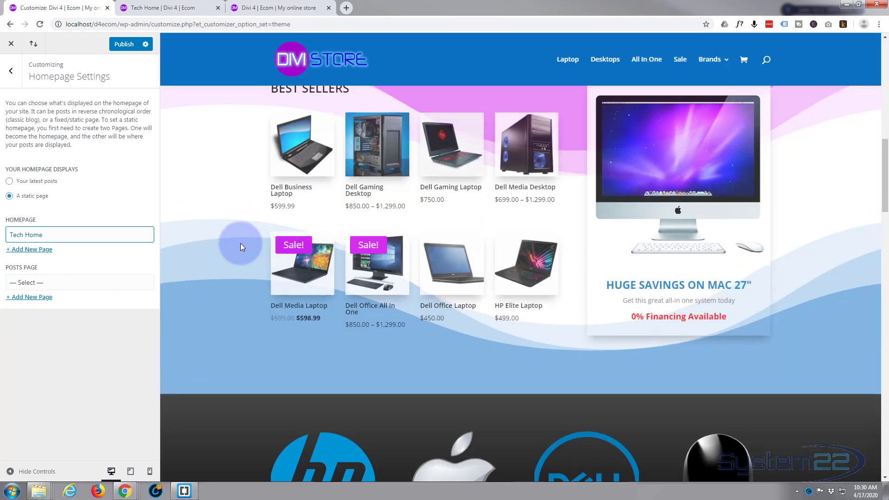
{"action": "scroll", "coordinate": [241, 243], "scroll_direction": "down", "scroll_amount": 12}
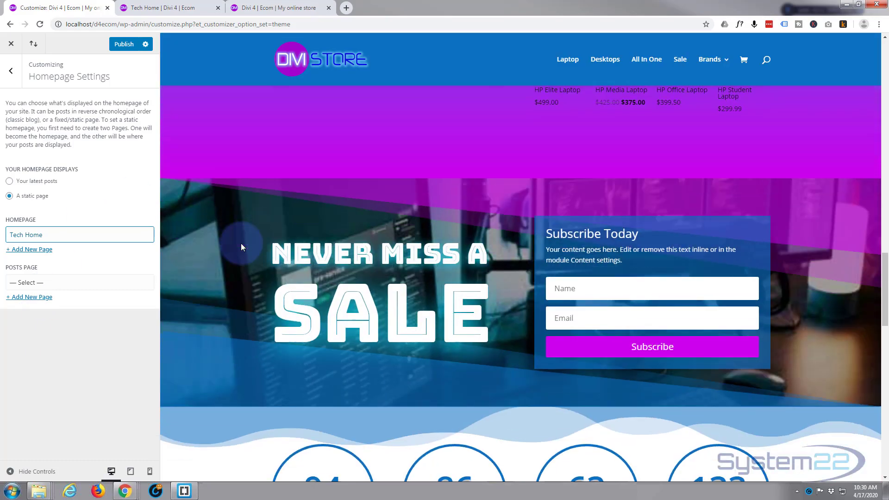
{"action": "scroll", "coordinate": [241, 243], "scroll_direction": "down", "scroll_amount": 8}
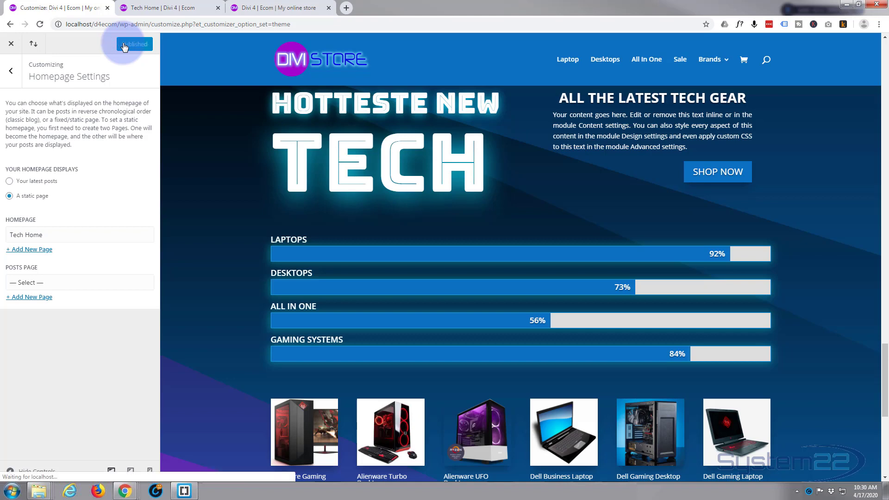
Load the live store's home page and look through its slider, sale countdown and best sellers sections
{"action": "left_click", "coordinate": [279, 8]}
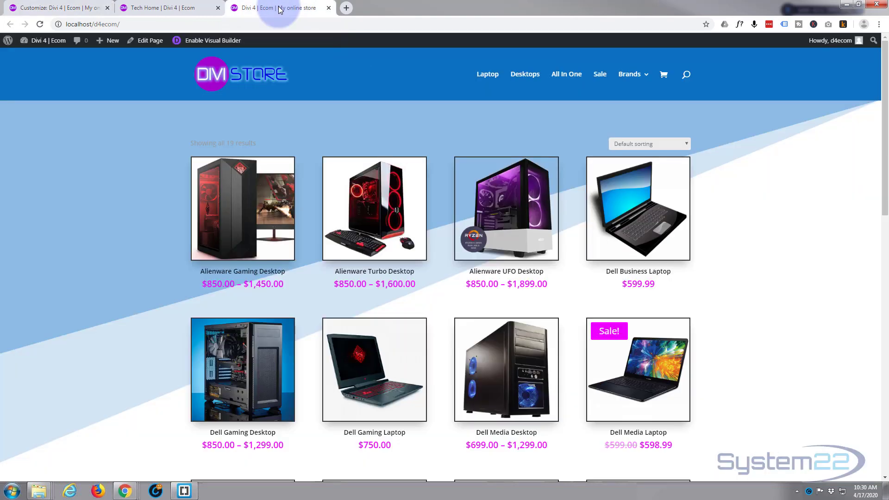
{"action": "left_click", "coordinate": [220, 77]}
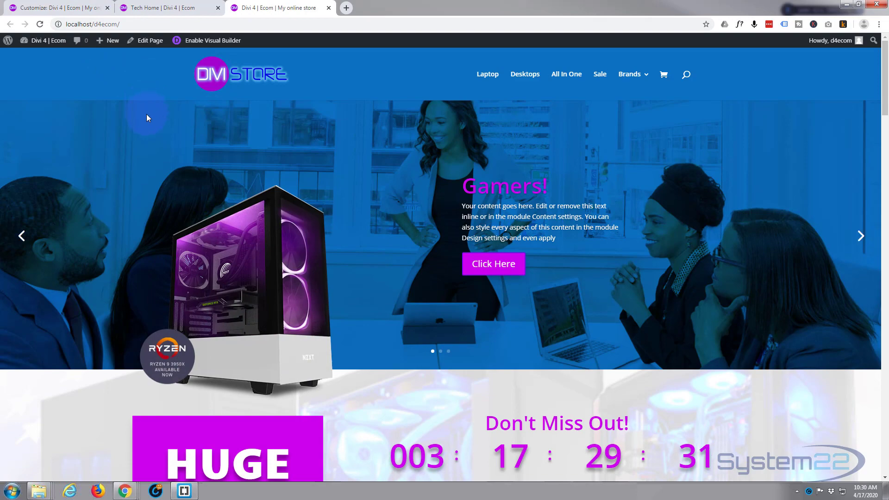
{"action": "scroll", "coordinate": [162, 134], "scroll_direction": "down", "scroll_amount": 5}
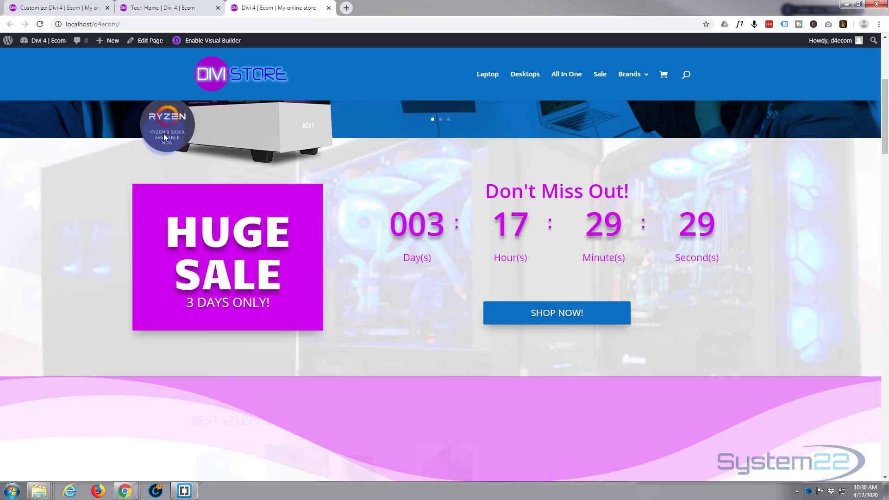
{"action": "scroll", "coordinate": [163, 134], "scroll_direction": "down", "scroll_amount": 7}
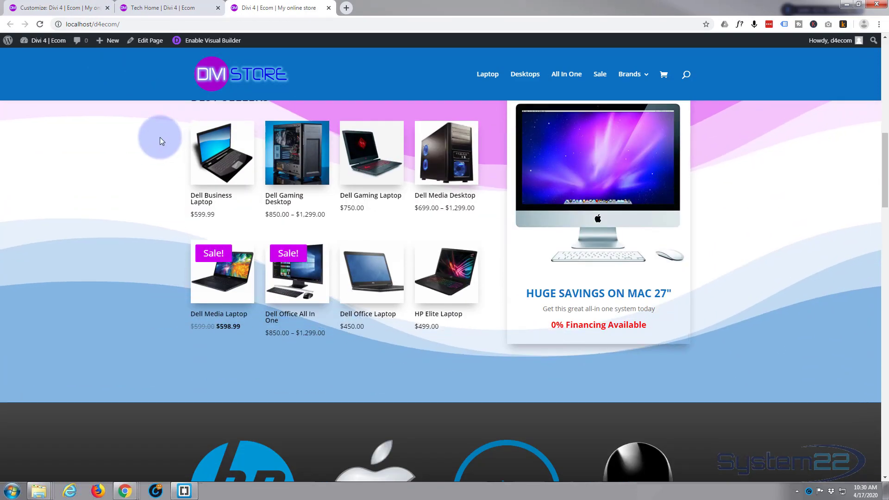
Open the Dell Business Laptop product page from the best sellers and look through its details
{"action": "scroll", "coordinate": [171, 171], "scroll_direction": "up", "scroll_amount": 2}
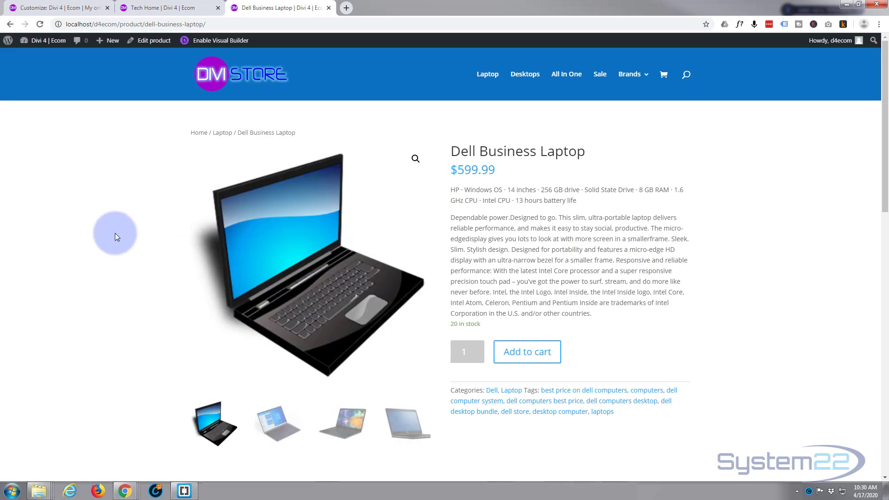
{"action": "scroll", "coordinate": [736, 245], "scroll_direction": "down", "scroll_amount": 5}
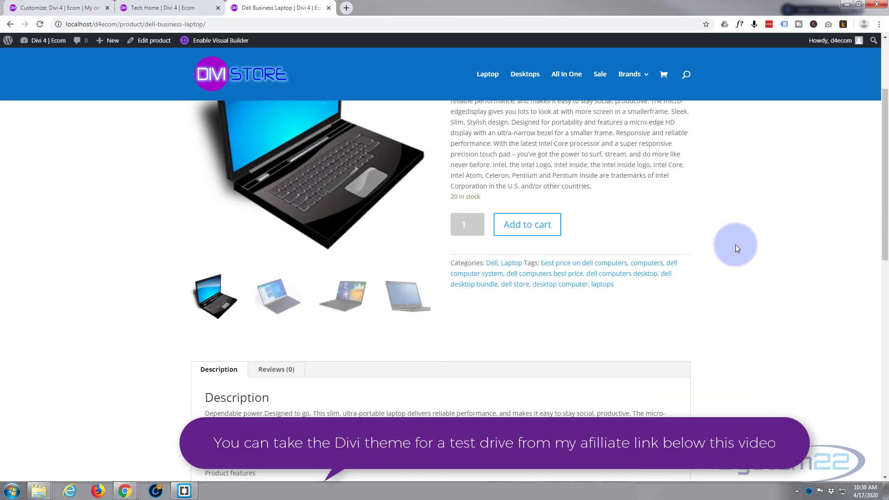
Examine the laptop product page's description, related products and footer
{"action": "scroll", "coordinate": [735, 244], "scroll_direction": "down", "scroll_amount": 9}
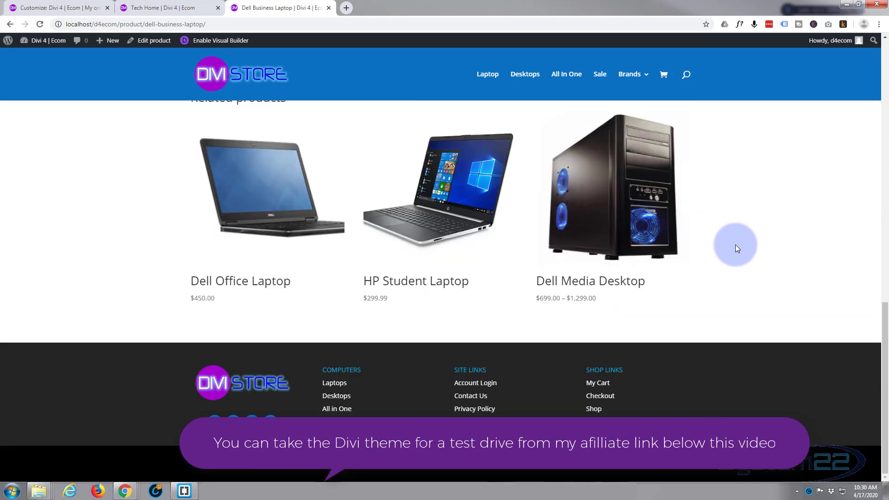
{"action": "scroll", "coordinate": [735, 245], "scroll_direction": "up", "scroll_amount": 12}
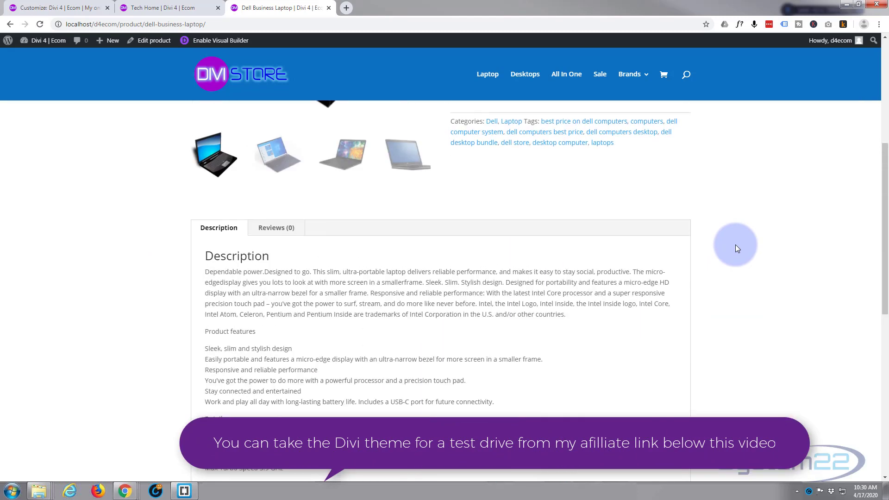
{"action": "scroll", "coordinate": [735, 246], "scroll_direction": "up", "scroll_amount": 2}
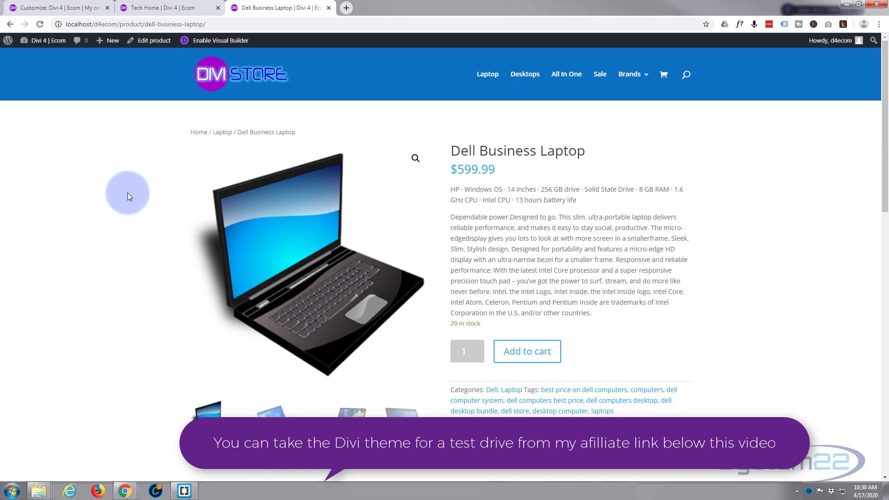
Close the theme customizer and open the Divi Theme Builder from the WordPress dashboard
{"action": "left_click", "coordinate": [50, 6]}
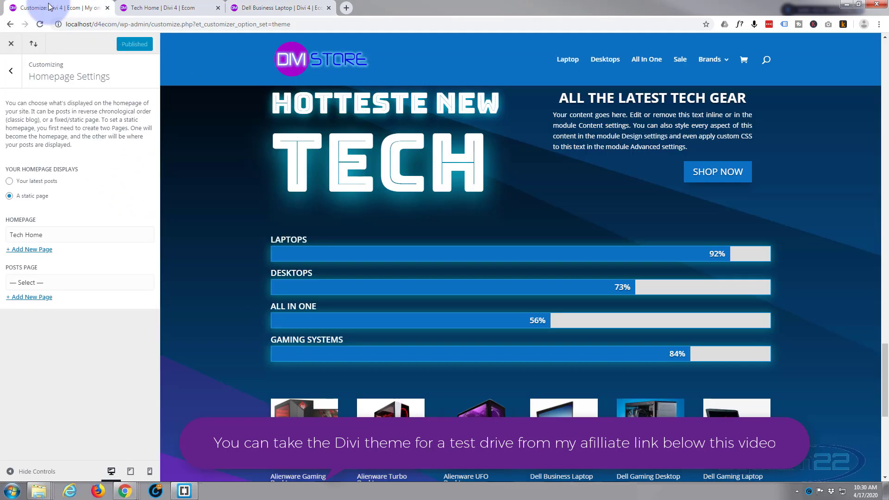
{"action": "left_click", "coordinate": [10, 45]}
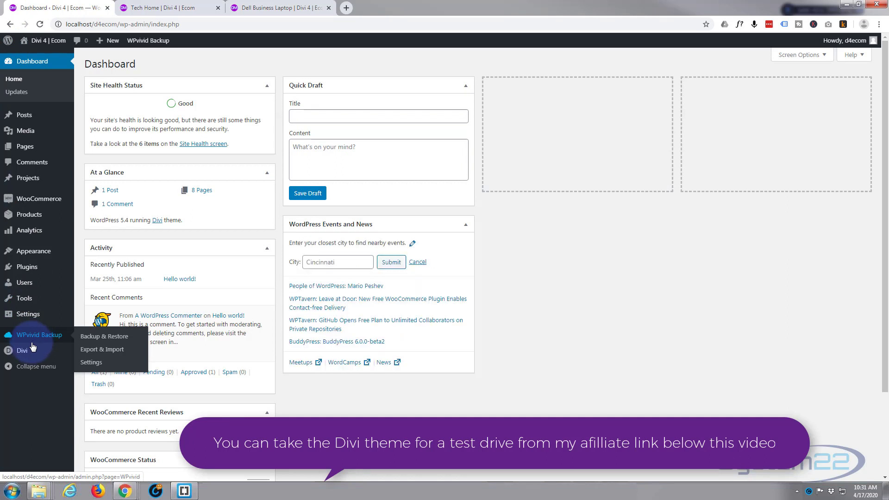
{"action": "mouse_move", "coordinate": [23, 354]}
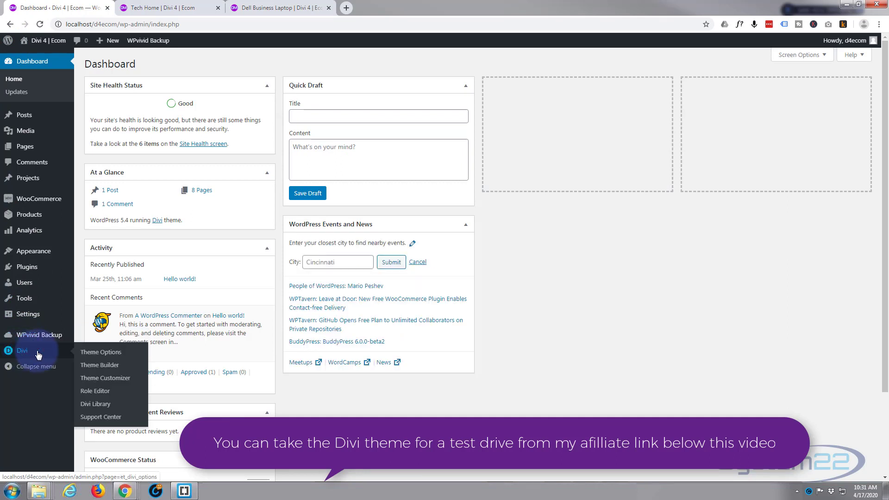
{"action": "left_click", "coordinate": [100, 365]}
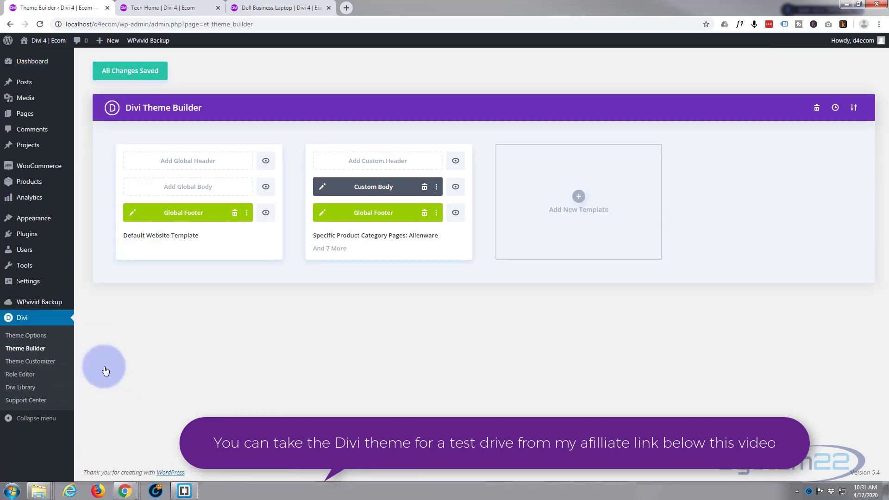
Create a new theme builder template assigned to All Products
{"action": "left_click", "coordinate": [579, 198]}
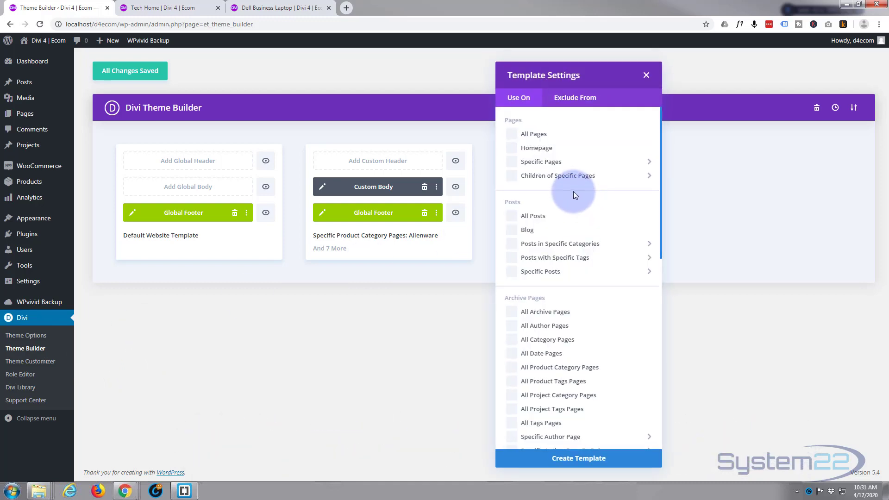
{"action": "scroll", "coordinate": [573, 191], "scroll_direction": "down", "scroll_amount": 5}
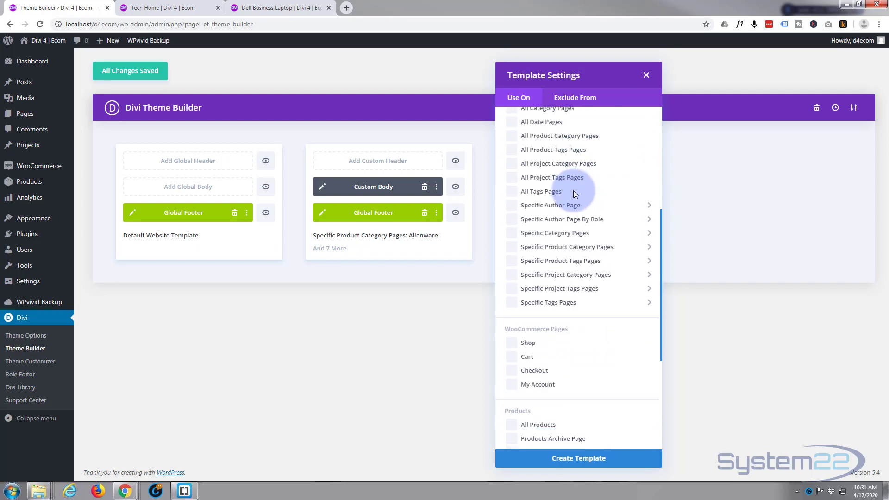
{"action": "scroll", "coordinate": [573, 190], "scroll_direction": "down", "scroll_amount": 3}
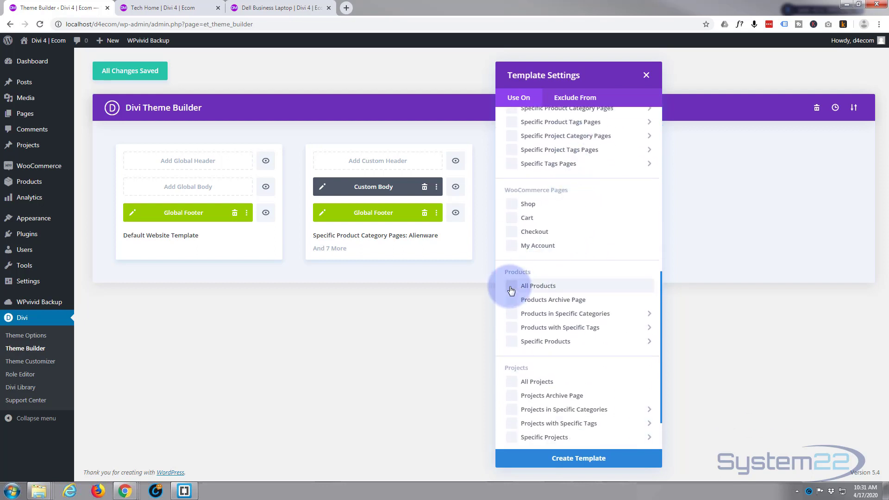
{"action": "left_click", "coordinate": [511, 287]}
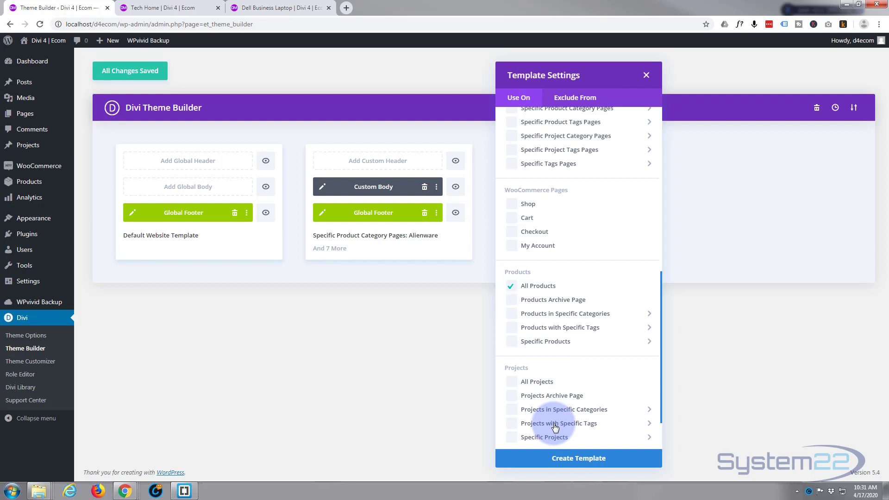
{"action": "left_click", "coordinate": [558, 459]}
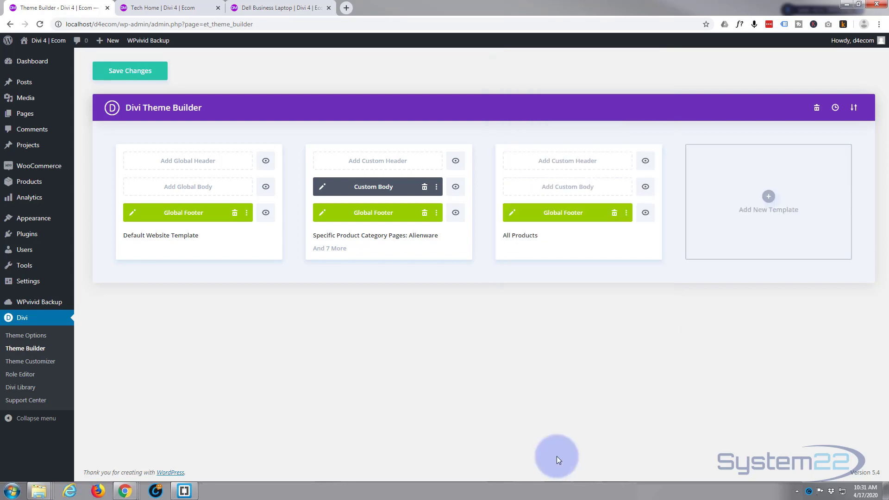
Build a custom body from scratch for the All Products template, starting with a row of three equal columns
{"action": "left_click", "coordinate": [557, 190]}
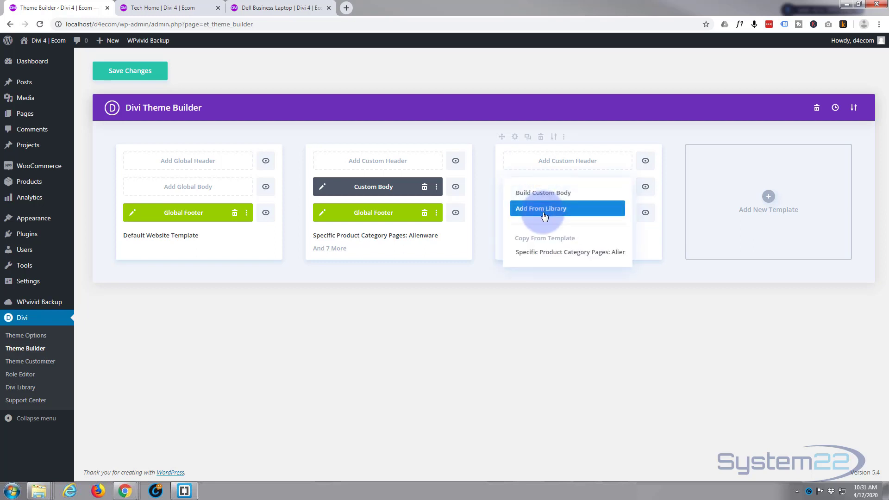
{"action": "left_click", "coordinate": [544, 195]}
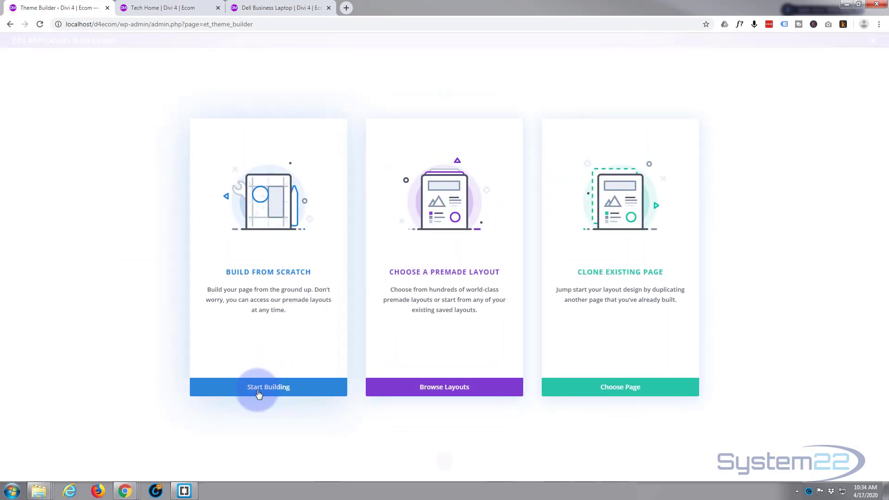
{"action": "left_click", "coordinate": [258, 394]}
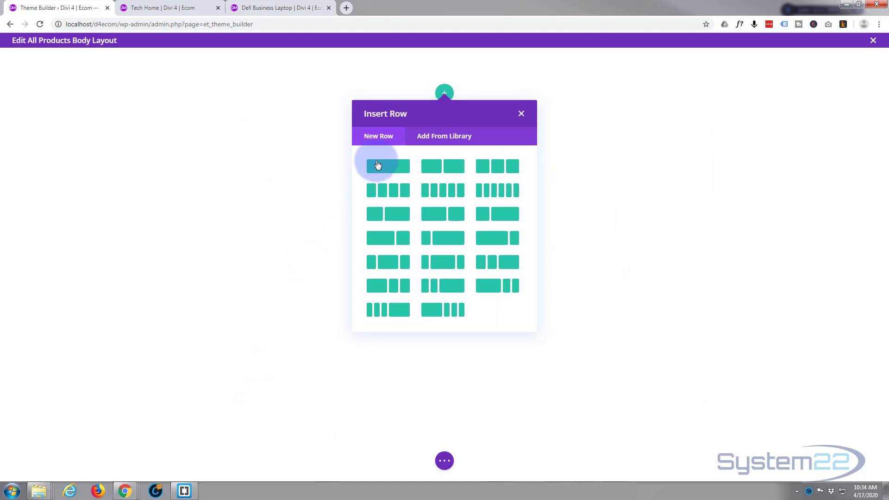
{"action": "left_click", "coordinate": [492, 170]}
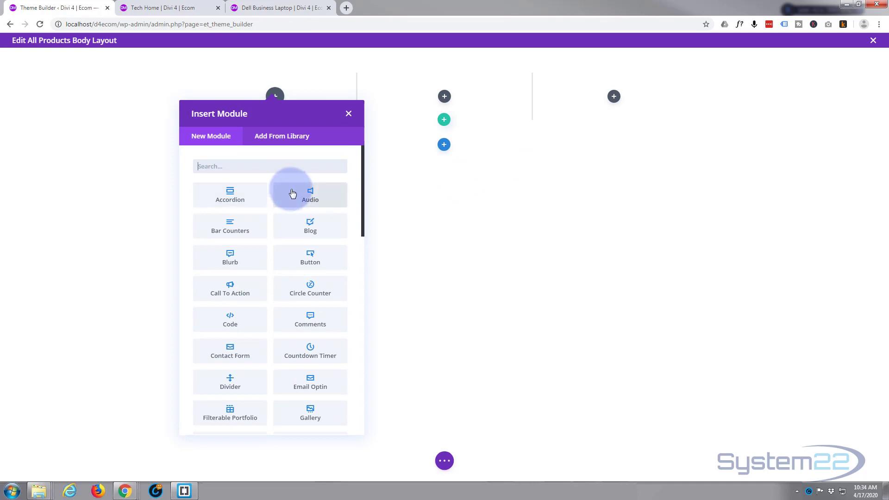
Insert a Woo Breadcrumb module in the row's first column
{"action": "scroll", "coordinate": [292, 193], "scroll_direction": "down", "scroll_amount": 10}
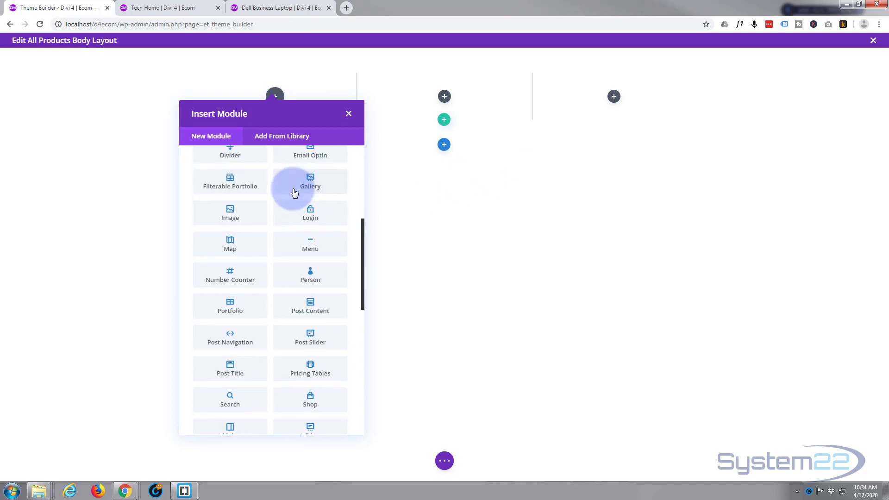
{"action": "scroll", "coordinate": [293, 194], "scroll_direction": "down", "scroll_amount": 2}
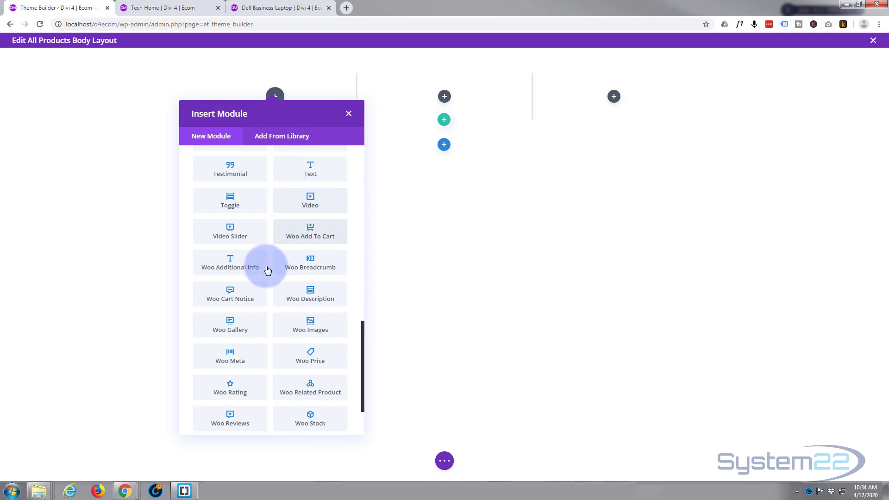
{"action": "left_click", "coordinate": [307, 259]}
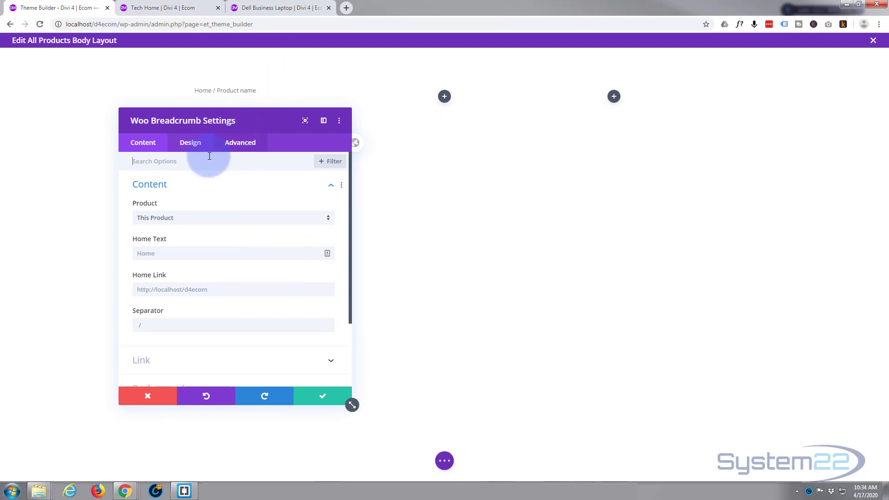
Center the breadcrumb module's text alignment and save the module settings
{"action": "left_click", "coordinate": [190, 143]}
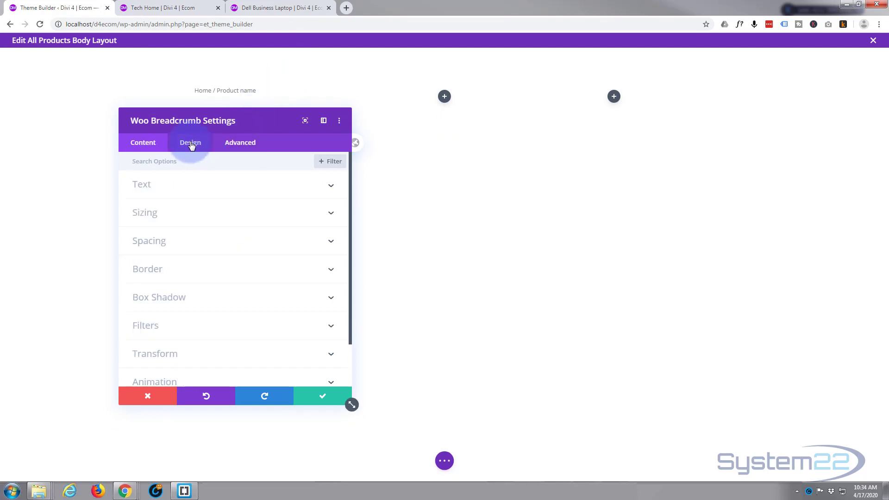
{"action": "left_click", "coordinate": [211, 189]}
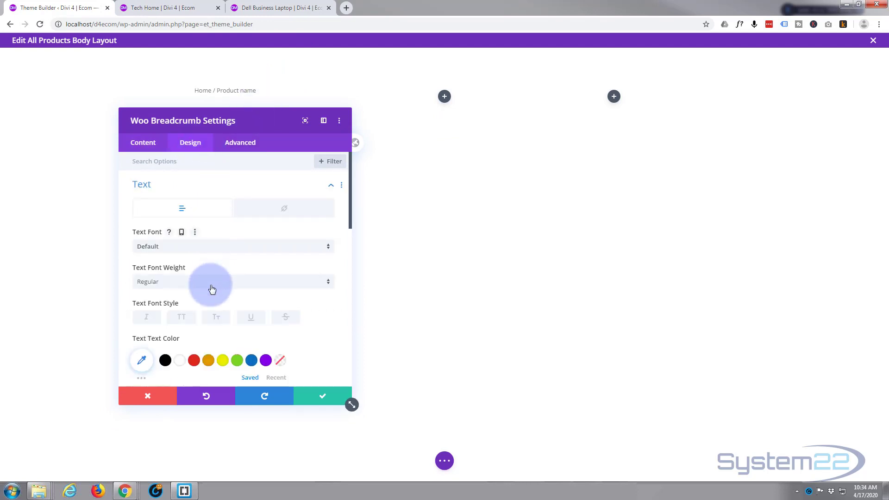
{"action": "scroll", "coordinate": [212, 291], "scroll_direction": "down", "scroll_amount": 5}
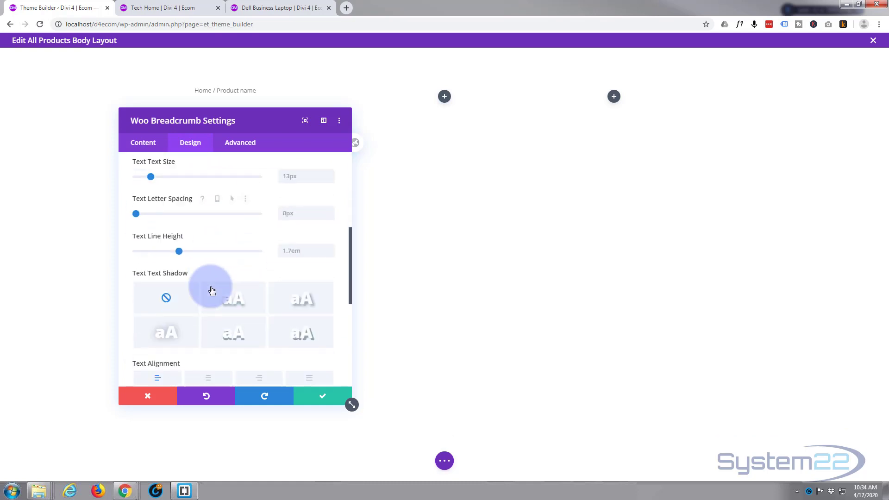
{"action": "scroll", "coordinate": [212, 290], "scroll_direction": "down", "scroll_amount": 2}
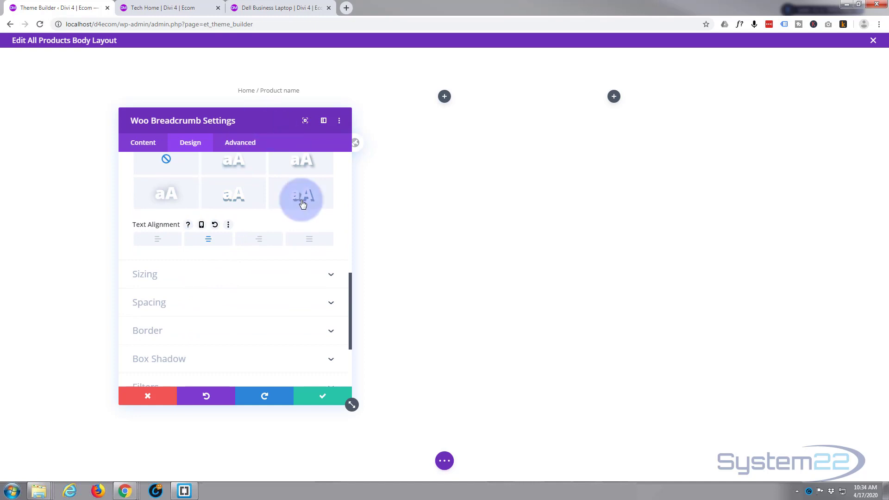
{"action": "left_click", "coordinate": [326, 398]}
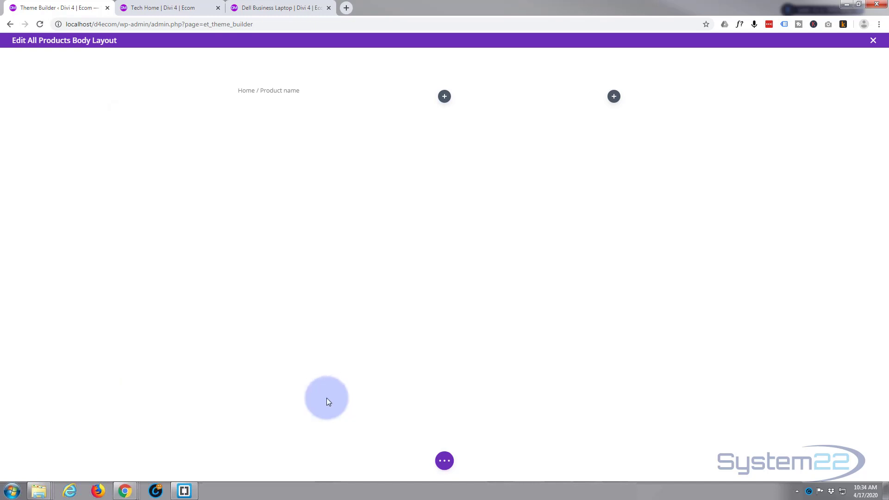
Set the section's background color to #cd00ed
{"action": "mouse_move", "coordinate": [143, 68]}
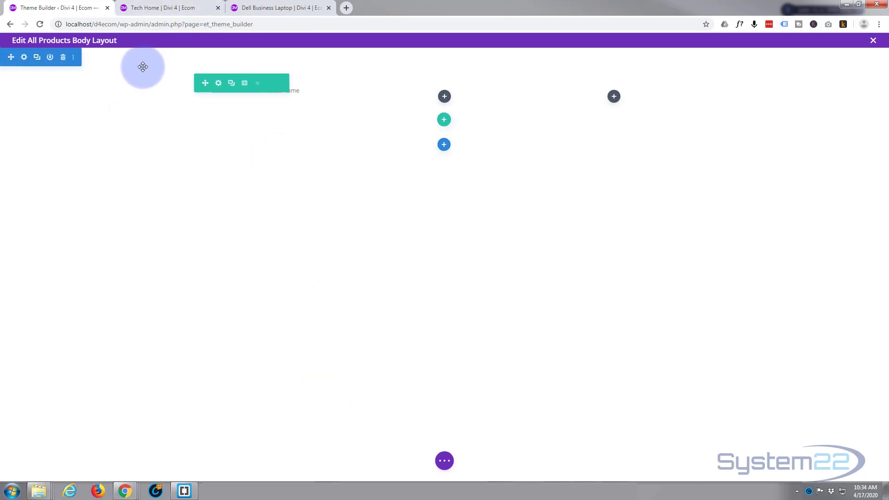
{"action": "left_click", "coordinate": [23, 59]}
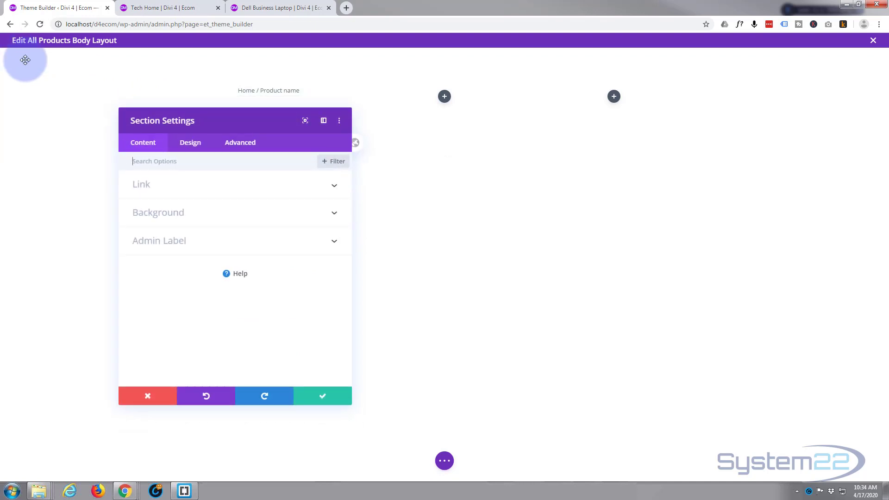
{"action": "left_click", "coordinate": [196, 217]}
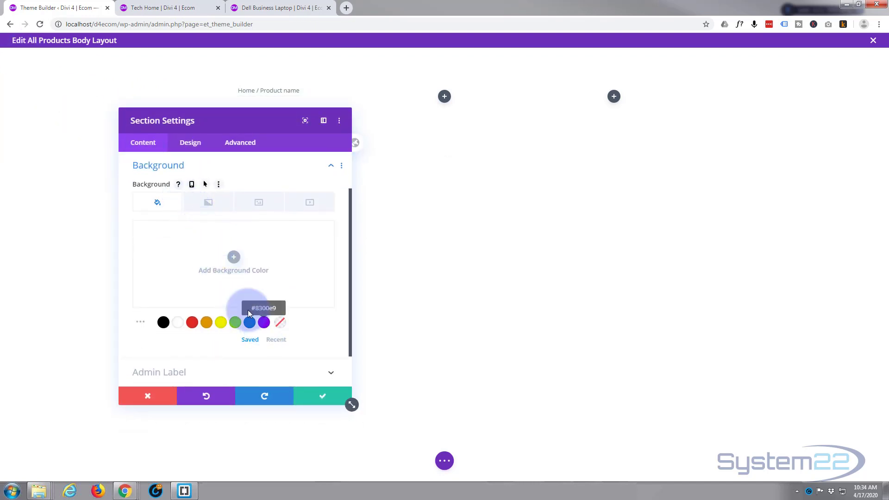
{"action": "left_click", "coordinate": [233, 258]}
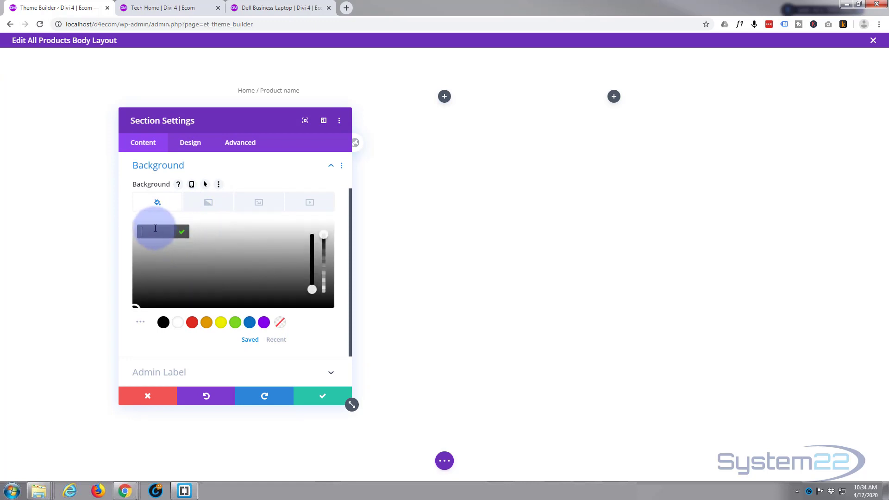
{"action": "type", "text": "#cd00ed"}
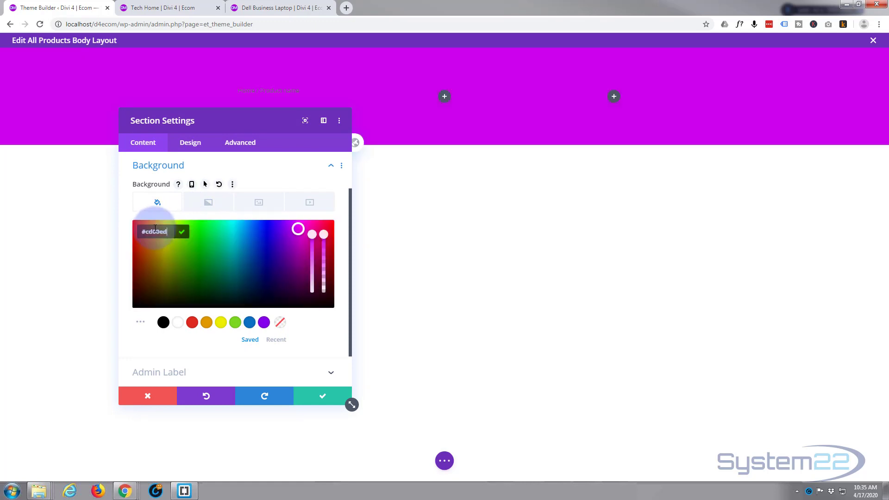
Add the blue keyboard picture sl2.jpg from the media library as the section's background image
{"action": "left_click", "coordinate": [257, 204]}
{"action": "left_click", "coordinate": [234, 257]}
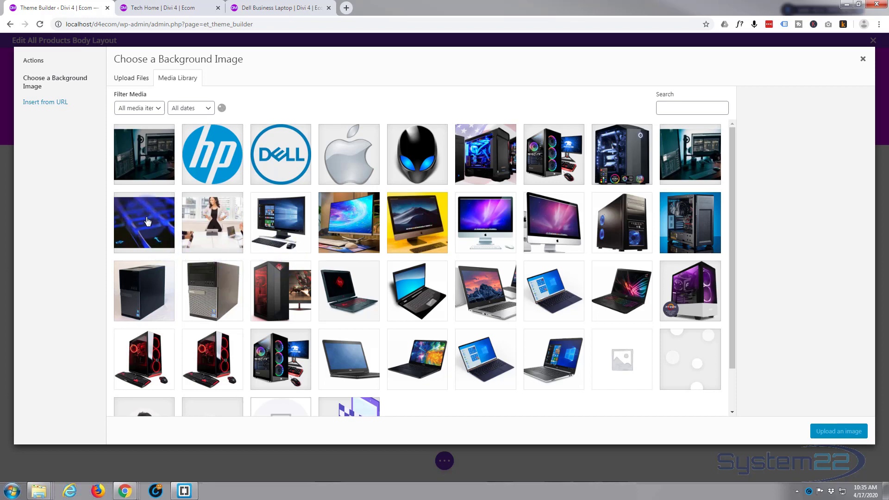
{"action": "left_click", "coordinate": [147, 221]}
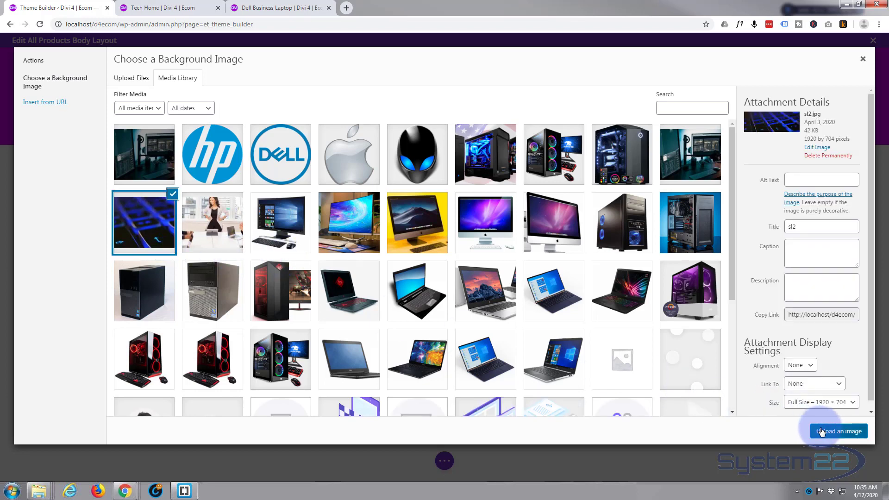
{"action": "left_click", "coordinate": [820, 431]}
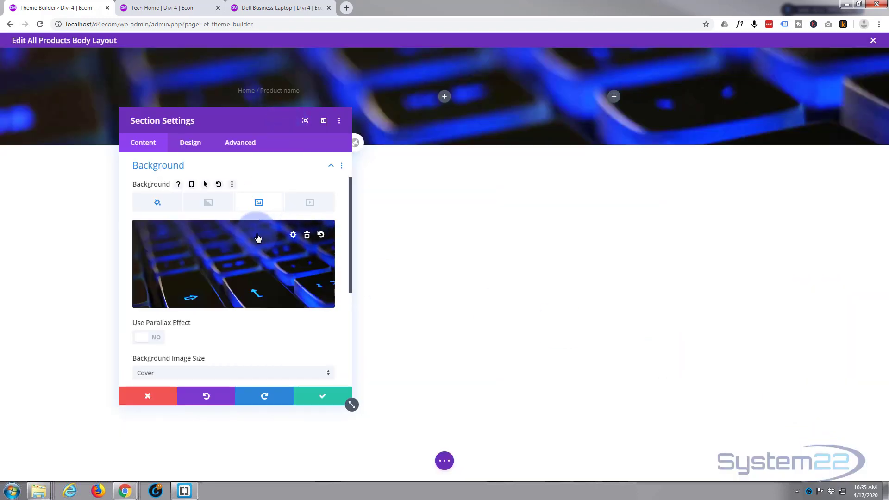
Set the section's background image blend to Luminosity
{"action": "scroll", "coordinate": [257, 238], "scroll_direction": "down", "scroll_amount": 4}
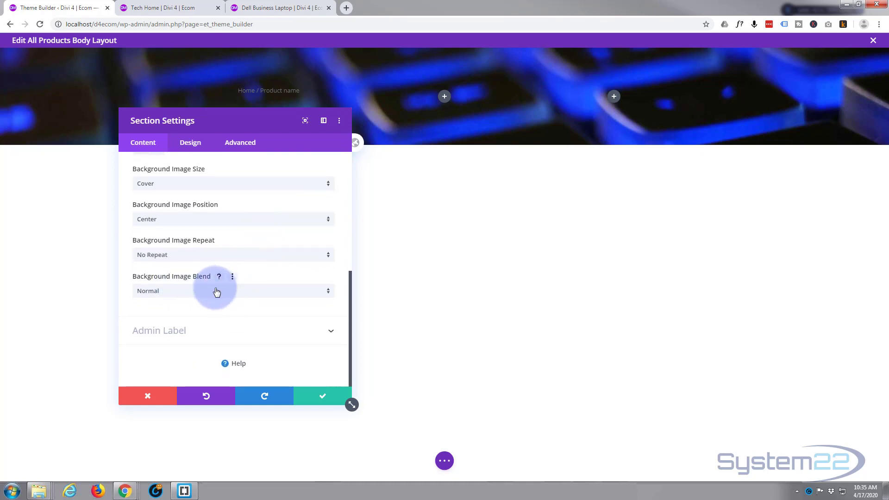
{"action": "left_click", "coordinate": [214, 291]}
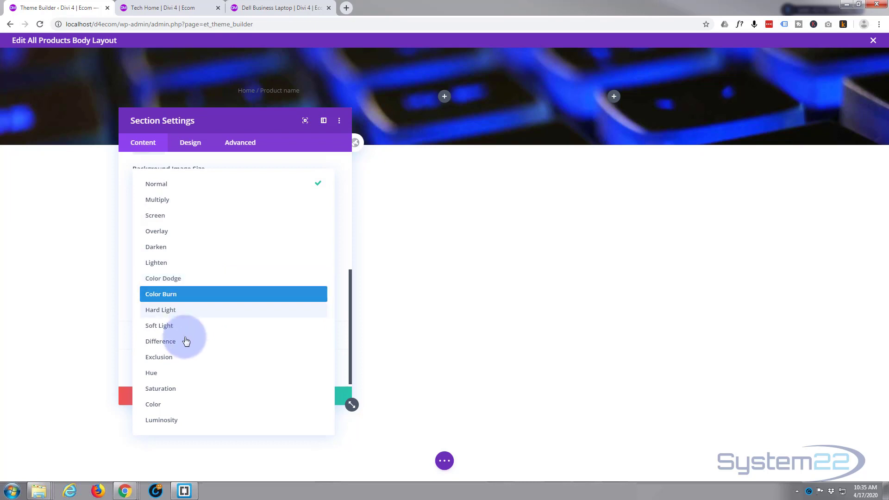
{"action": "left_click", "coordinate": [184, 419]}
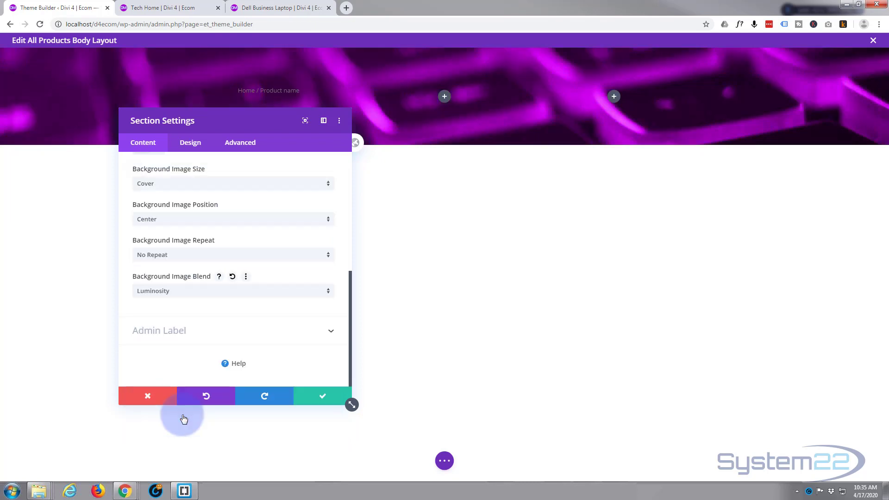
Save the section settings and shrink the header section by reducing its bottom and top padding
{"action": "left_click", "coordinate": [327, 395]}
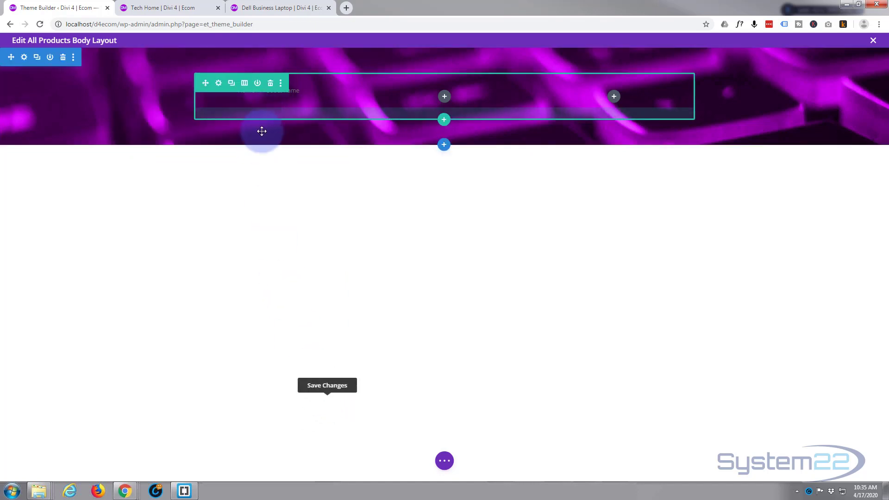
{"action": "left_click_drag", "start_coordinate": [260, 142], "coordinate": [268, 113]}
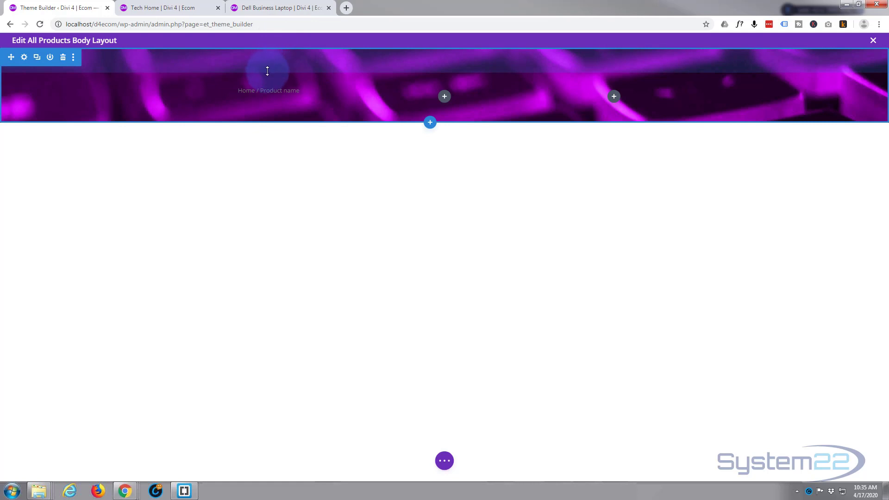
{"action": "mouse_move", "coordinate": [267, 70]}
{"action": "left_mouse_down"}
{"action": "mouse_move", "coordinate": [273, 33]}
{"action": "mouse_move", "coordinate": [272, 54]}
{"action": "left_mouse_up"}
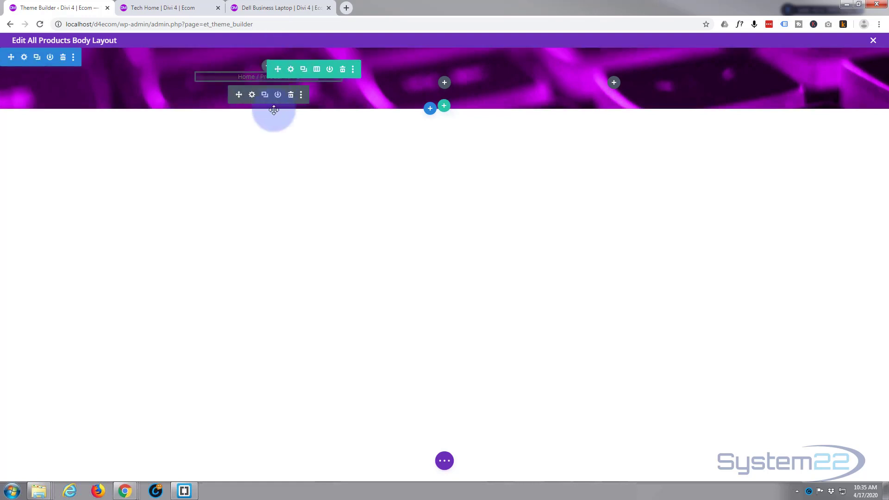
Set the header row's width and max width to 100% and save the row settings
{"action": "mouse_move", "coordinate": [258, 95]}
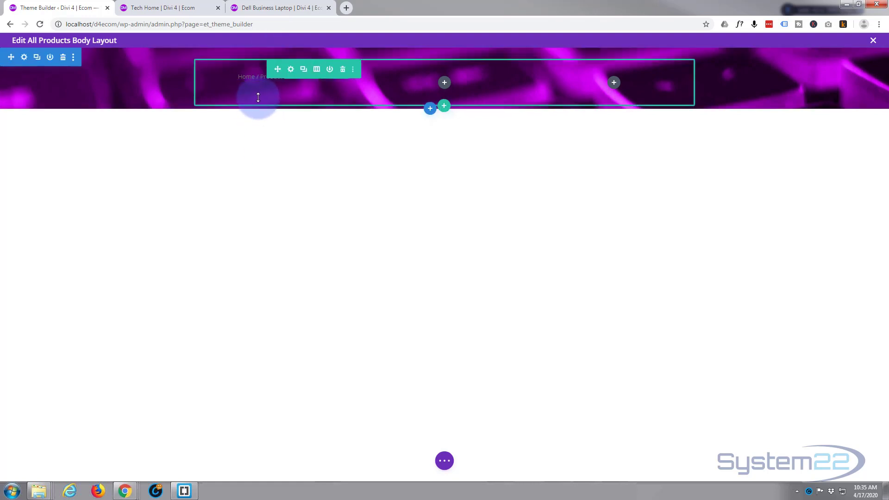
{"action": "left_click", "coordinate": [291, 69]}
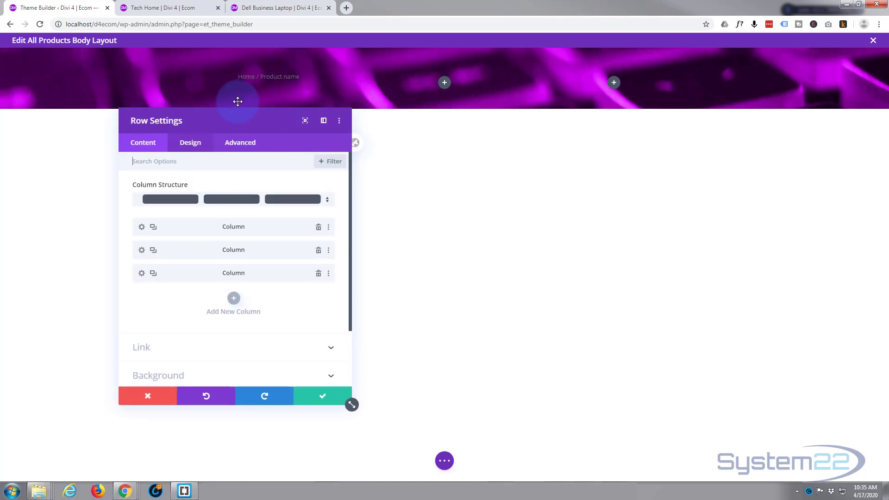
{"action": "left_click", "coordinate": [193, 143]}
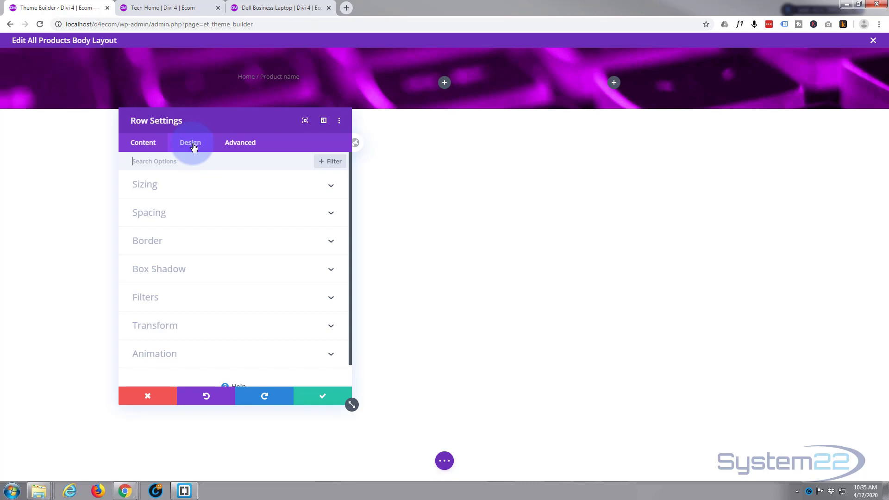
{"action": "left_click", "coordinate": [202, 188]}
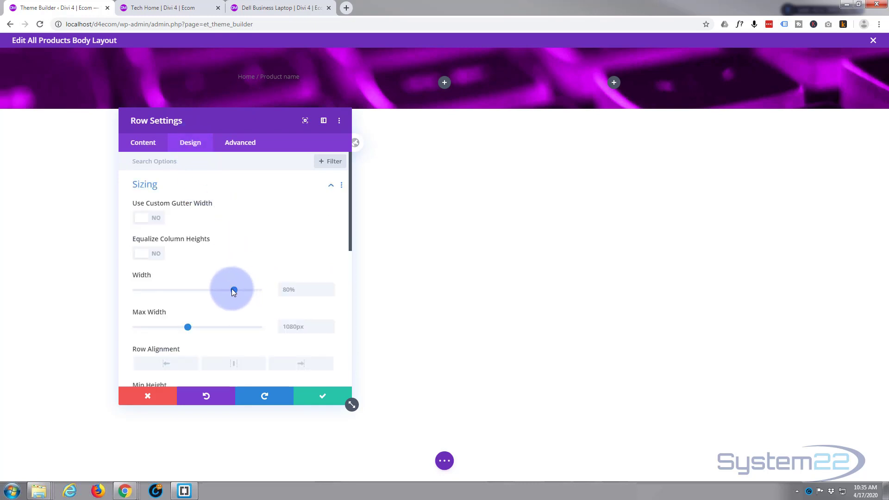
{"action": "mouse_move", "coordinate": [263, 288]}
{"action": "left_mouse_down"}
{"action": "mouse_move", "coordinate": [304, 289]}
{"action": "mouse_move", "coordinate": [272, 289]}
{"action": "left_mouse_up"}
{"action": "key", "text": "ctrl+c"}
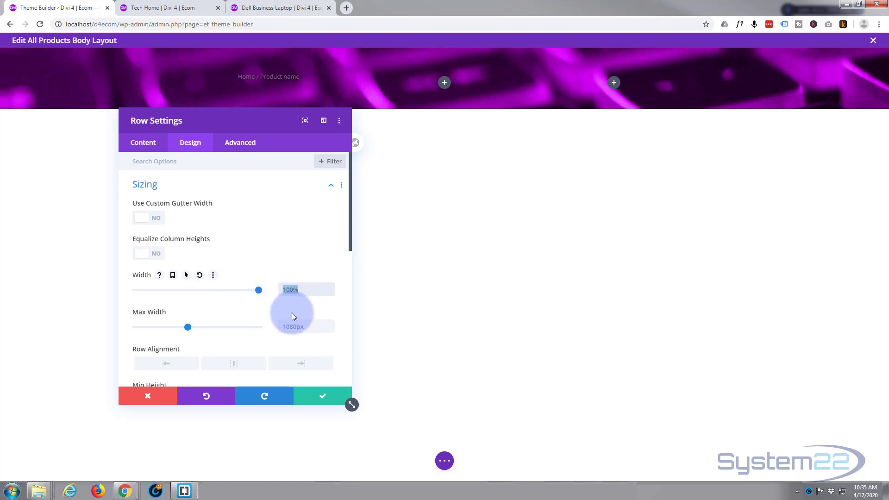
{"action": "left_click", "coordinate": [288, 324]}
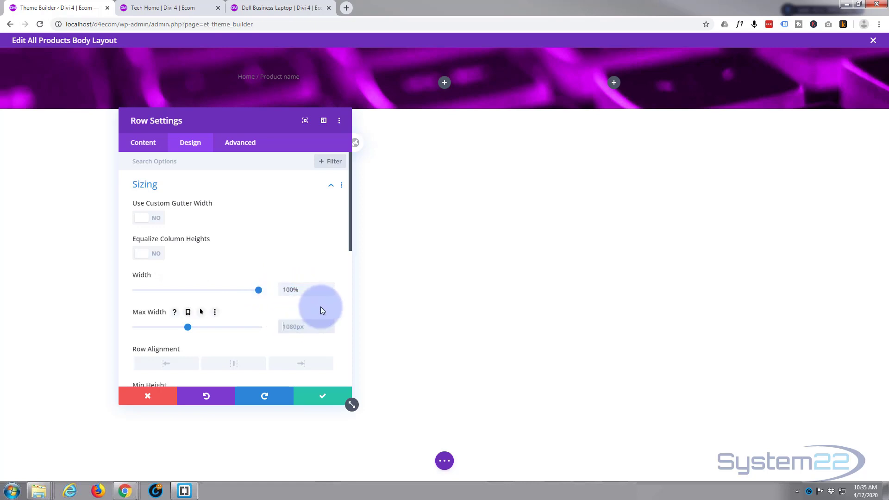
{"action": "key", "text": "ctrl+v"}
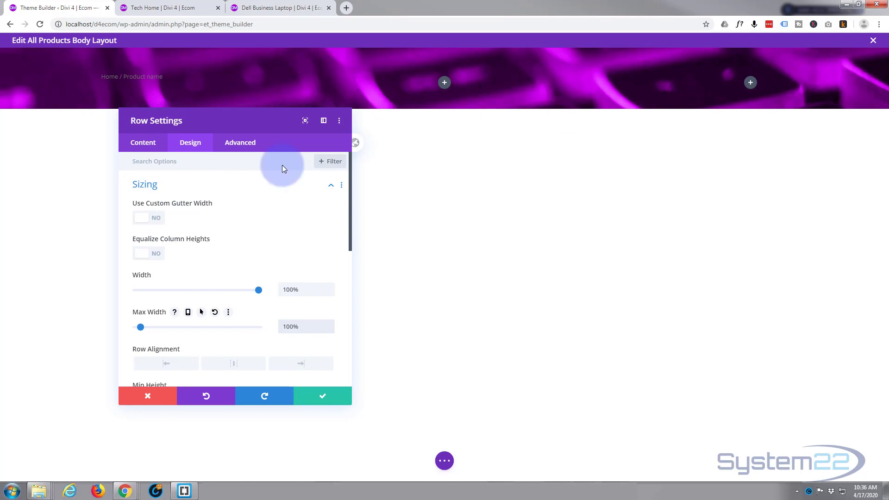
{"action": "left_click", "coordinate": [323, 399]}
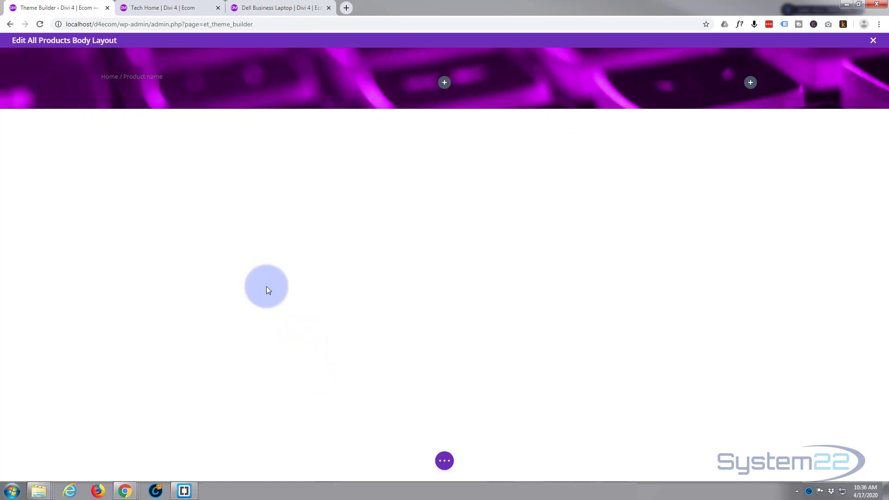
Set the Woo Breadcrumb module's text color to white and save the module
{"action": "mouse_move", "coordinate": [135, 83]}
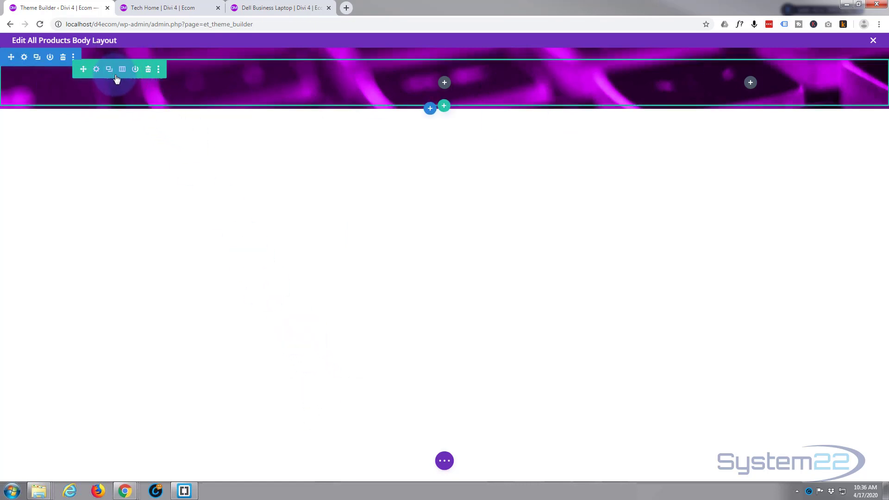
{"action": "mouse_move", "coordinate": [199, 80]}
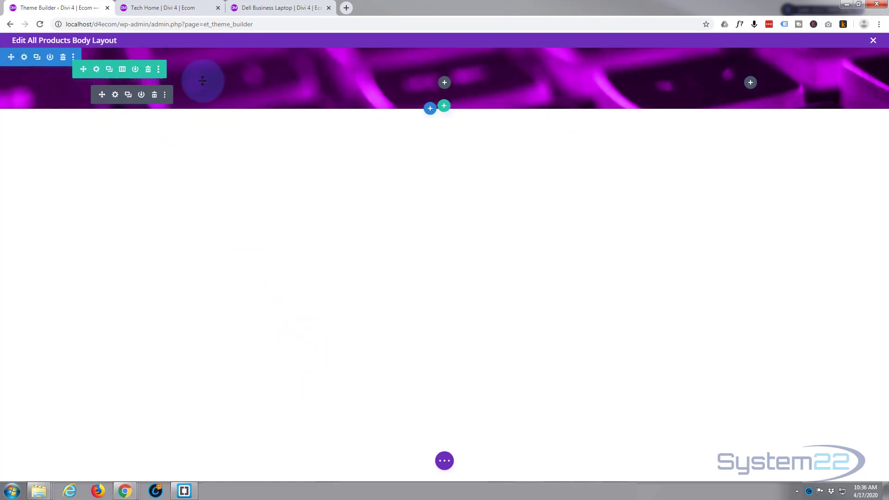
{"action": "left_click", "coordinate": [116, 96]}
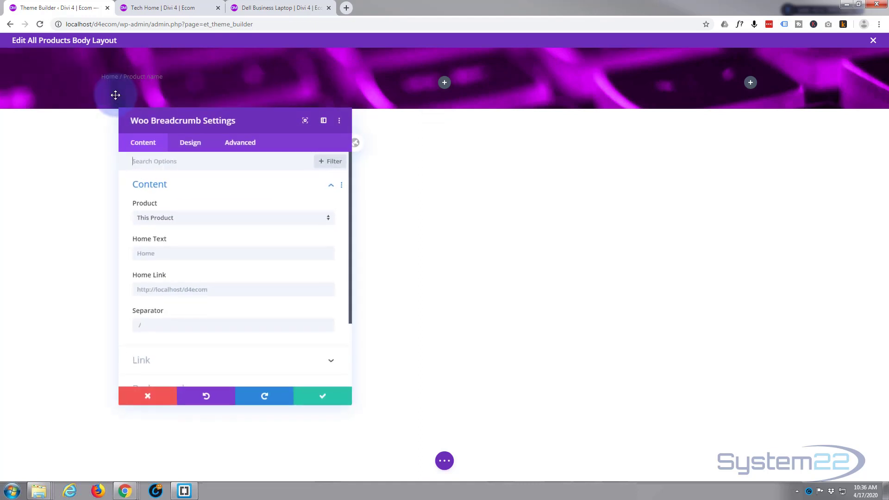
{"action": "left_click", "coordinate": [190, 145]}
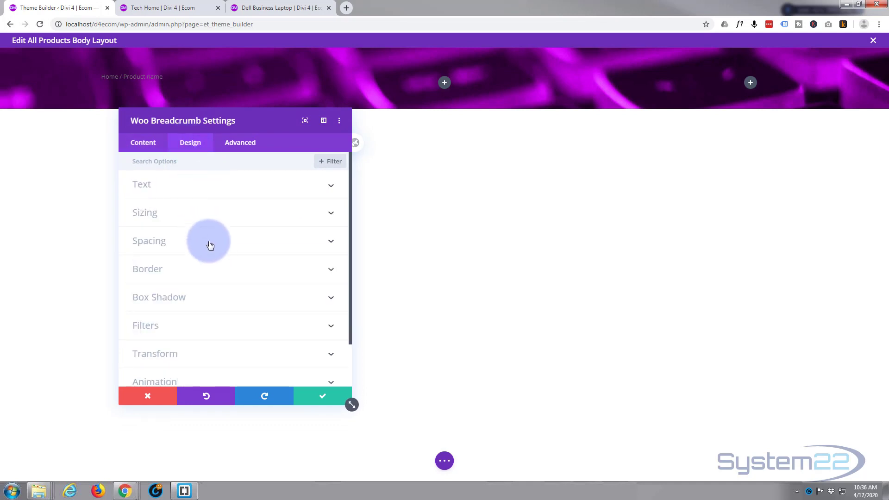
{"action": "left_click", "coordinate": [216, 186]}
{"action": "scroll", "coordinate": [201, 251], "scroll_direction": "down", "scroll_amount": 3}
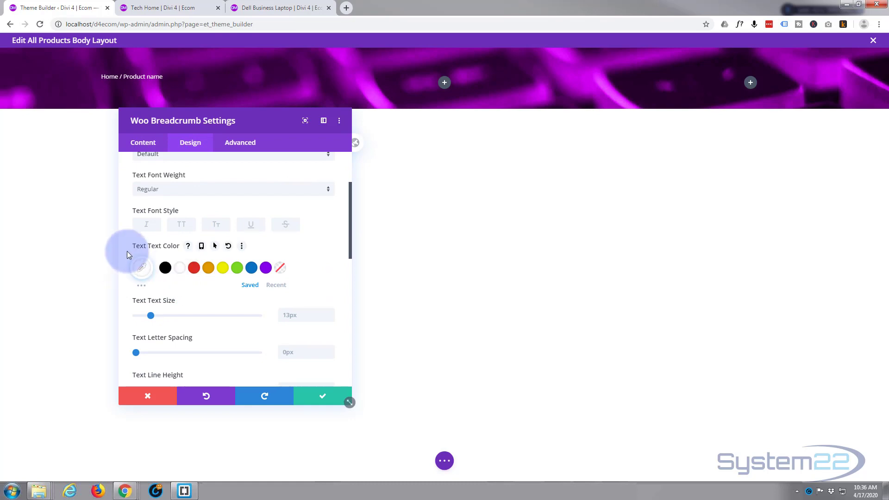
{"action": "left_click", "coordinate": [330, 400]}
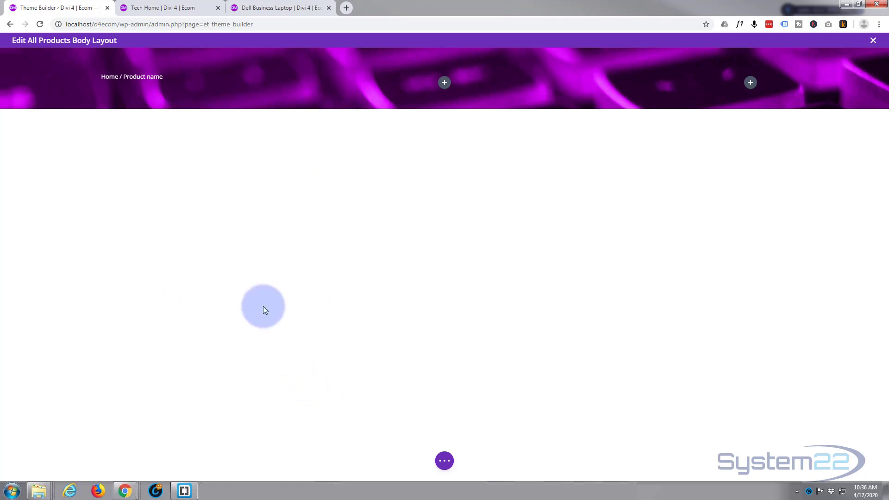
Insert a Text module into the middle column of the header row
{"action": "left_click", "coordinate": [444, 83]}
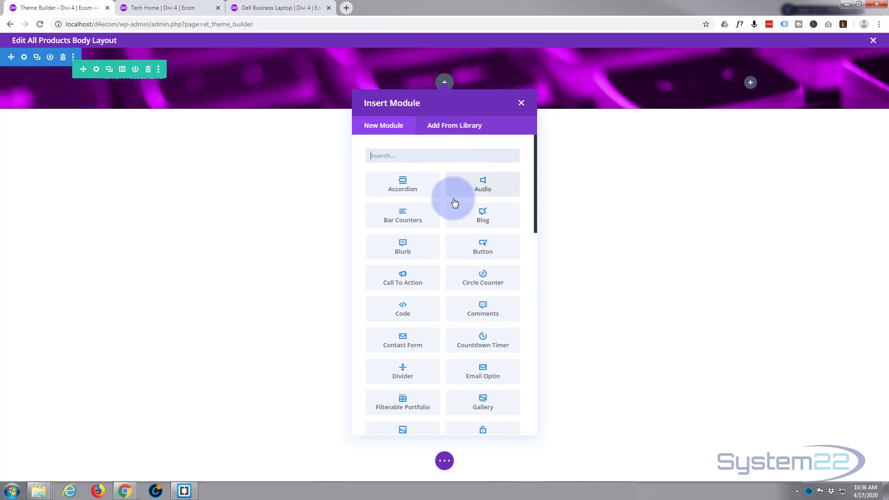
{"action": "scroll", "coordinate": [453, 241], "scroll_direction": "down", "scroll_amount": 4}
{"action": "scroll", "coordinate": [453, 241], "scroll_direction": "down", "scroll_amount": 7}
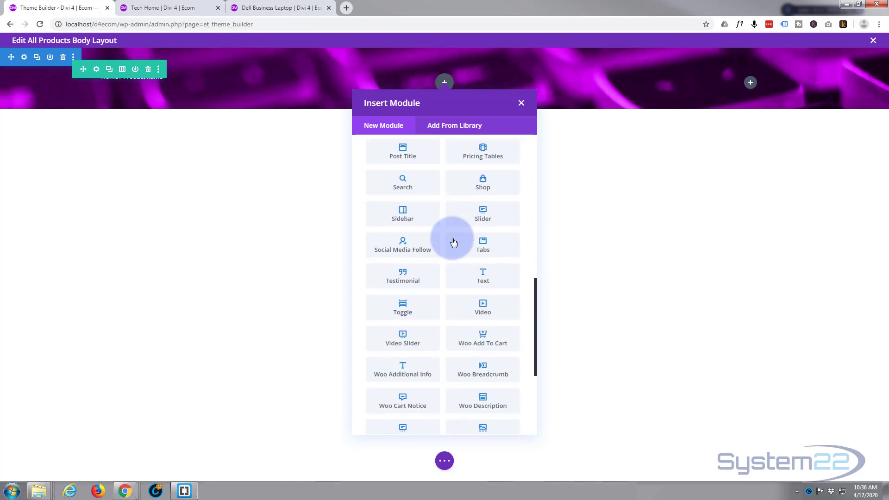
{"action": "left_click", "coordinate": [486, 203]}
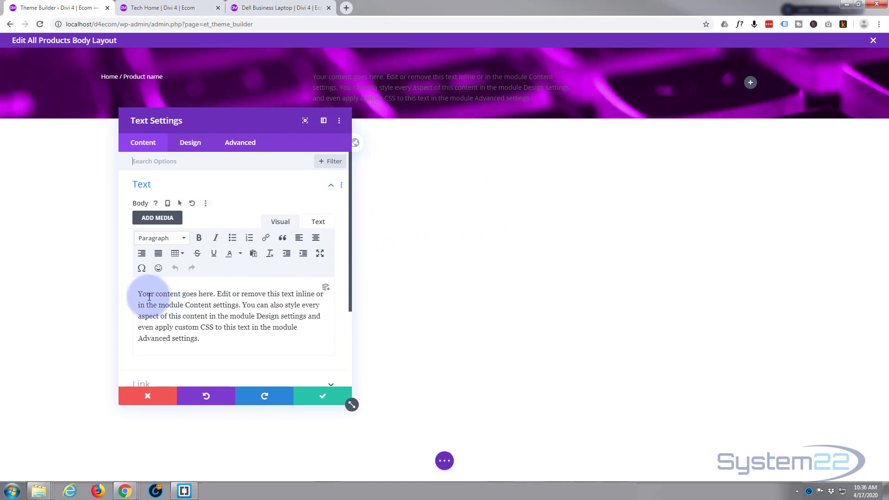
Replace the Text module's placeholder body with the dynamic content Post/Archive Title
{"action": "left_click_drag", "start_coordinate": [137, 294], "coordinate": [240, 340]}
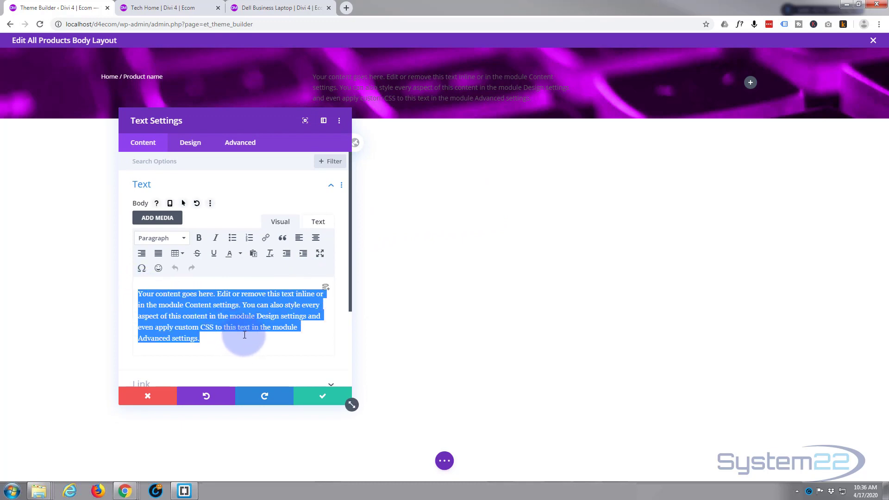
{"action": "key", "text": "BackSpace"}
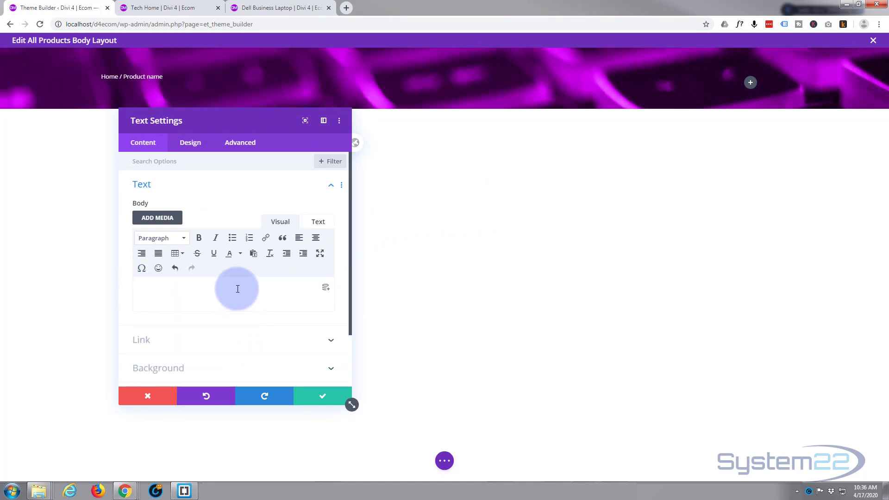
{"action": "left_click", "coordinate": [325, 289]}
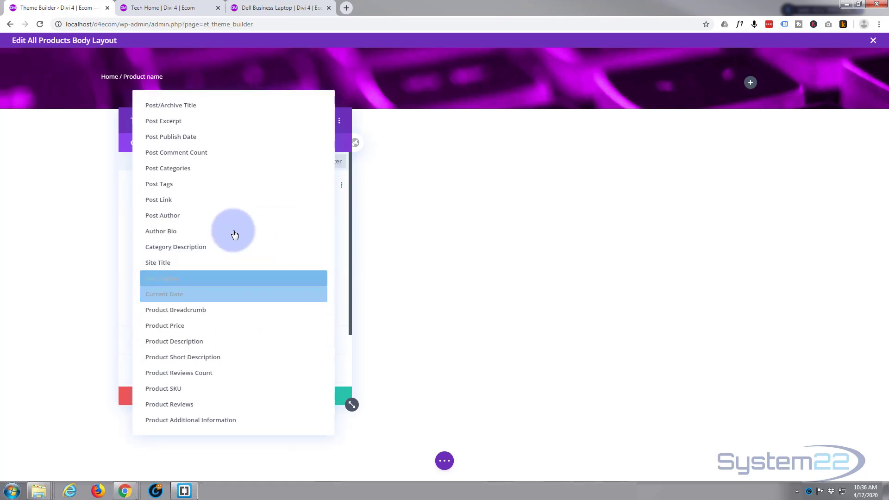
{"action": "left_click", "coordinate": [174, 108]}
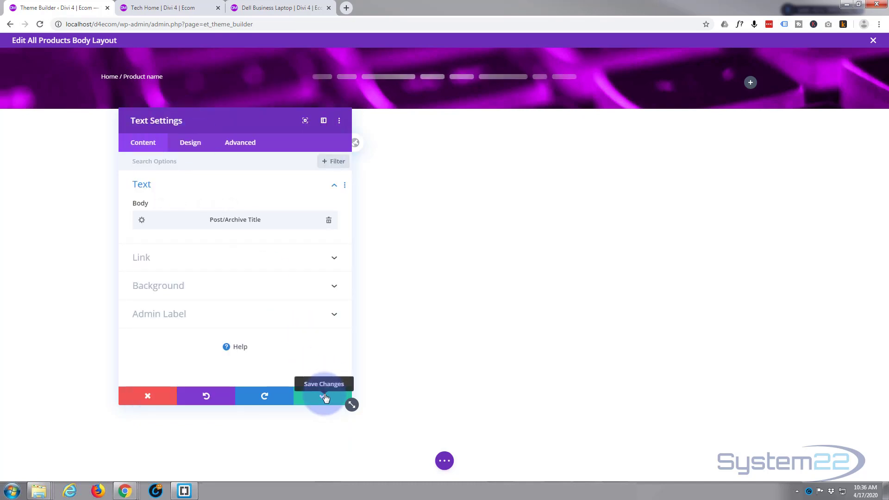
Make the dynamic title text white and center its alignment
{"action": "left_click", "coordinate": [190, 142]}
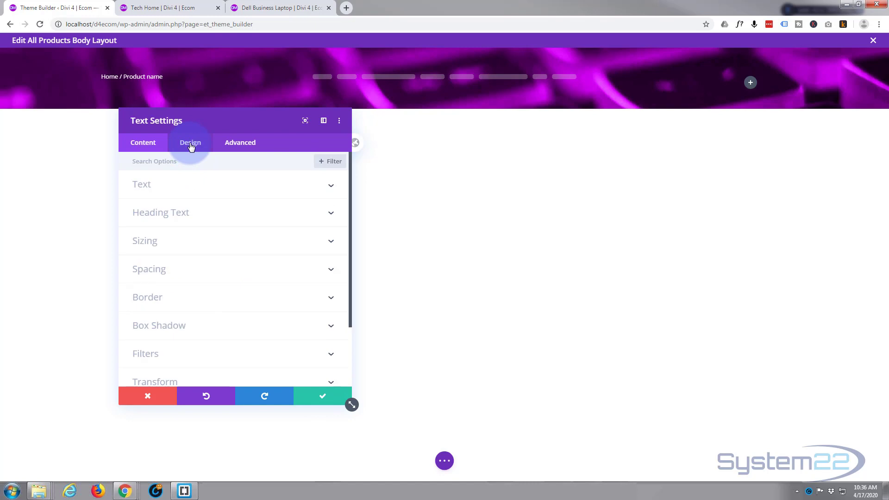
{"action": "left_click", "coordinate": [187, 187]}
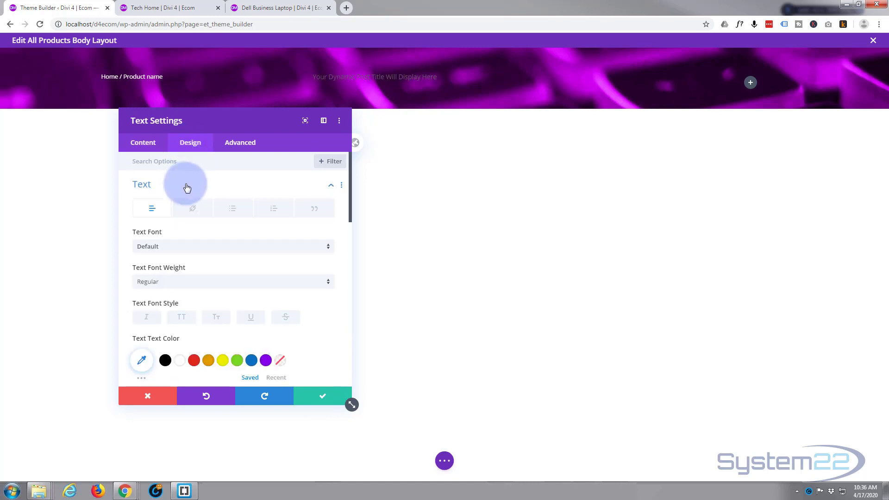
{"action": "left_click", "coordinate": [180, 360]}
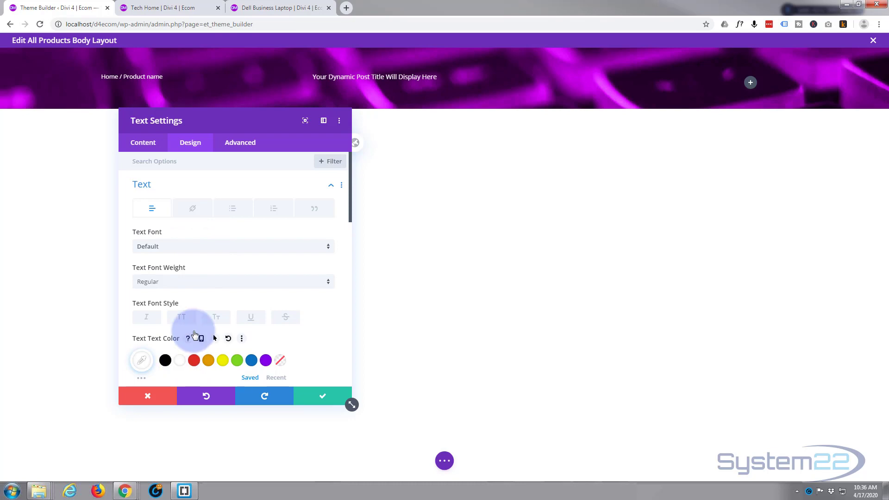
{"action": "scroll", "coordinate": [201, 219], "scroll_direction": "down", "scroll_amount": 3}
{"action": "scroll", "coordinate": [201, 219], "scroll_direction": "down", "scroll_amount": 4}
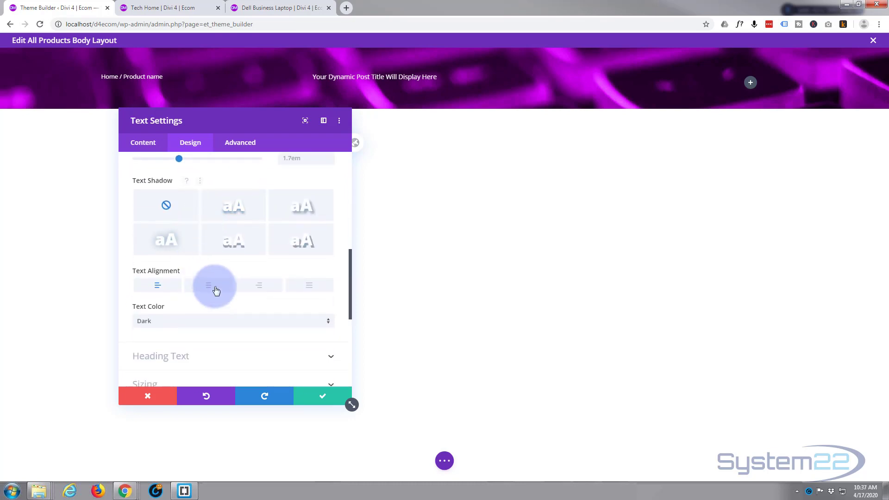
{"action": "left_click", "coordinate": [209, 286]}
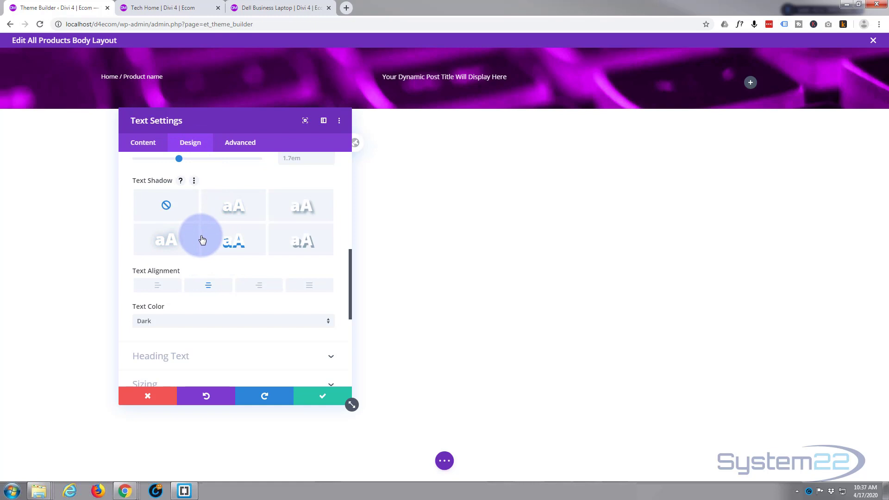
Set the dynamic title's text size to 21px and save the Text module
{"action": "scroll", "coordinate": [202, 239], "scroll_direction": "up", "scroll_amount": 1}
{"action": "scroll", "coordinate": [202, 238], "scroll_direction": "up", "scroll_amount": 2}
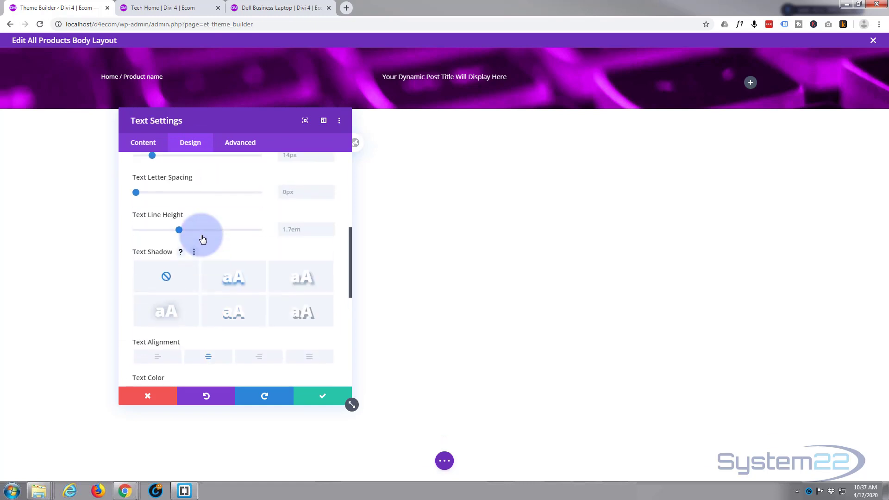
{"action": "left_click_drag", "start_coordinate": [152, 225], "coordinate": [161, 223]}
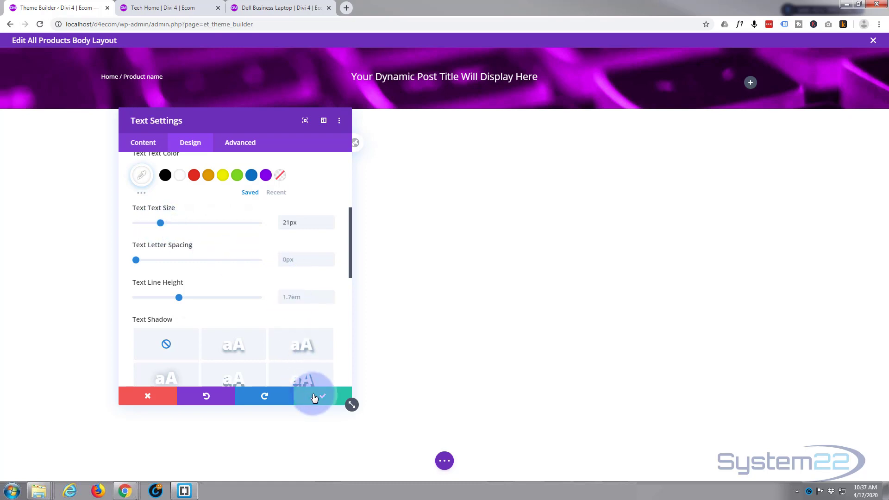
{"action": "left_click", "coordinate": [313, 396]}
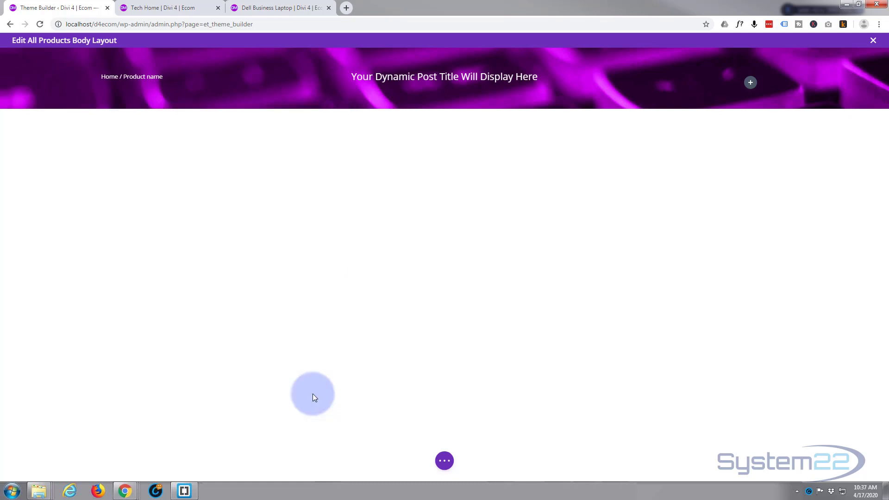
Insert a Text module into the empty third column of the header row
{"action": "left_click", "coordinate": [750, 83]}
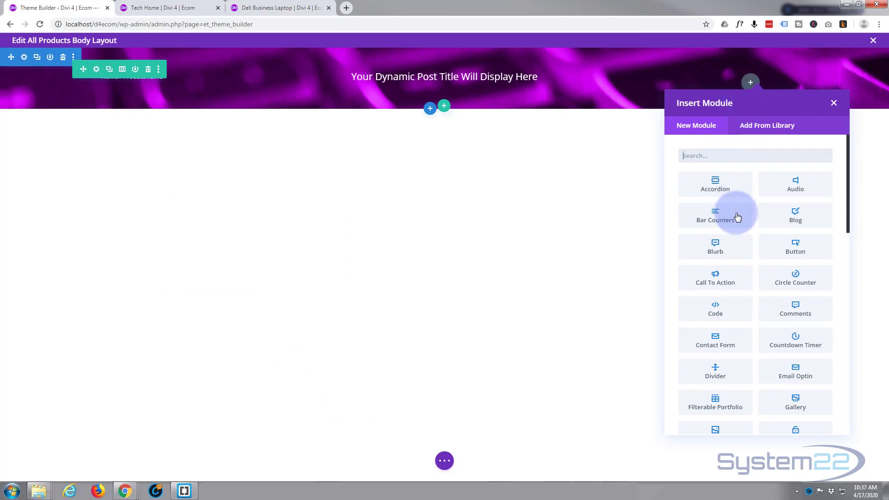
{"action": "scroll", "coordinate": [741, 215], "scroll_direction": "down", "scroll_amount": 2}
{"action": "scroll", "coordinate": [741, 215], "scroll_direction": "down", "scroll_amount": 7}
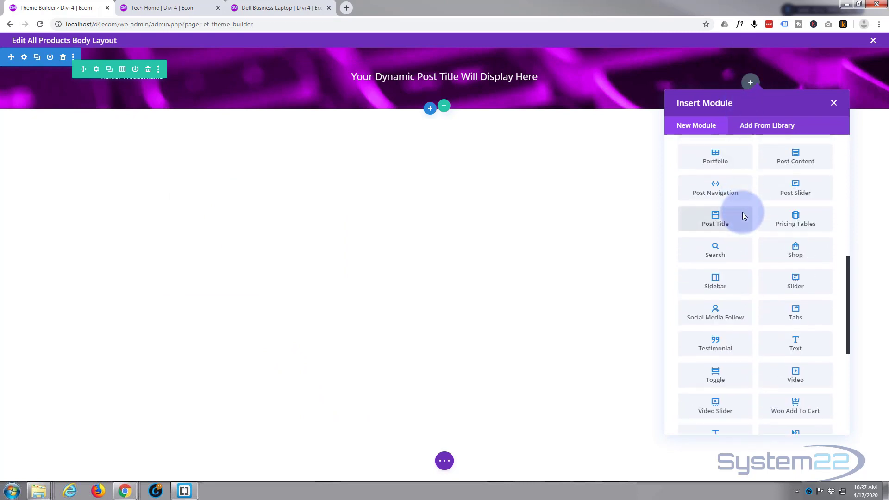
{"action": "scroll", "coordinate": [745, 220], "scroll_direction": "down", "scroll_amount": 1}
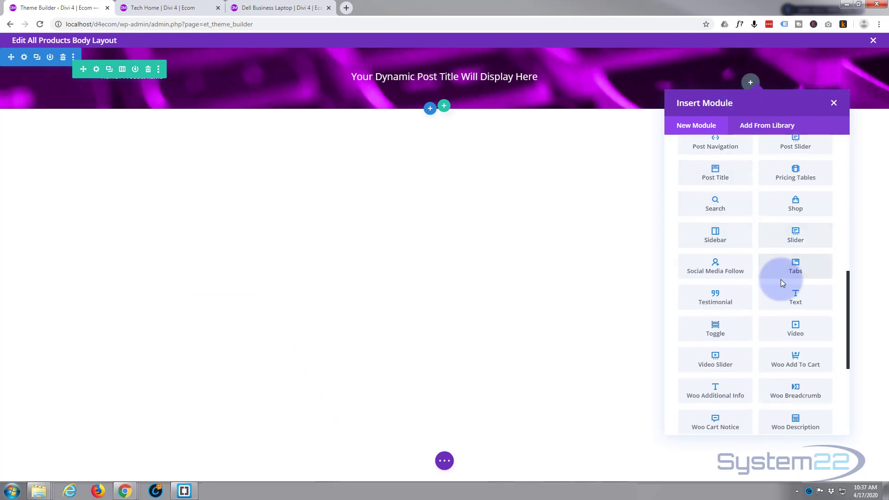
{"action": "left_click", "coordinate": [794, 301]}
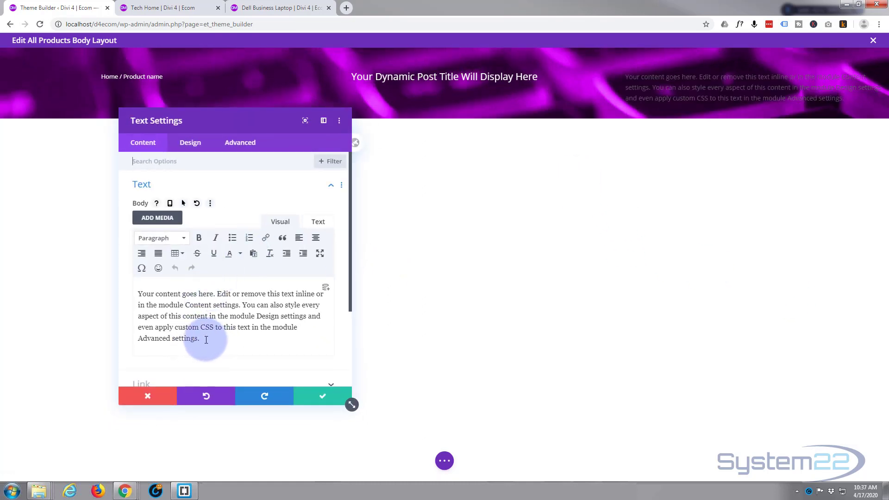
Replace the new Text module's placeholder body with the dynamic content Current Date
{"action": "left_click_drag", "start_coordinate": [201, 339], "coordinate": [135, 285]}
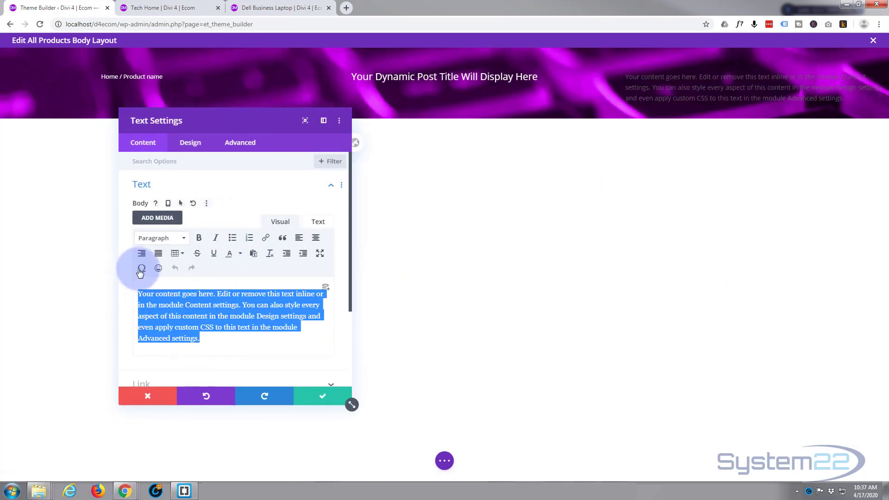
{"action": "key", "text": "BackSpace"}
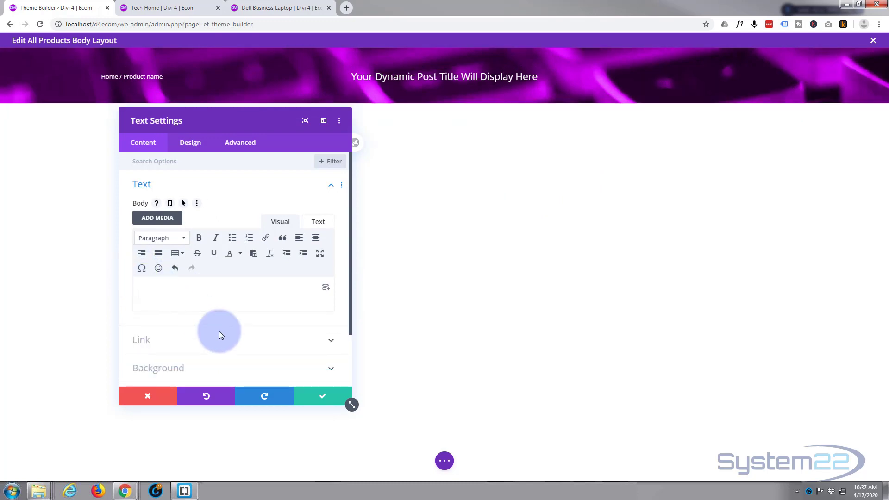
{"action": "left_click", "coordinate": [326, 289]}
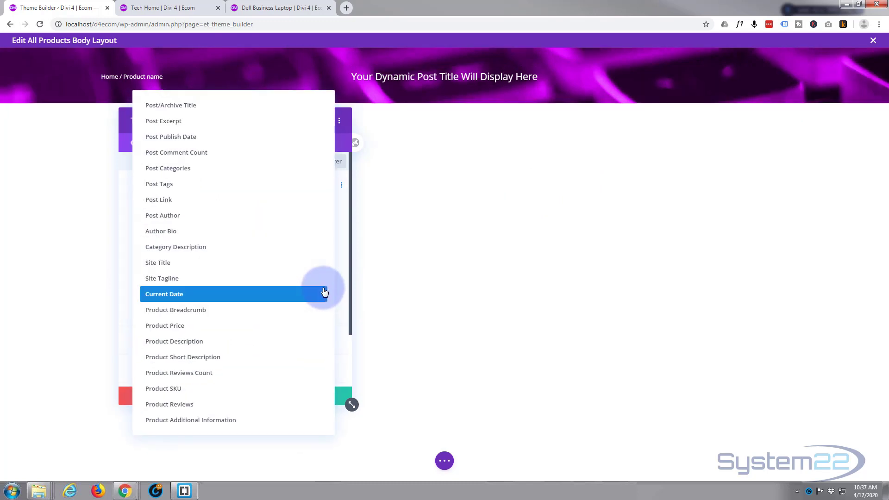
{"action": "left_click", "coordinate": [176, 293]}
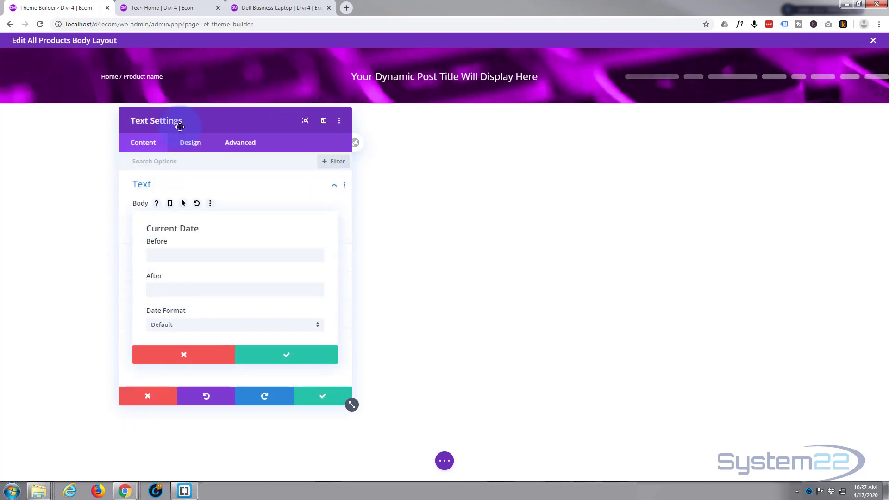
Make the dynamic date text white, center its alignment, and save the Text module
{"action": "left_click", "coordinate": [190, 146]}
{"action": "left_click", "coordinate": [190, 147]}
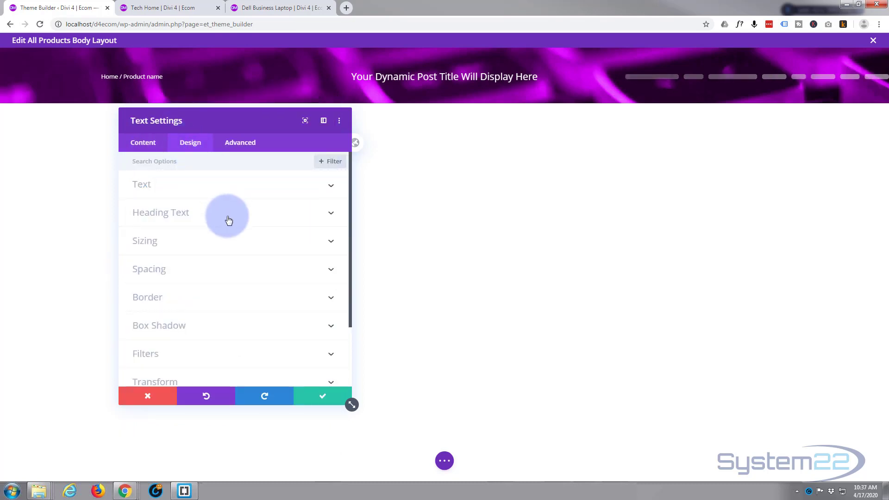
{"action": "left_click", "coordinate": [226, 187]}
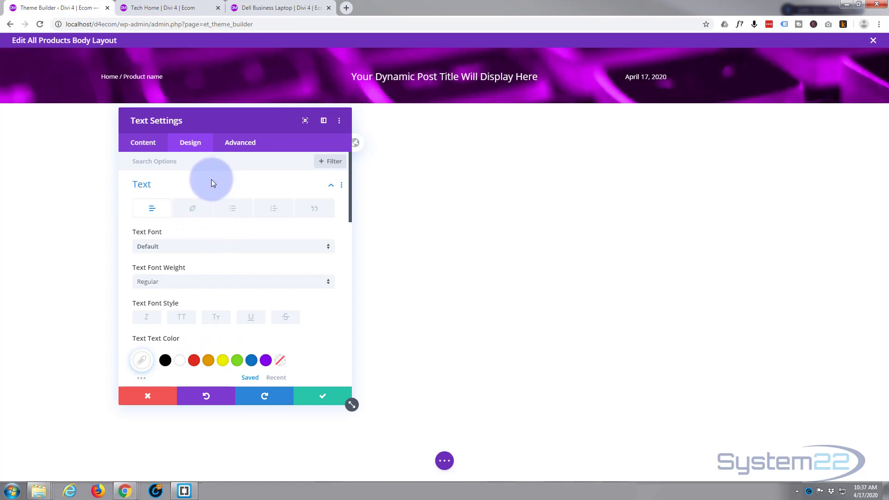
{"action": "scroll", "coordinate": [206, 225], "scroll_direction": "down", "scroll_amount": 3}
{"action": "scroll", "coordinate": [207, 228], "scroll_direction": "down", "scroll_amount": 2}
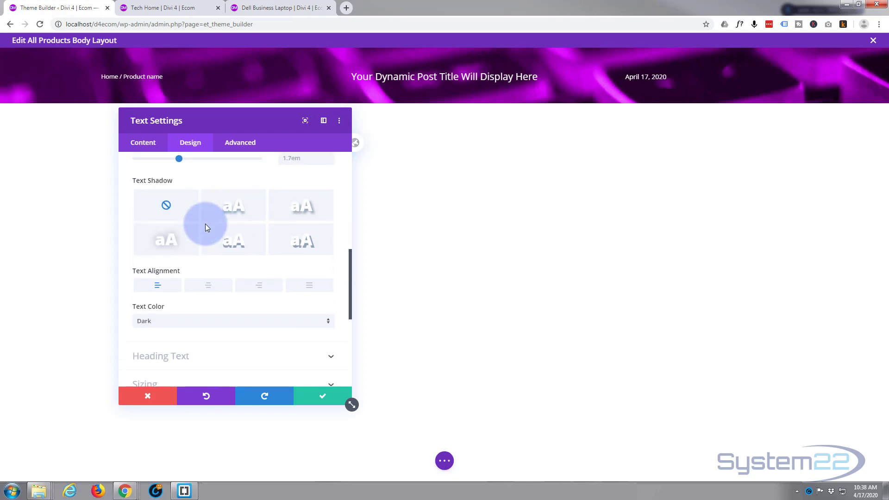
{"action": "left_click", "coordinate": [210, 288]}
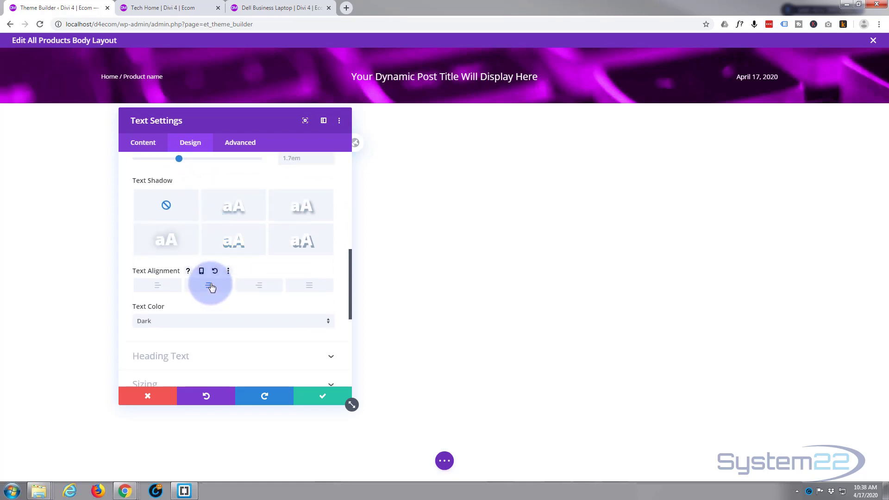
{"action": "left_click", "coordinate": [313, 401]}
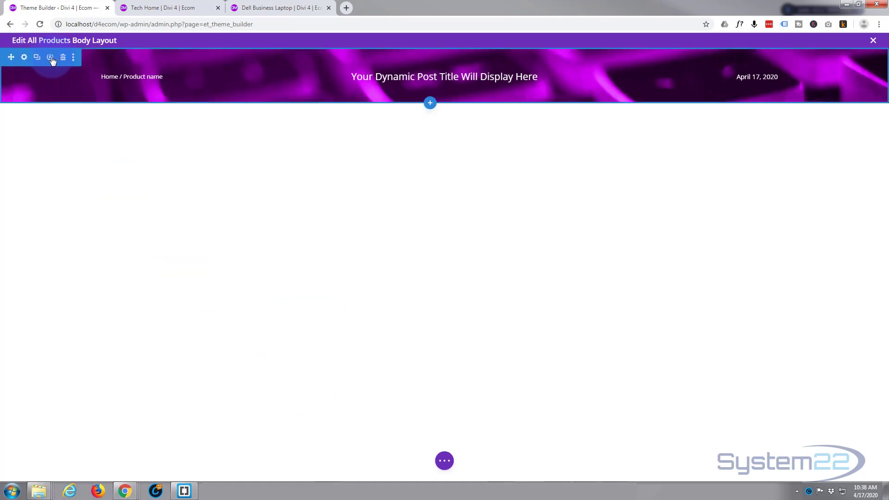
Give the header section the box shadow preset that falls along its bottom edge and save the section
{"action": "left_click", "coordinate": [24, 58]}
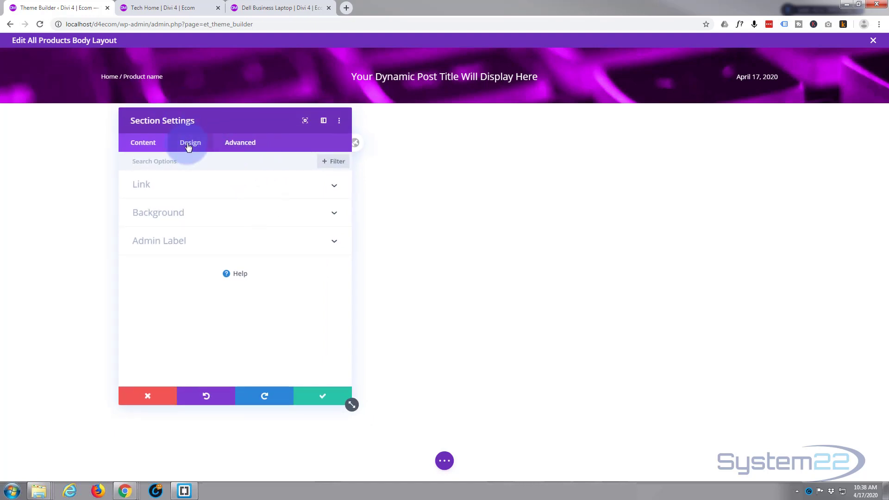
{"action": "left_click", "coordinate": [188, 143]}
{"action": "left_click", "coordinate": [220, 328]}
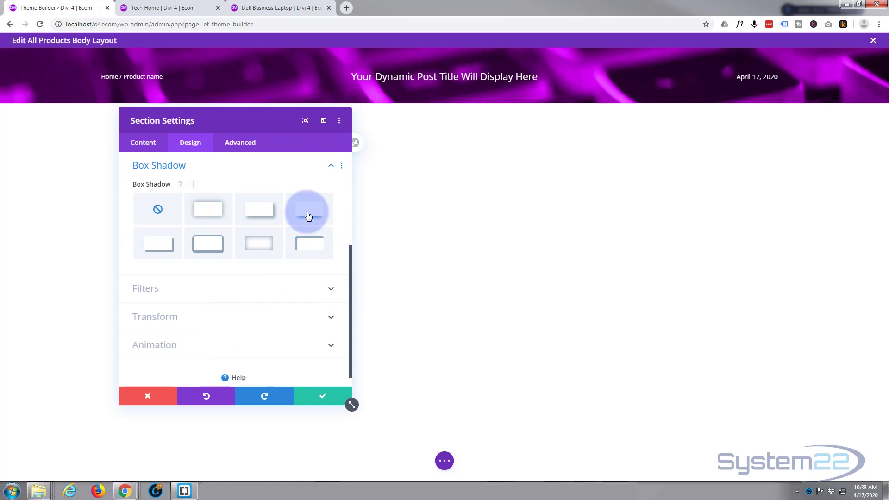
{"action": "left_click", "coordinate": [308, 215]}
{"action": "left_click", "coordinate": [327, 398]}
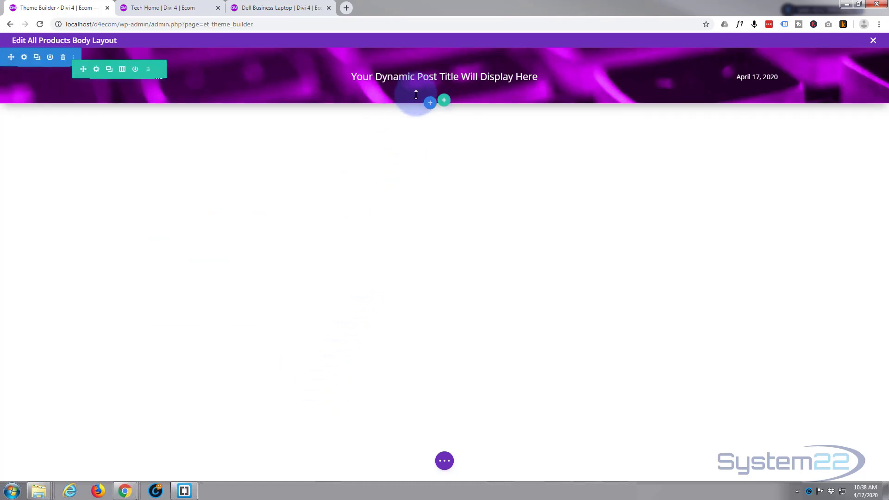
Add a regular section below the header with a row of two equal columns
{"action": "left_click", "coordinate": [430, 103]}
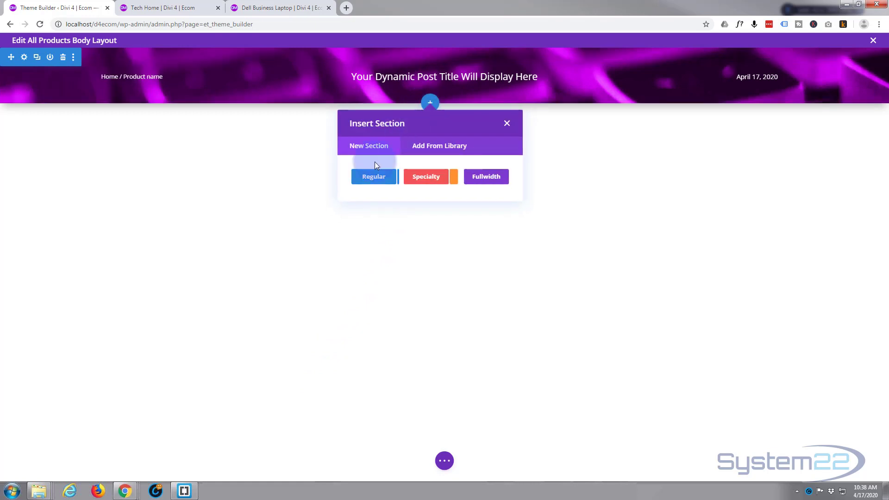
{"action": "left_click", "coordinate": [370, 176]}
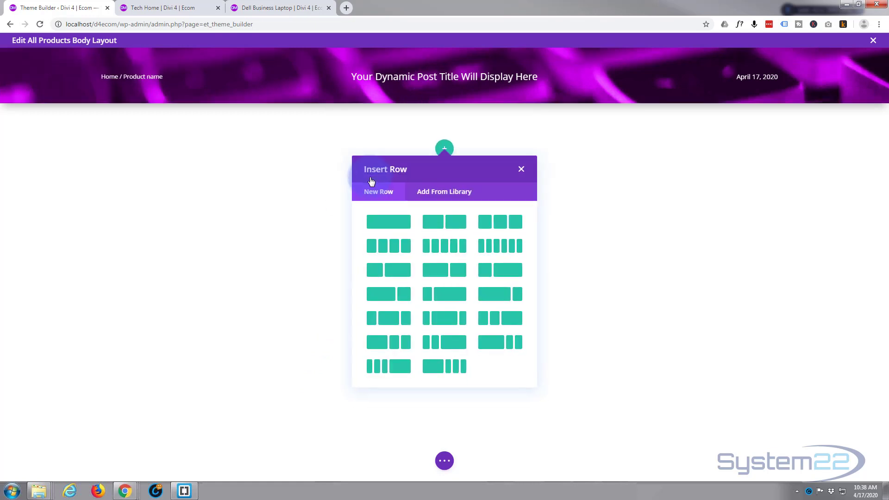
{"action": "left_click", "coordinate": [447, 225]}
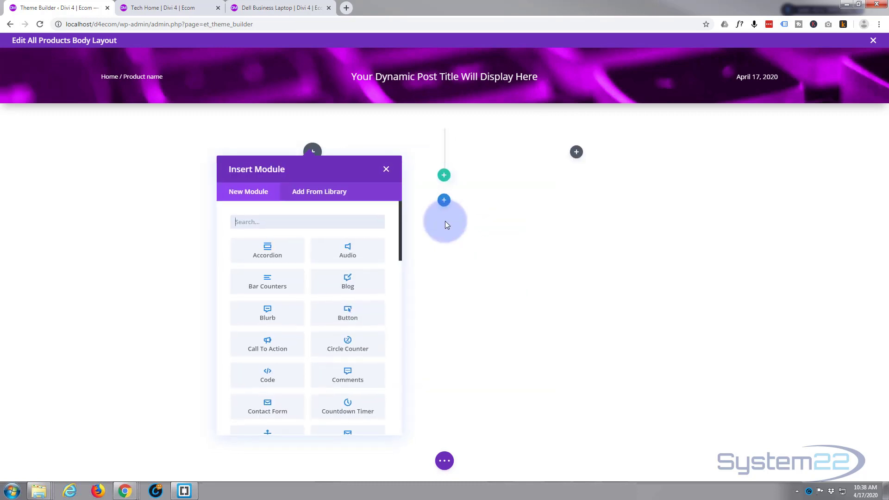
Insert a Woo Images module into the first column of the new row
{"action": "scroll", "coordinate": [321, 266], "scroll_direction": "down", "scroll_amount": 9}
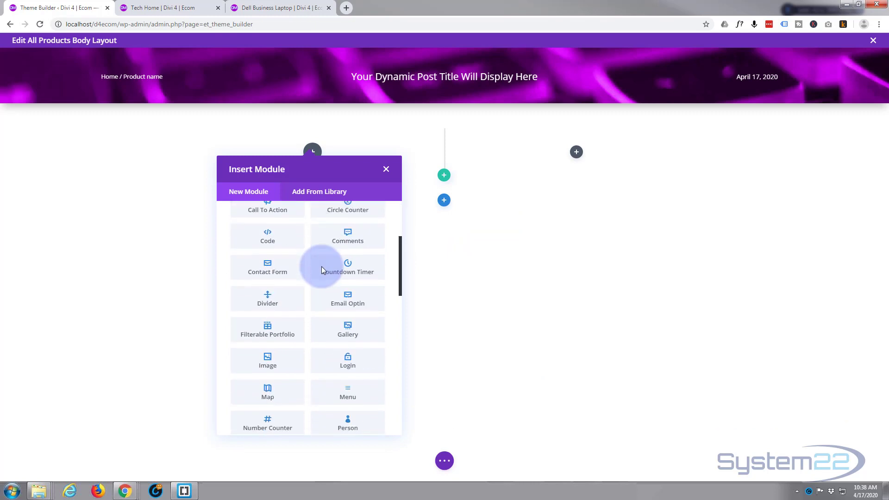
{"action": "scroll", "coordinate": [323, 271], "scroll_direction": "down", "scroll_amount": 6}
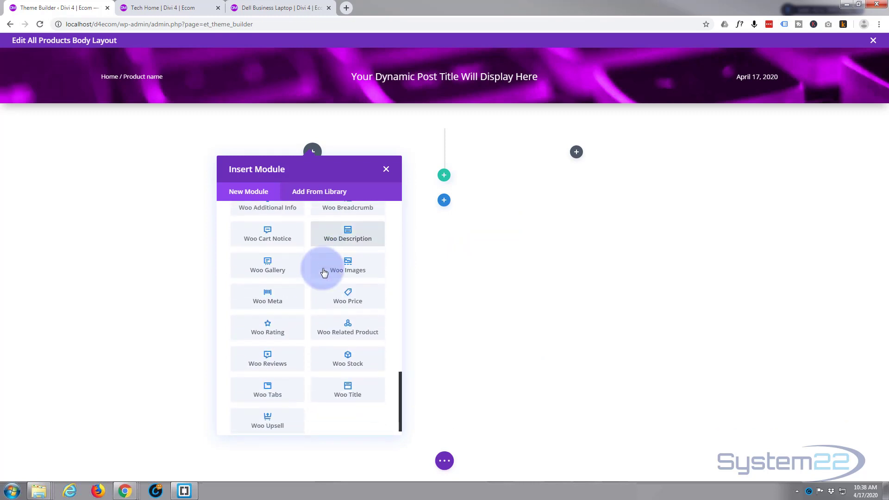
{"action": "scroll", "coordinate": [287, 290], "scroll_direction": "up", "scroll_amount": 2}
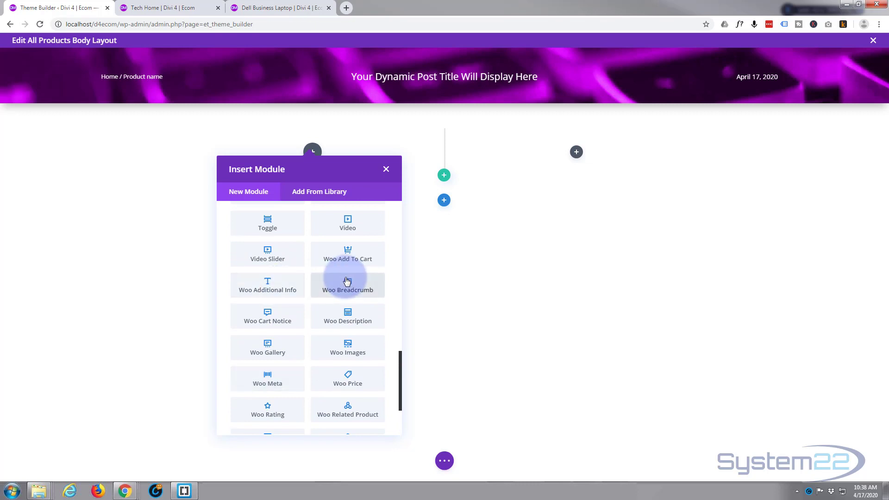
{"action": "scroll", "coordinate": [346, 281], "scroll_direction": "down", "scroll_amount": 1}
{"action": "scroll", "coordinate": [346, 282], "scroll_direction": "down", "scroll_amount": 1}
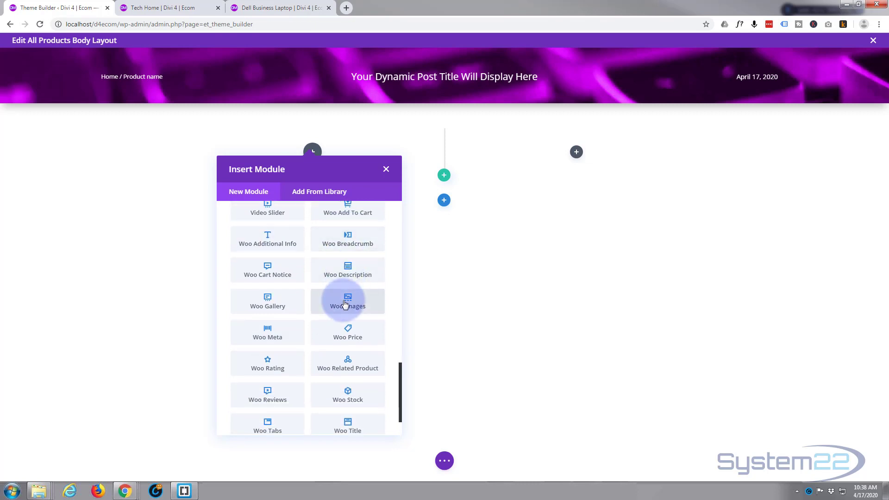
{"action": "left_click", "coordinate": [345, 304]}
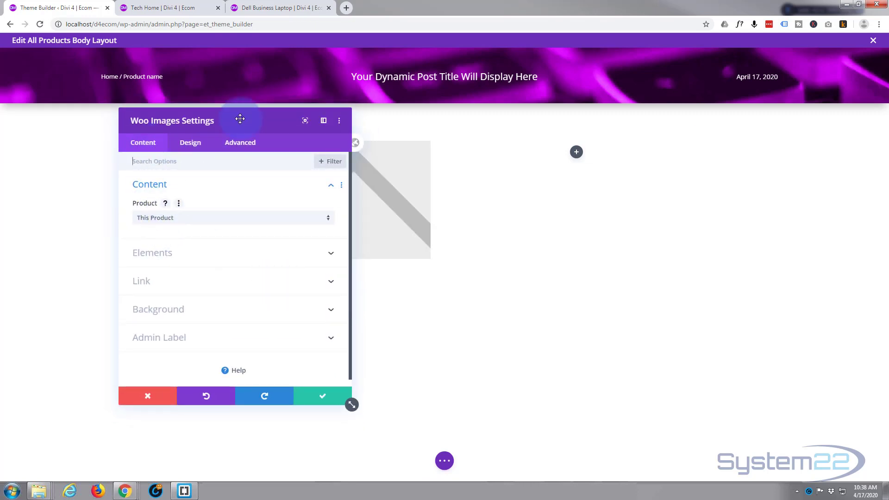
Apply the bottom-edge box shadow preset to the Woo Images module and save it
{"action": "left_click_drag", "start_coordinate": [241, 120], "coordinate": [322, 165]}
{"action": "left_click", "coordinate": [277, 182]}
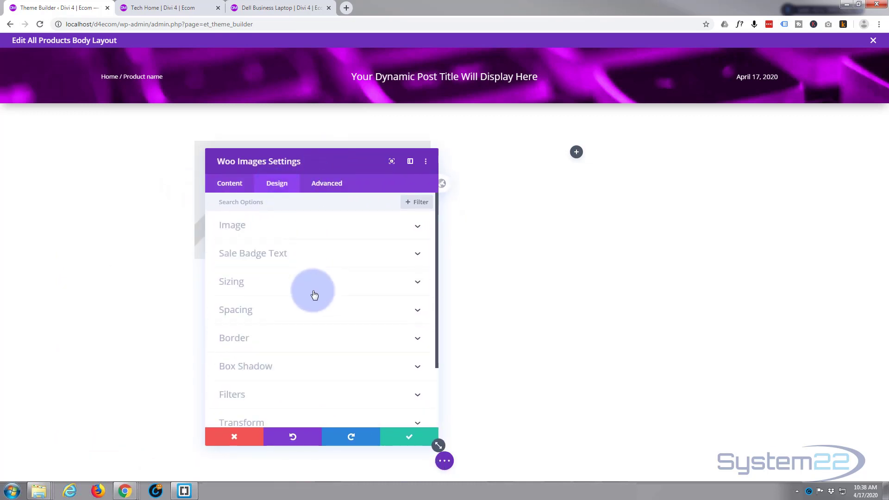
{"action": "scroll", "coordinate": [310, 324], "scroll_direction": "down", "scroll_amount": 3}
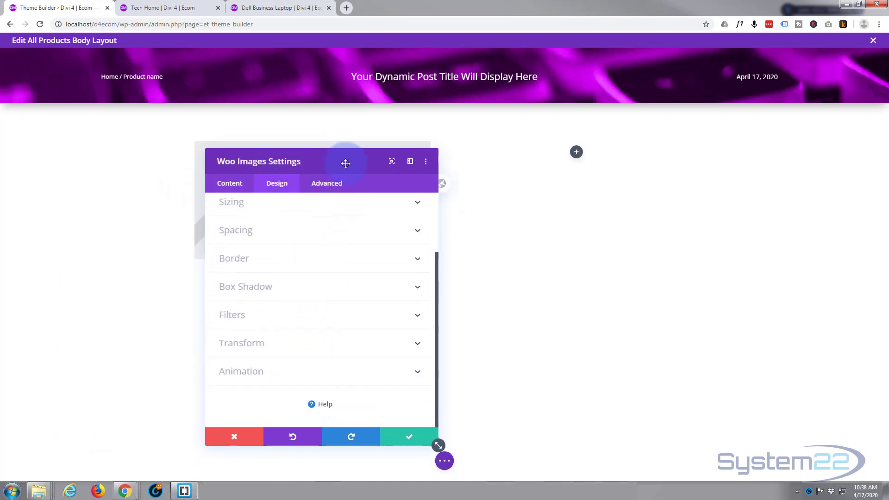
{"action": "left_click_drag", "start_coordinate": [346, 165], "coordinate": [665, 175]}
{"action": "left_click", "coordinate": [610, 298]}
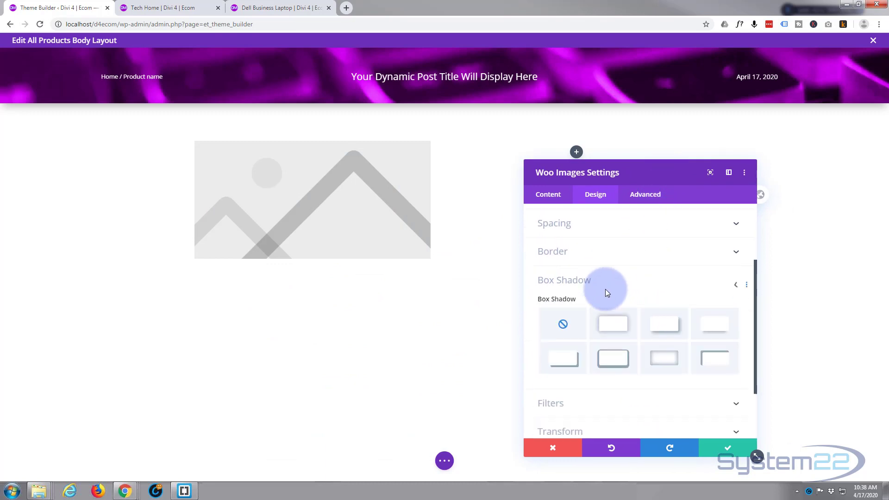
{"action": "left_click", "coordinate": [716, 261]}
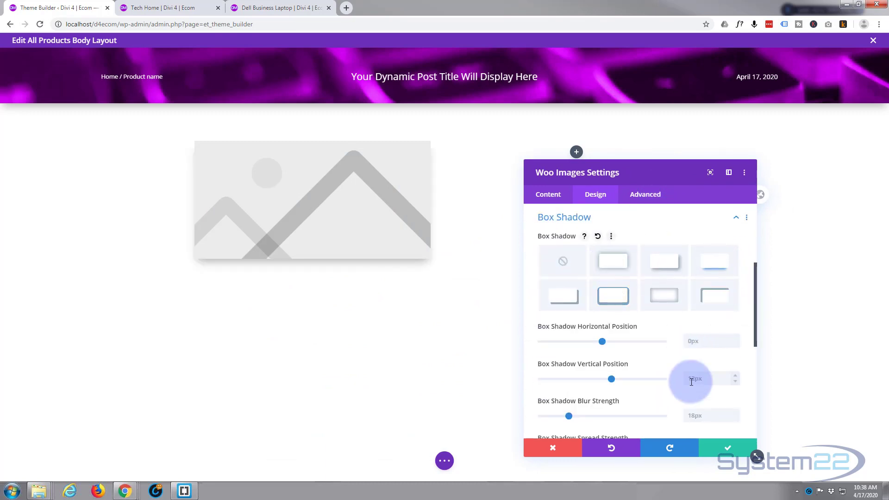
{"action": "left_click", "coordinate": [726, 450]}
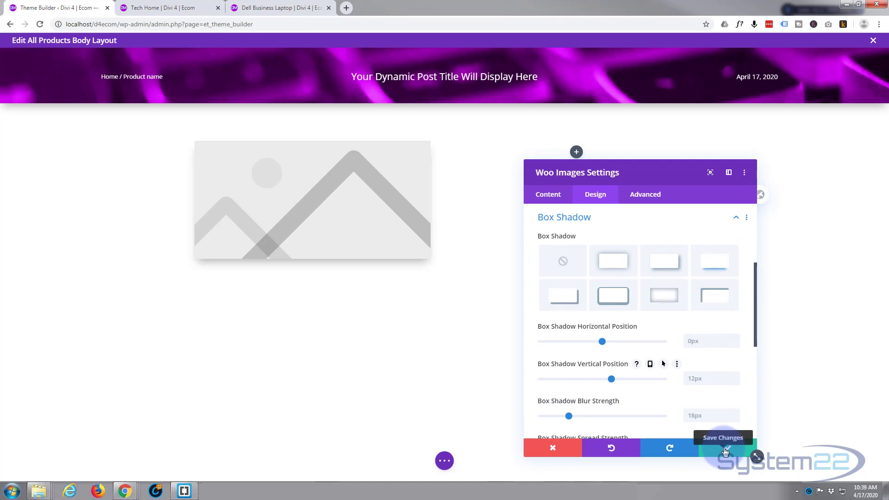
{"action": "left_click", "coordinate": [725, 451]}
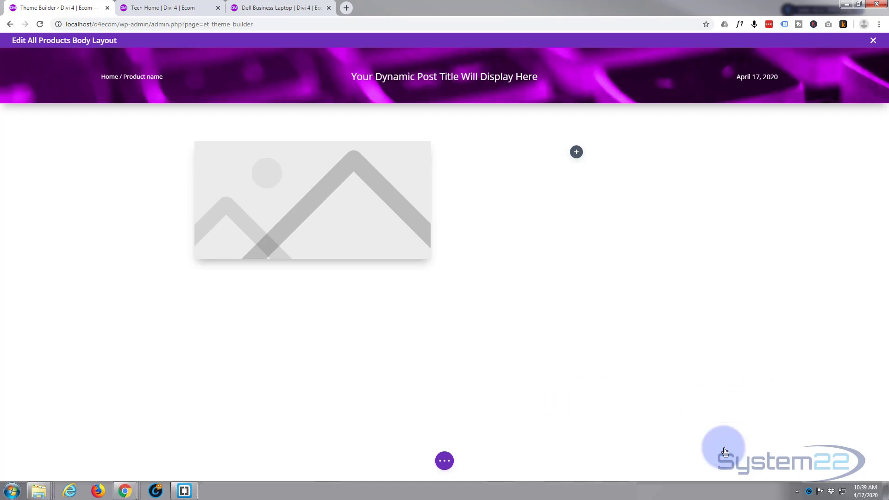
Insert a Woo Price module into the second column, beside the product image
{"action": "left_click", "coordinate": [576, 153]}
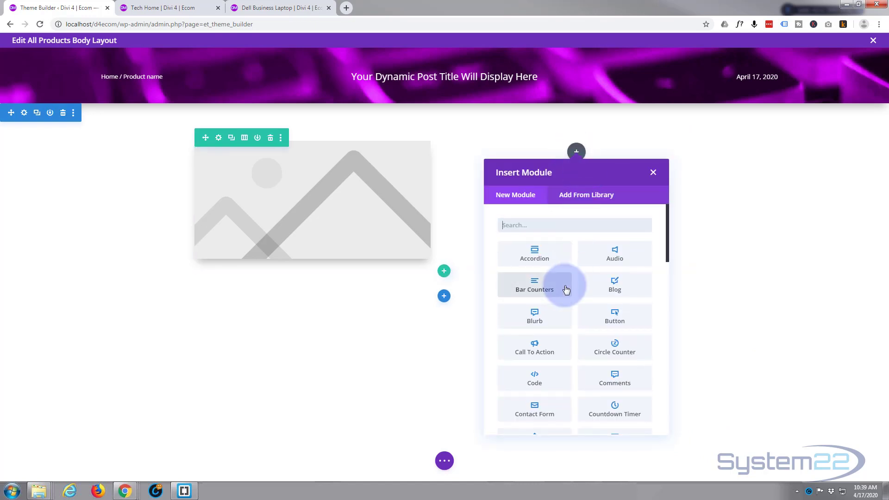
{"action": "scroll", "coordinate": [566, 289], "scroll_direction": "down", "scroll_amount": 3}
{"action": "scroll", "coordinate": [565, 289], "scroll_direction": "down", "scroll_amount": 10}
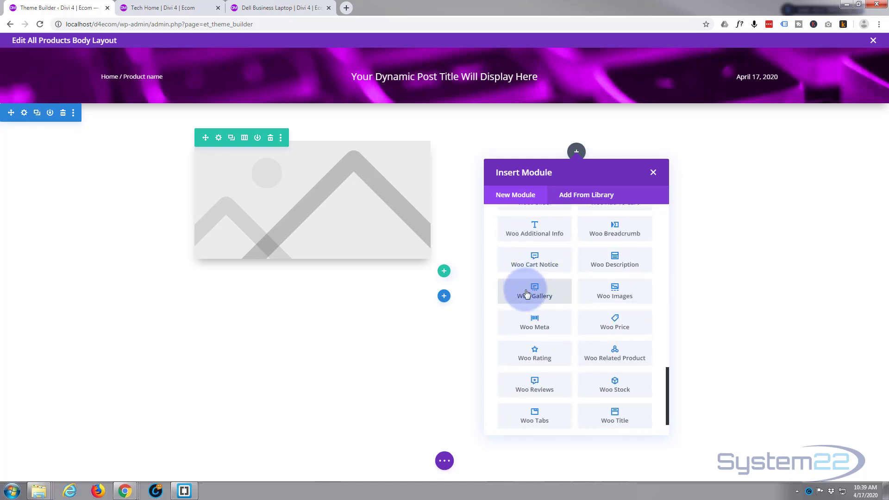
{"action": "scroll", "coordinate": [527, 293], "scroll_direction": "up", "scroll_amount": 1}
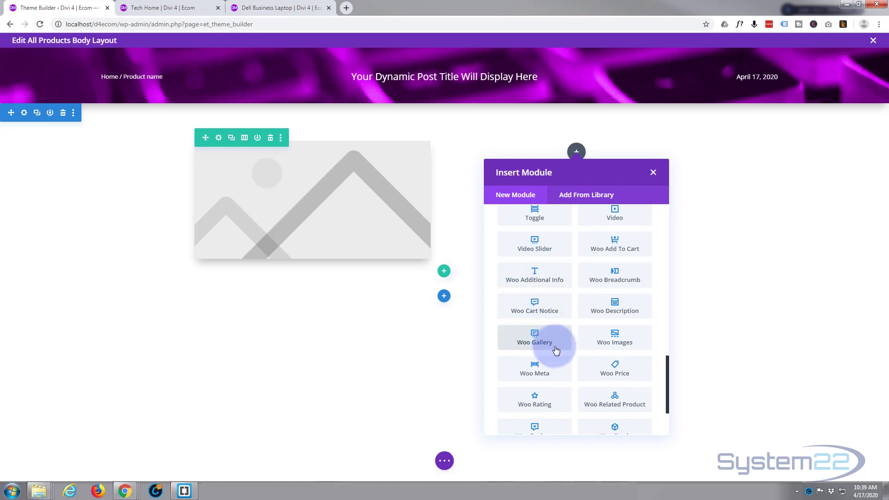
{"action": "left_click", "coordinate": [612, 371]}
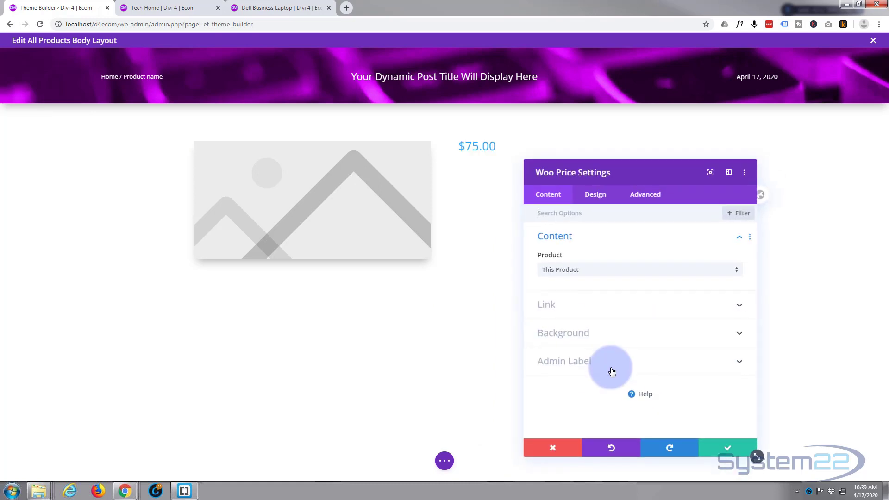
Set the Woo Price module's price font weight to Bold
{"action": "left_click", "coordinate": [593, 197]}
{"action": "left_click_drag", "start_coordinate": [615, 167], "coordinate": [229, 160]}
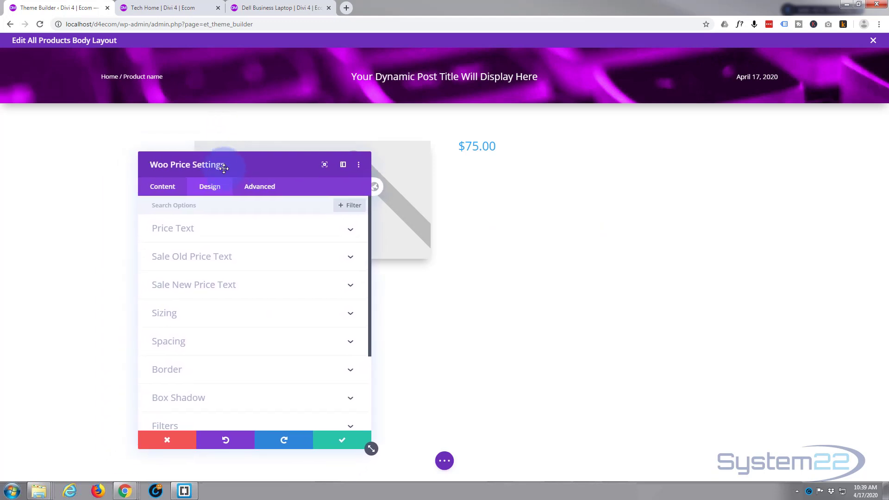
{"action": "left_click", "coordinate": [220, 234]}
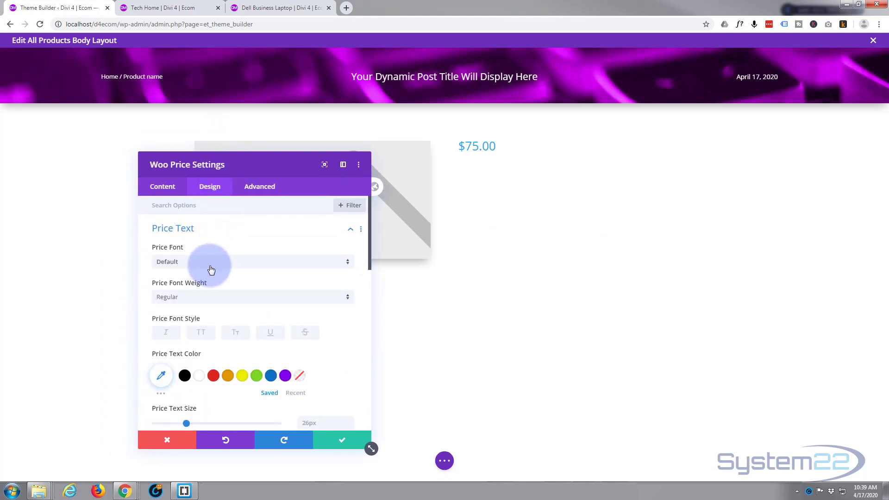
{"action": "scroll", "coordinate": [216, 297], "scroll_direction": "down", "scroll_amount": 1}
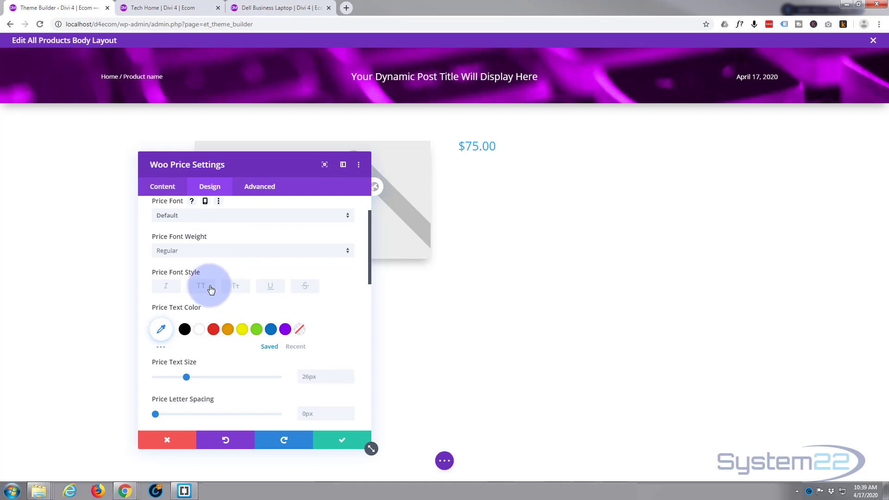
{"action": "scroll", "coordinate": [211, 289], "scroll_direction": "down", "scroll_amount": 1}
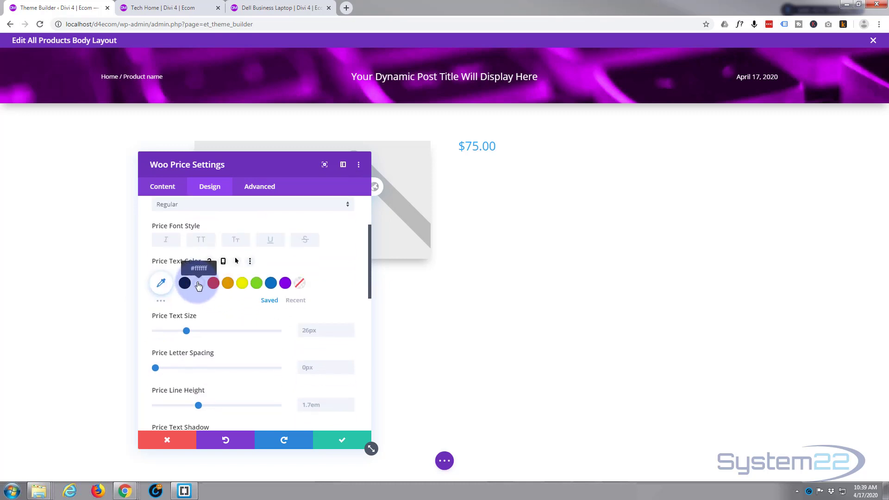
{"action": "scroll", "coordinate": [202, 282], "scroll_direction": "up", "scroll_amount": 1}
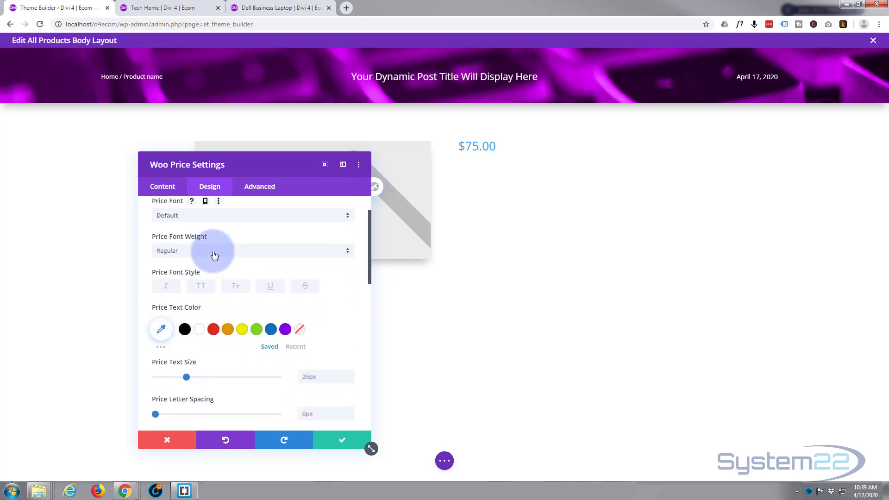
{"action": "left_click", "coordinate": [214, 255]}
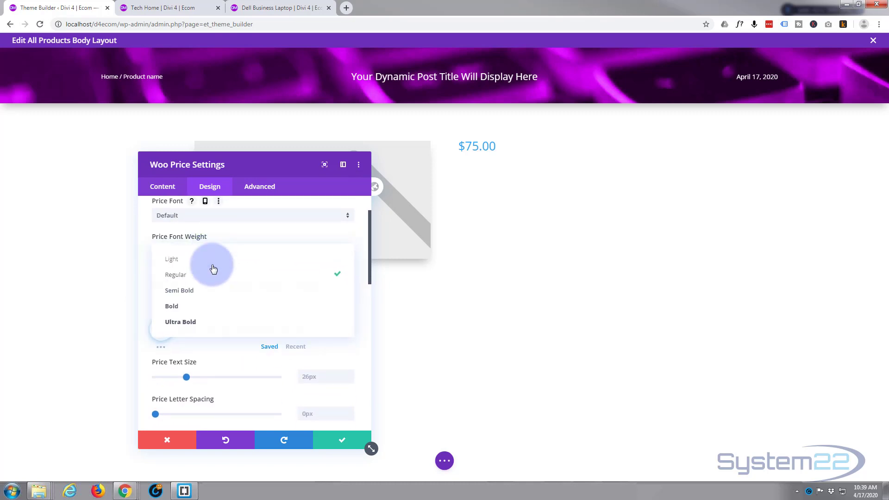
{"action": "left_click", "coordinate": [206, 302]}
Set the price text color to #cd00ed
{"action": "left_click", "coordinate": [161, 330]}
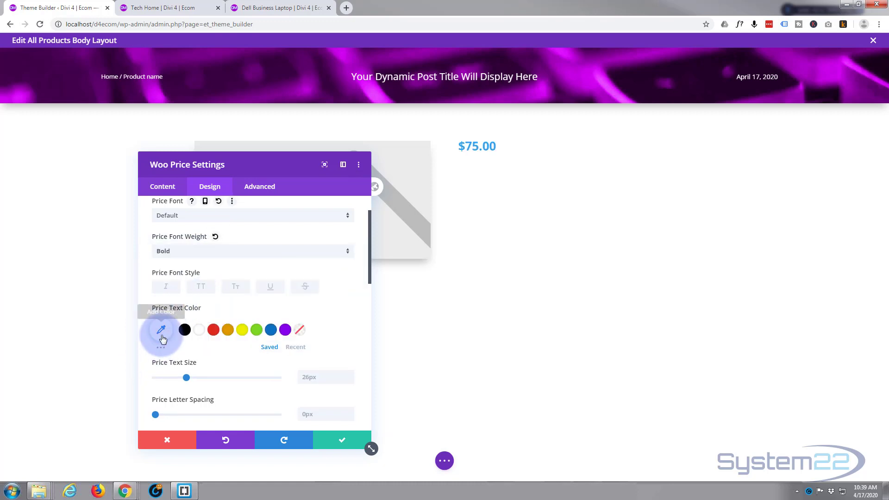
{"action": "left_click", "coordinate": [164, 334]}
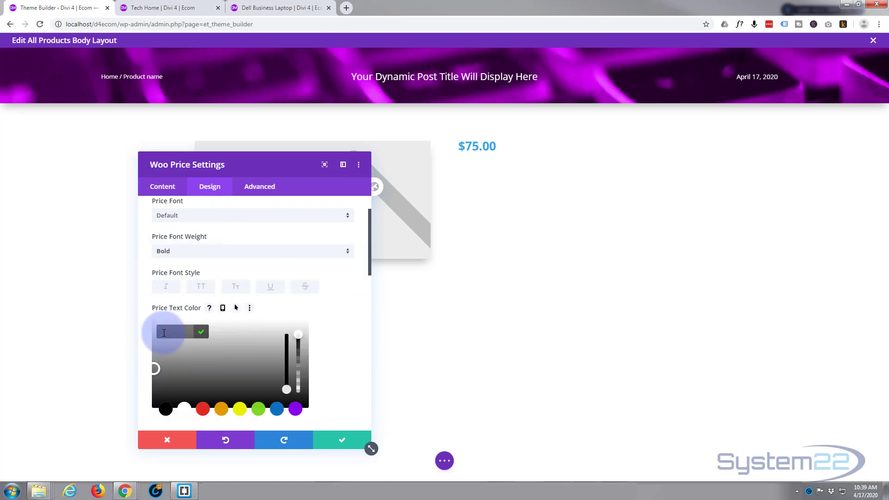
{"action": "type", "text": "#cd00ed"}
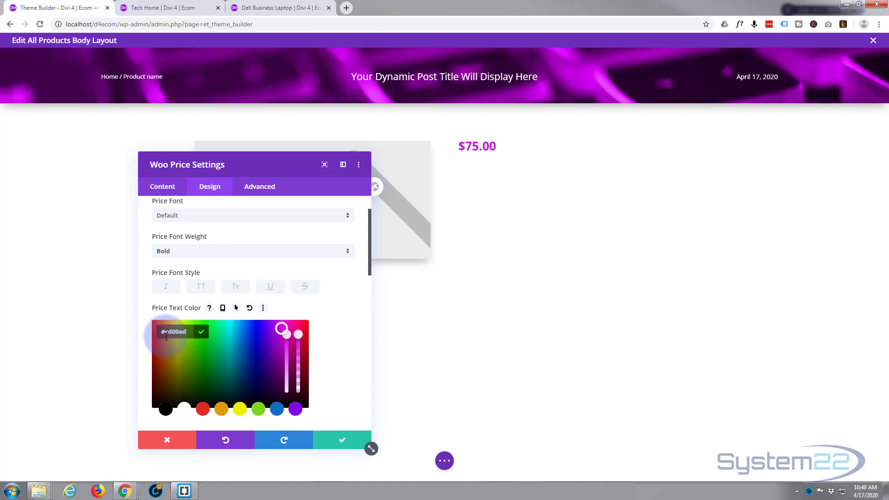
Increase the price text size to 40px
{"action": "scroll", "coordinate": [298, 316], "scroll_direction": "down", "scroll_amount": 3}
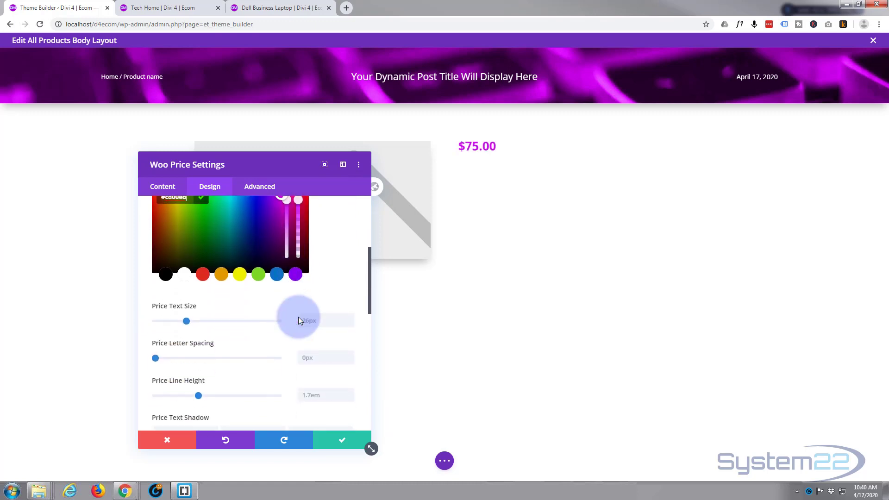
{"action": "left_click_drag", "start_coordinate": [187, 316], "coordinate": [206, 318]}
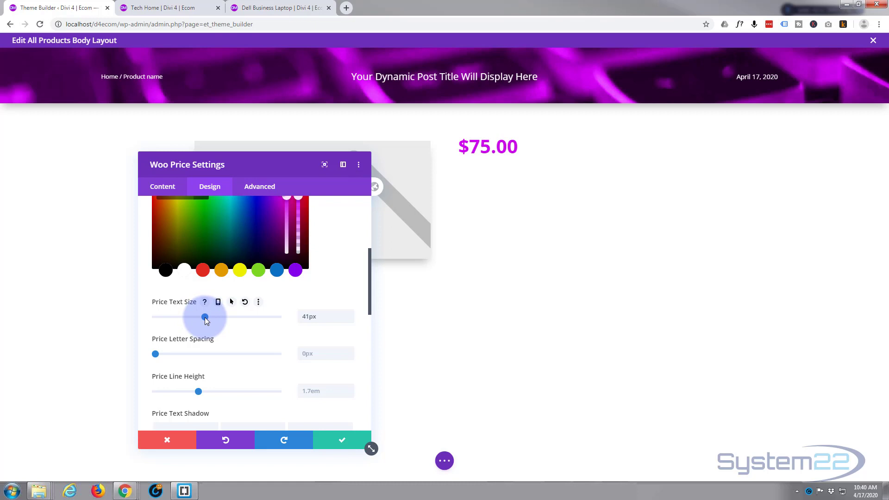
{"action": "left_click_drag", "start_coordinate": [204, 318], "coordinate": [205, 317]}
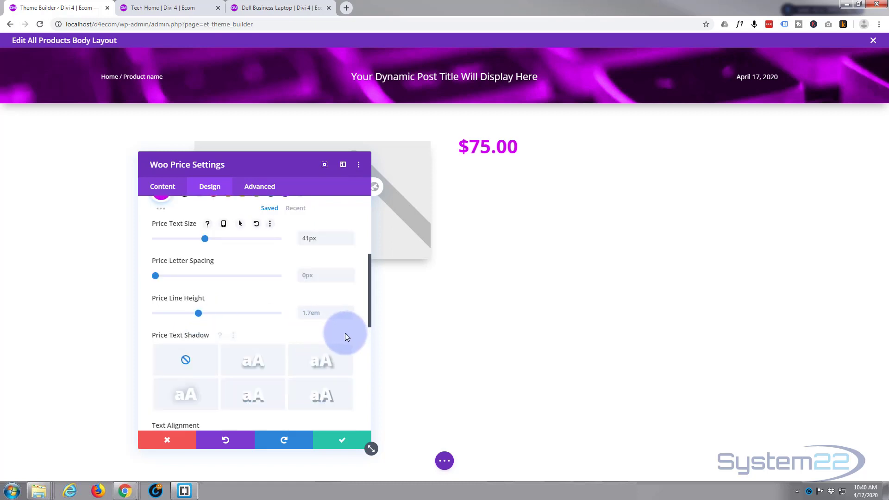
{"action": "left_click", "coordinate": [349, 240]}
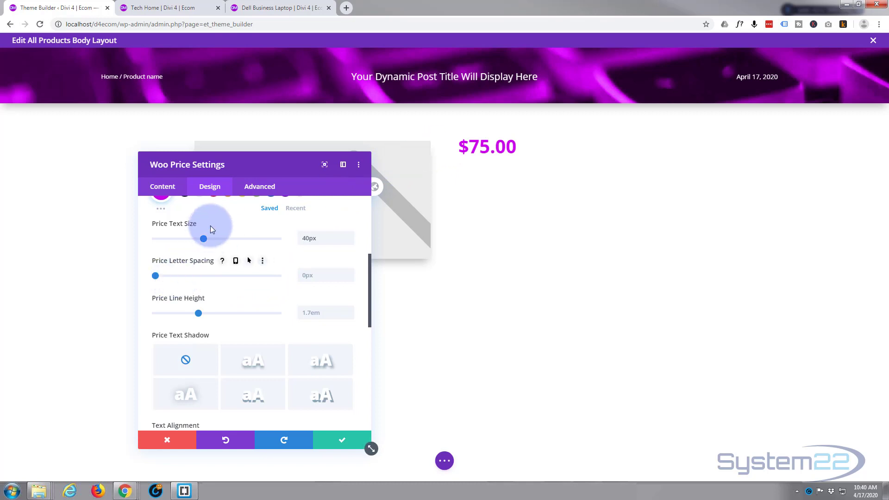
Give the Woo Price module 30px of top padding and save its settings
{"action": "scroll", "coordinate": [210, 239], "scroll_direction": "down", "scroll_amount": 3}
{"action": "scroll", "coordinate": [212, 244], "scroll_direction": "down", "scroll_amount": 5}
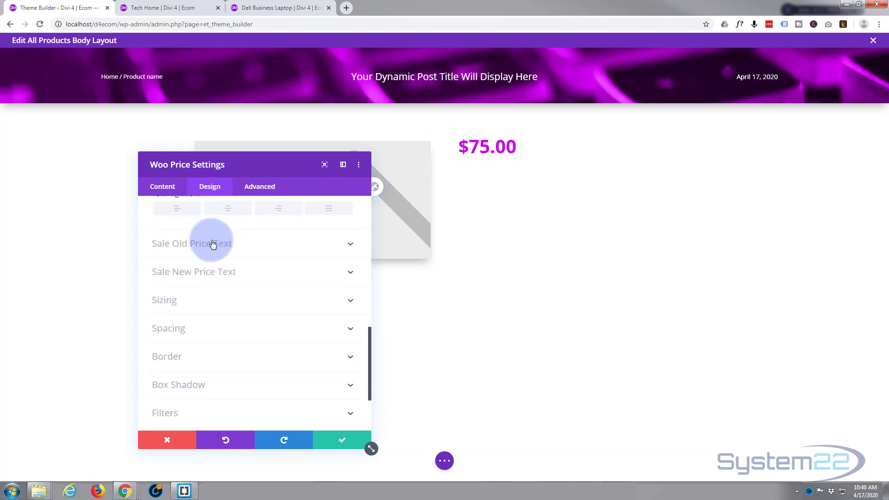
{"action": "left_click", "coordinate": [208, 289]}
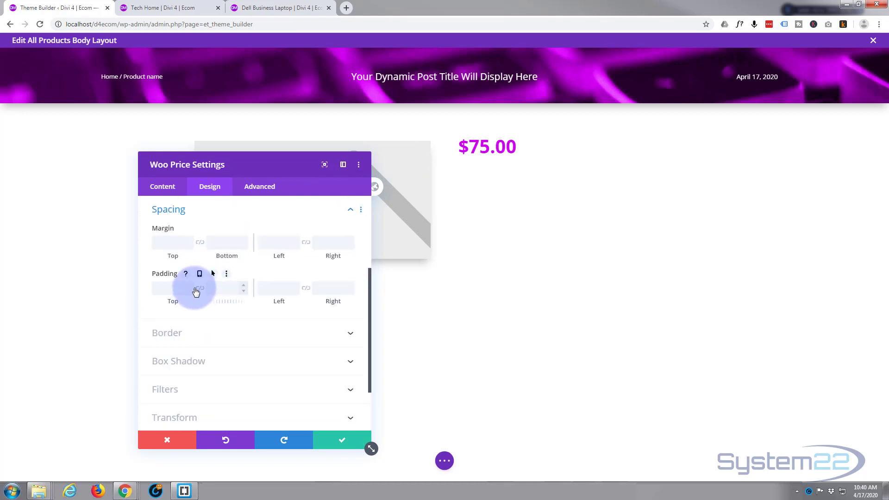
{"action": "left_click", "coordinate": [170, 289]}
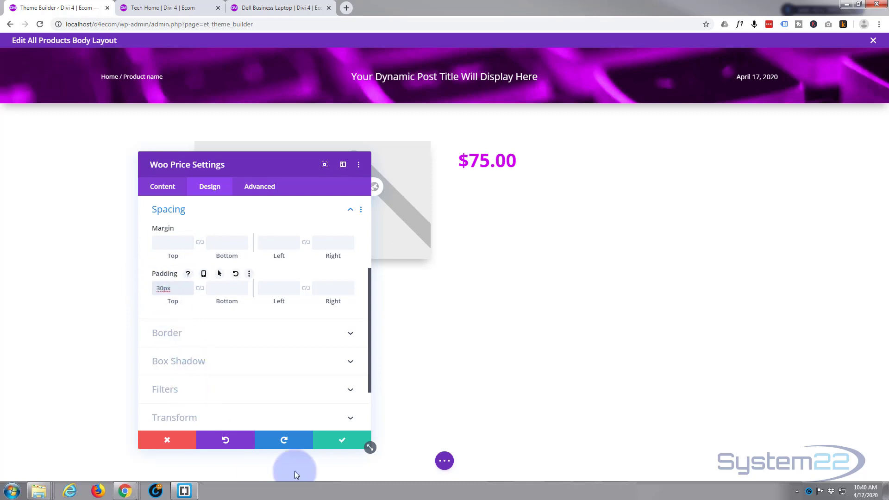
{"action": "left_click", "coordinate": [342, 441]}
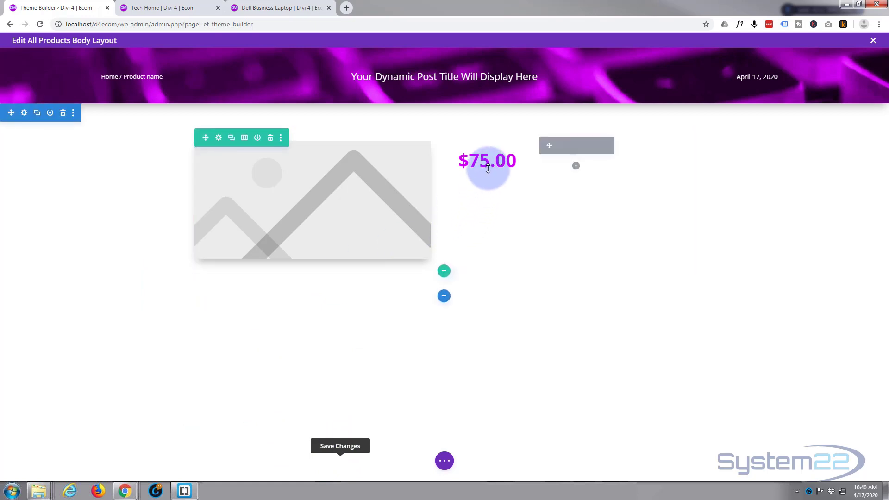
Insert a Woo Add To Cart module below the price and turn off its Show Stock option
{"action": "left_click", "coordinate": [576, 165]}
{"action": "scroll", "coordinate": [537, 324], "scroll_direction": "down", "scroll_amount": 7}
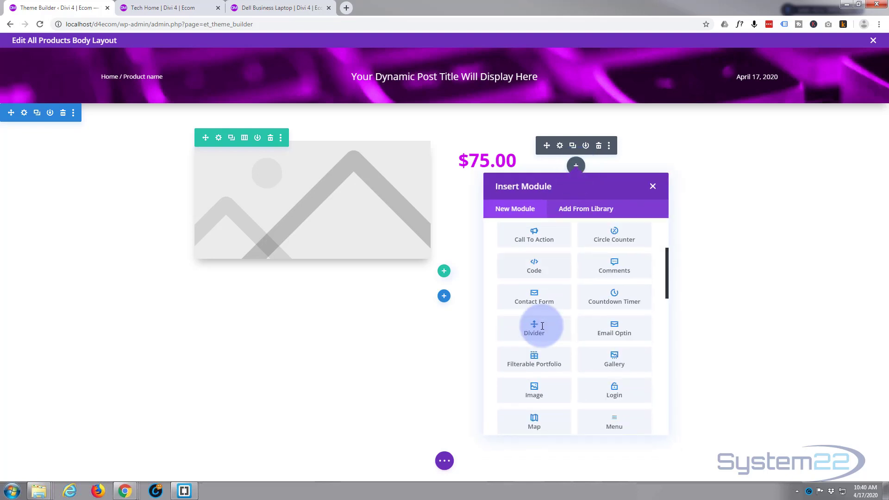
{"action": "scroll", "coordinate": [544, 268], "scroll_direction": "down", "scroll_amount": 6}
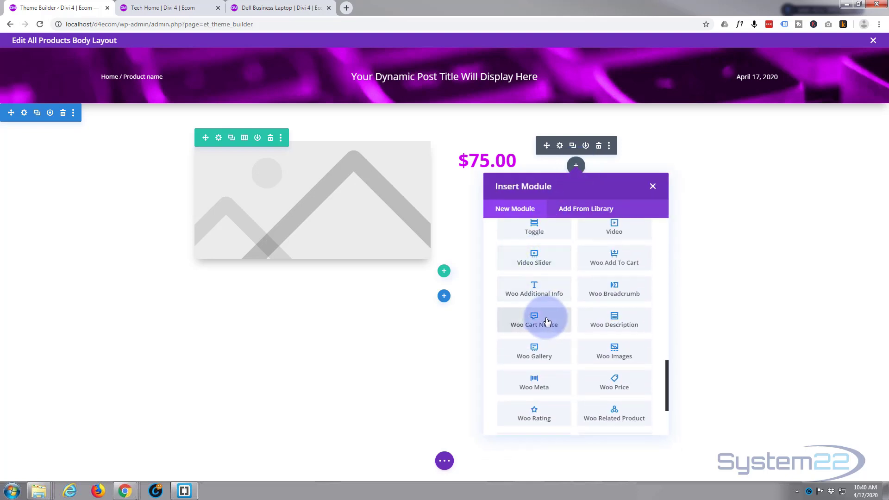
{"action": "left_click", "coordinate": [614, 259]}
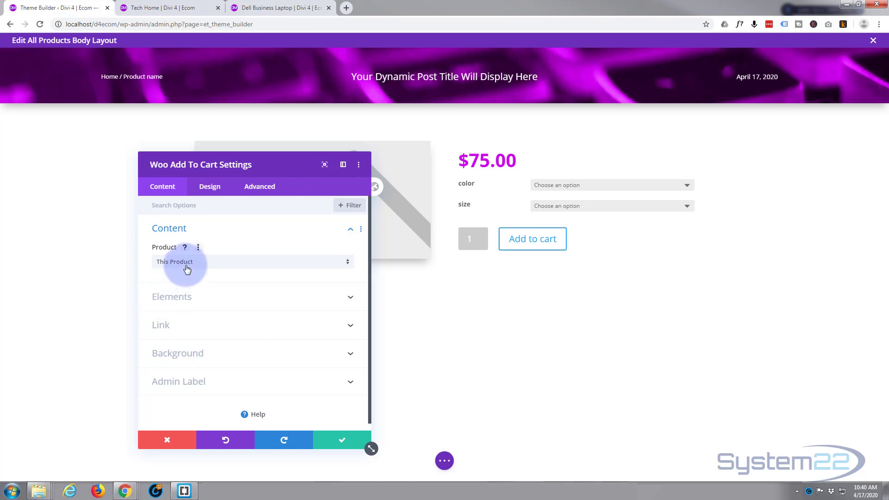
{"action": "left_click", "coordinate": [193, 299]}
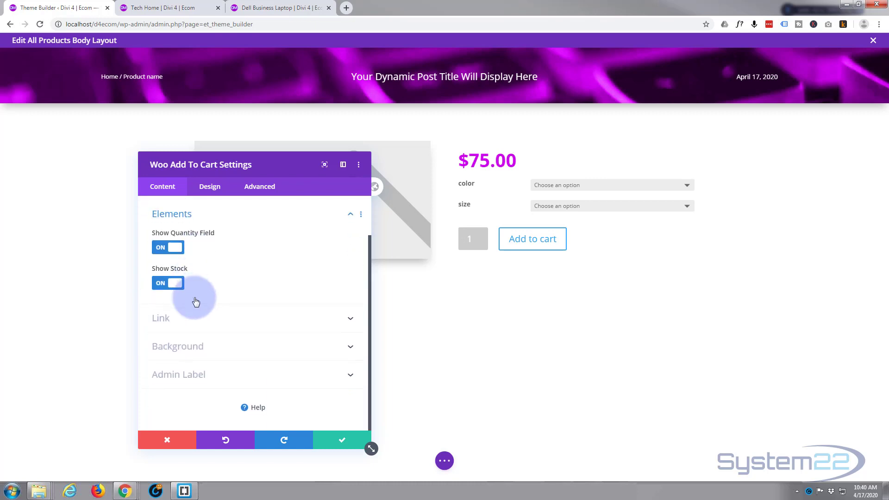
{"action": "left_click", "coordinate": [164, 282]}
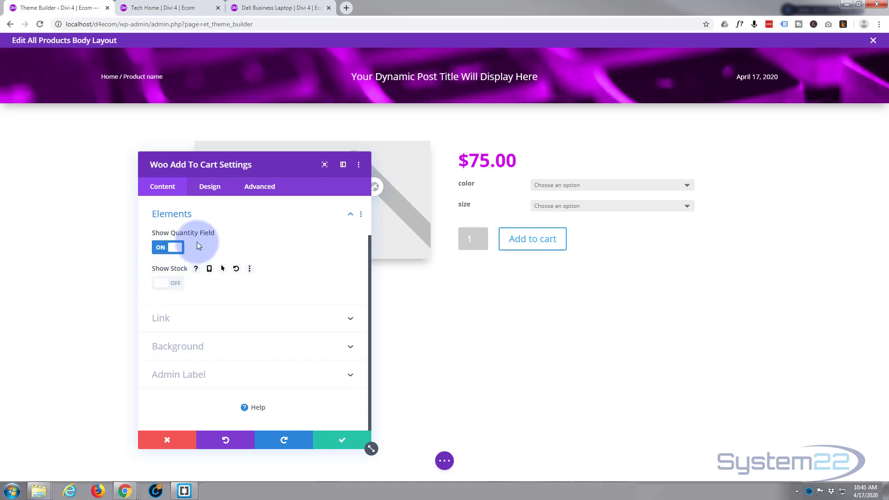
Set the Woo Add To Cart module's fields text color to #cd00ed
{"action": "left_click", "coordinate": [210, 190]}
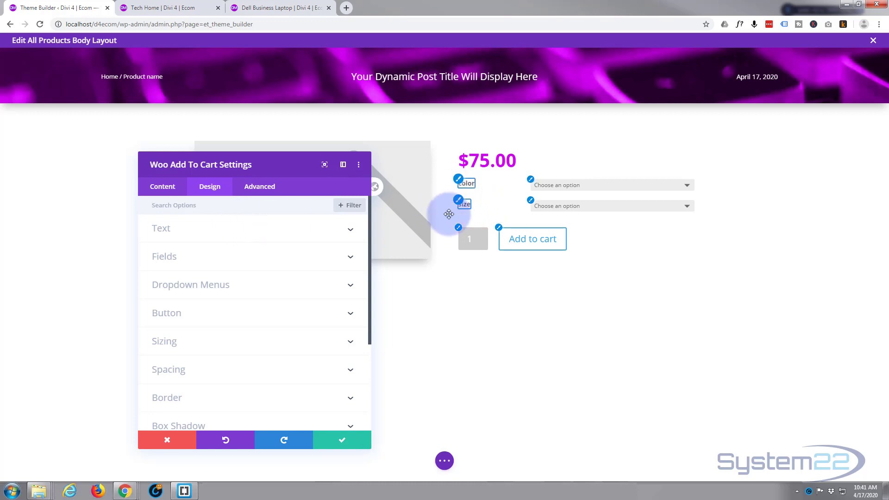
{"action": "scroll", "coordinate": [232, 272], "scroll_direction": "down", "scroll_amount": 2}
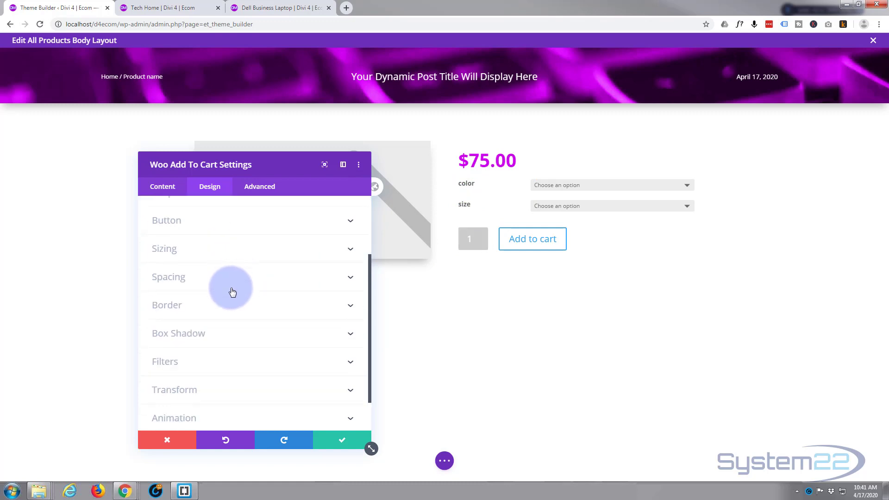
{"action": "scroll", "coordinate": [225, 340], "scroll_direction": "down", "scroll_amount": 1}
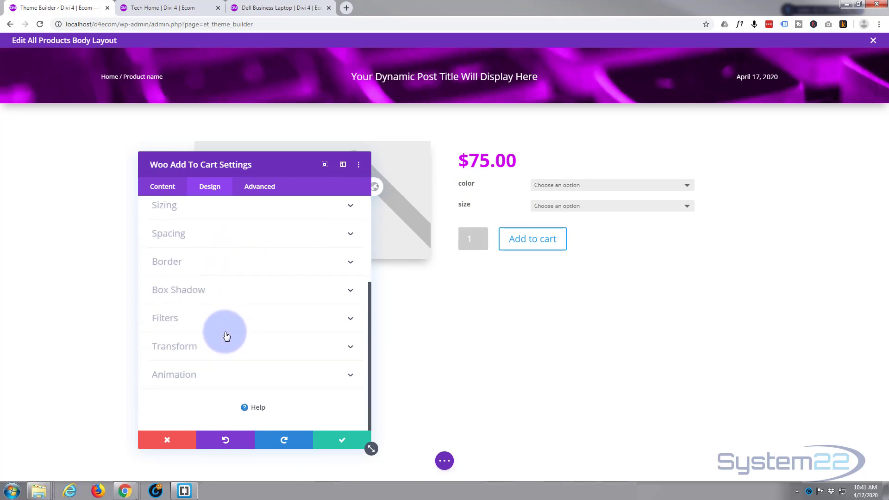
{"action": "scroll", "coordinate": [226, 337], "scroll_direction": "up", "scroll_amount": 2}
{"action": "scroll", "coordinate": [227, 334], "scroll_direction": "up", "scroll_amount": 1}
{"action": "left_click", "coordinate": [225, 254]}
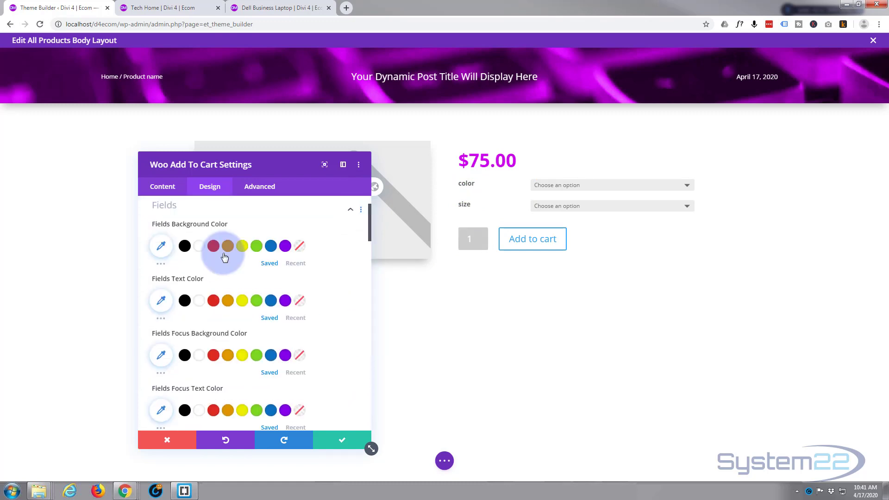
{"action": "scroll", "coordinate": [232, 272], "scroll_direction": "down", "scroll_amount": 3}
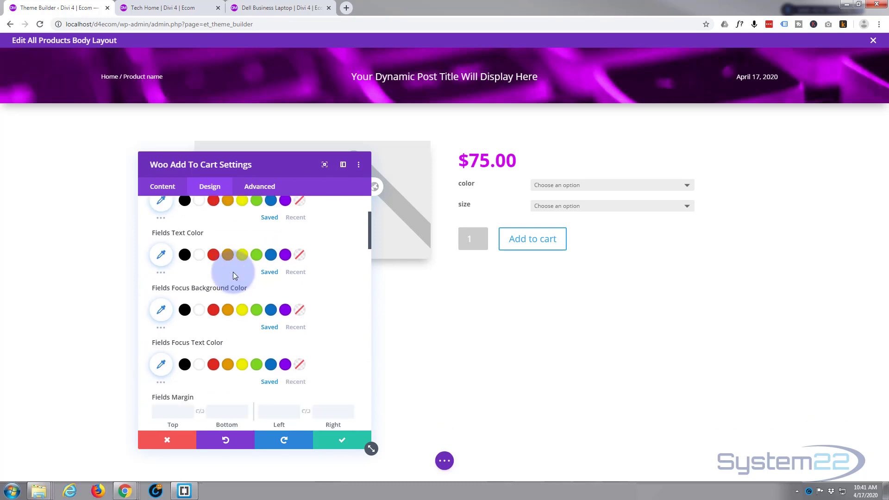
{"action": "scroll", "coordinate": [234, 273], "scroll_direction": "up", "scroll_amount": 2}
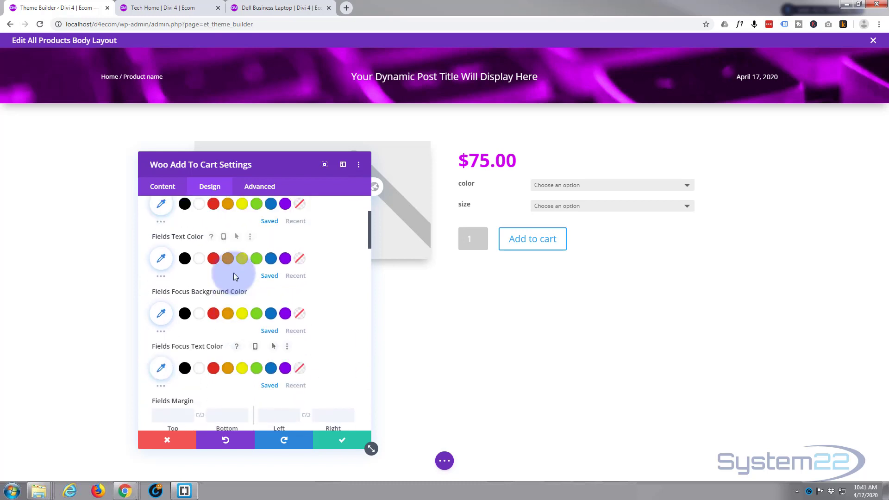
{"action": "scroll", "coordinate": [234, 273], "scroll_direction": "up", "scroll_amount": 1}
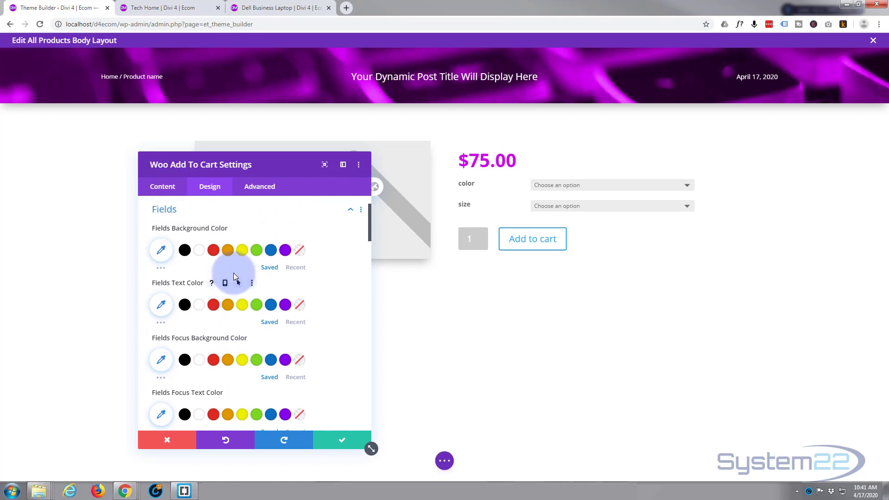
{"action": "scroll", "coordinate": [234, 273], "scroll_direction": "down", "scroll_amount": 1}
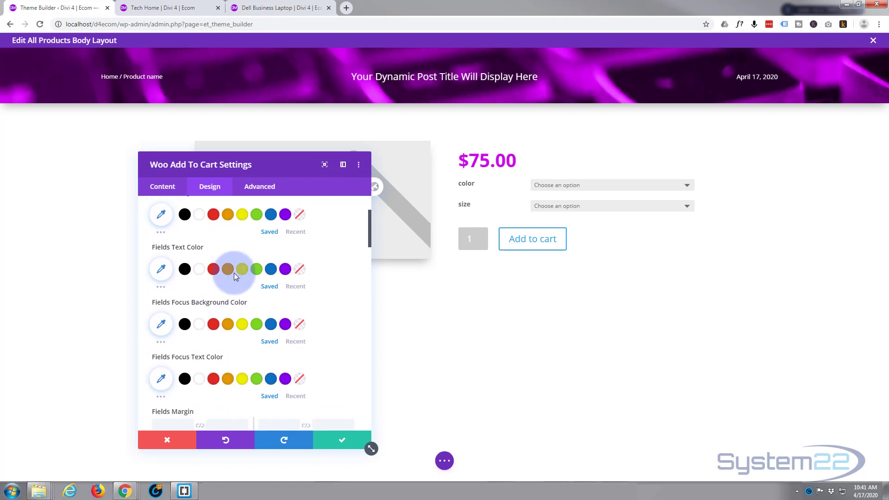
{"action": "left_click", "coordinate": [161, 258]}
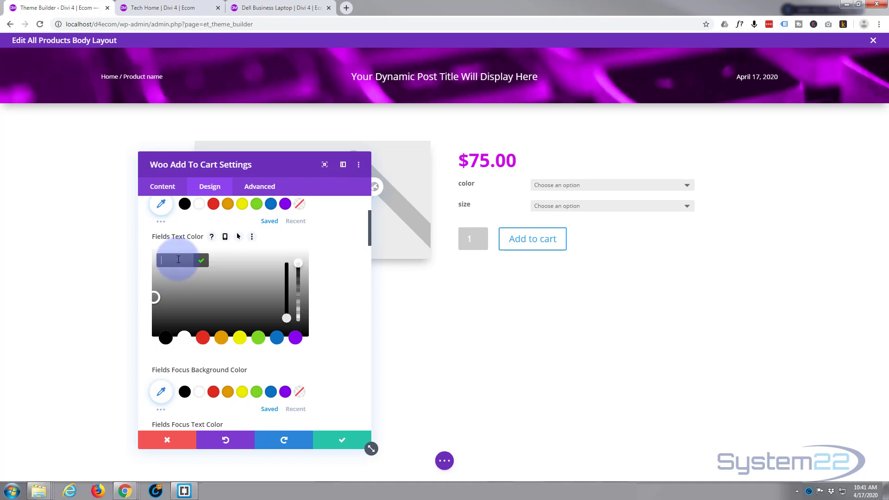
{"action": "type", "text": "#cd00ed"}
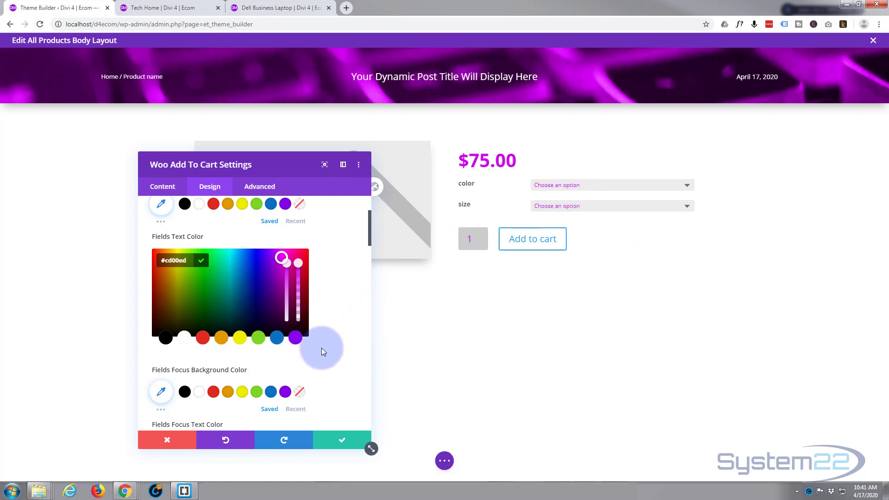
{"action": "scroll", "coordinate": [329, 350], "scroll_direction": "down", "scroll_amount": 1}
{"action": "scroll", "coordinate": [329, 349], "scroll_direction": "up", "scroll_amount": 3}
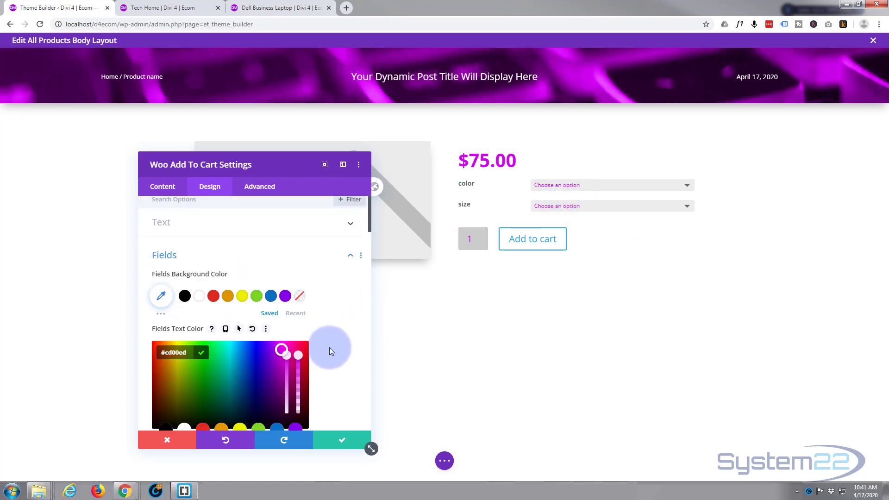
{"action": "scroll", "coordinate": [329, 351], "scroll_direction": "down", "scroll_amount": 4}
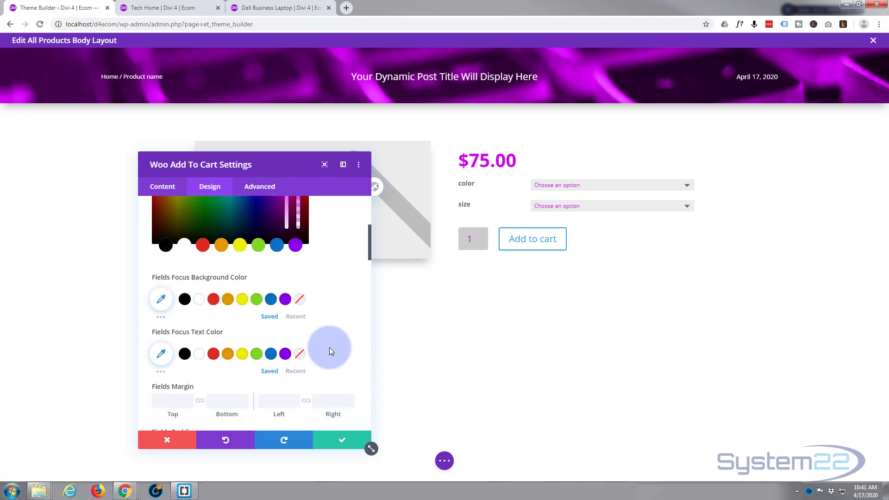
{"action": "scroll", "coordinate": [330, 346], "scroll_direction": "down", "scroll_amount": 1}
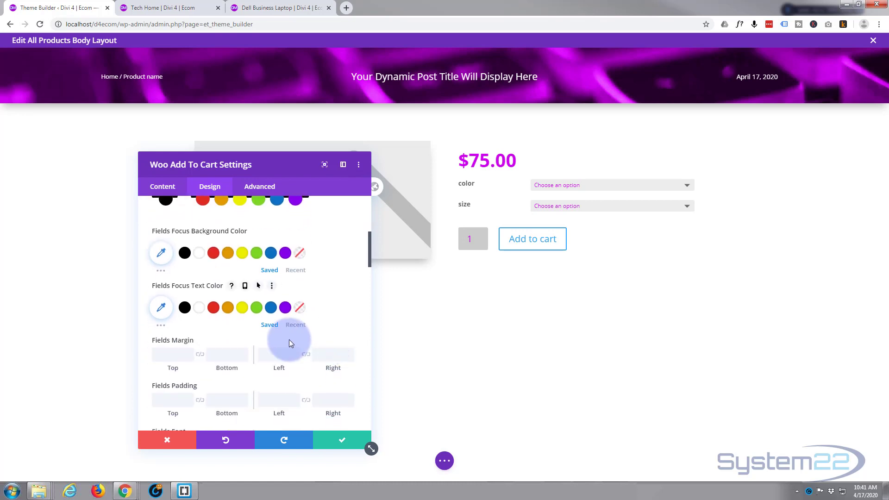
Set the Woo Add To Cart module's fields focus text color to #cd00ed
{"action": "left_click", "coordinate": [162, 307]}
{"action": "left_click", "coordinate": [179, 234]}
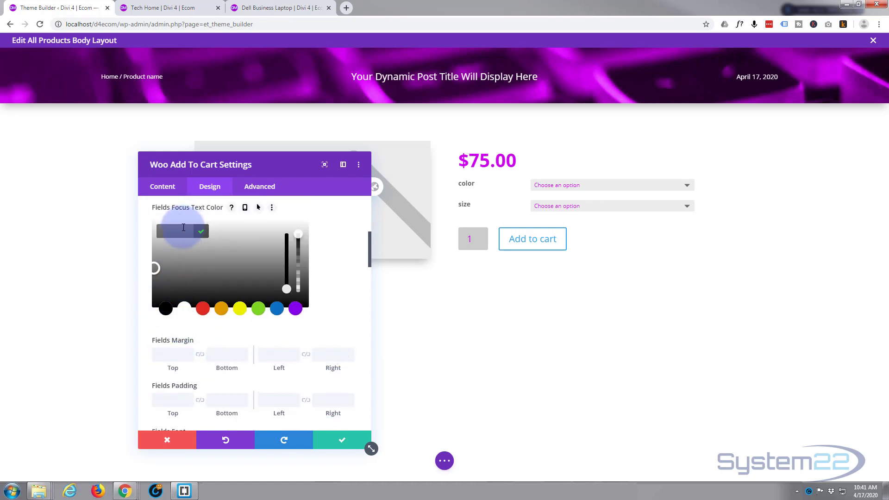
{"action": "type", "text": "#cd00cd"}
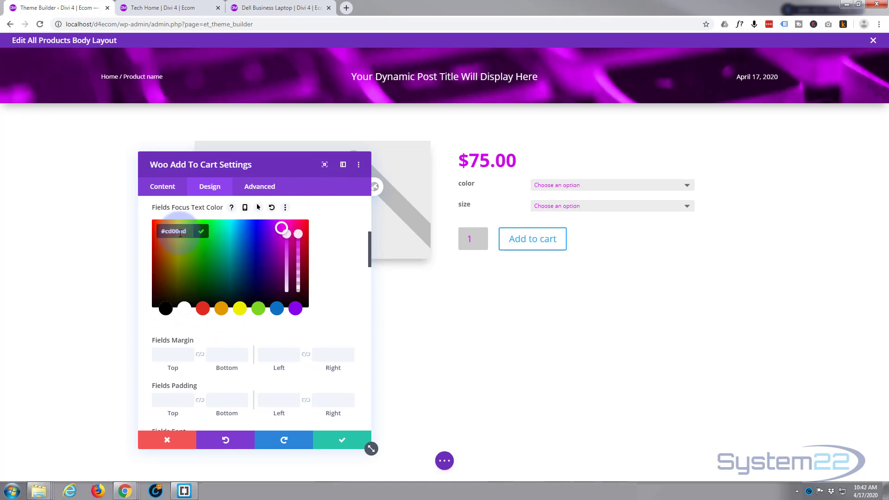
{"action": "left_click", "coordinate": [343, 322]}
Enable custom styles for the add to cart button and set its background color to #cd00ed
{"action": "scroll", "coordinate": [304, 328], "scroll_direction": "down", "scroll_amount": 6}
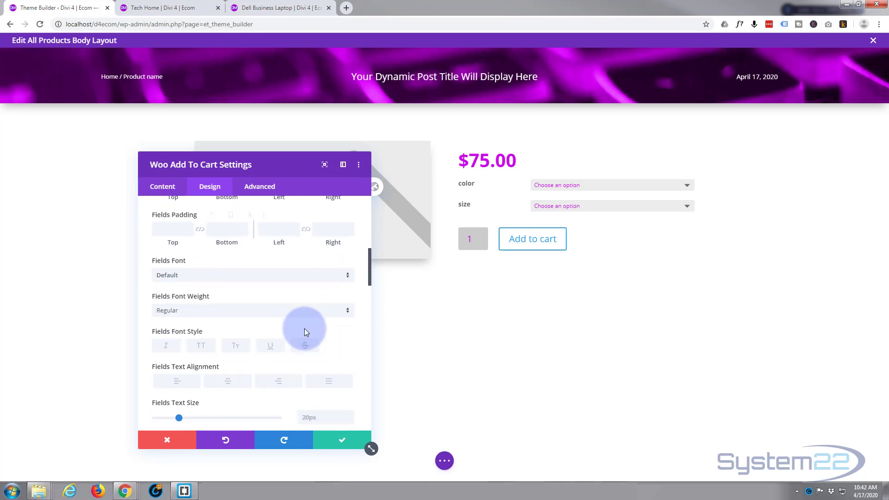
{"action": "scroll", "coordinate": [304, 329], "scroll_direction": "down", "scroll_amount": 5}
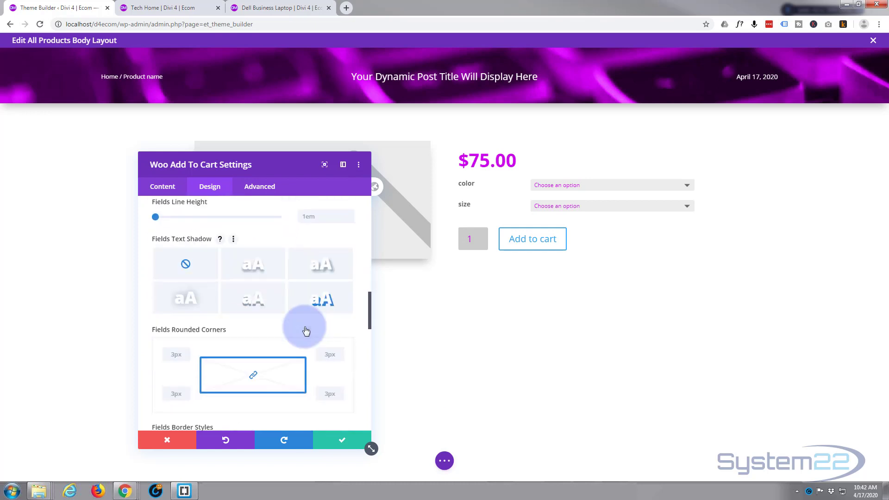
{"action": "scroll", "coordinate": [305, 328], "scroll_direction": "down", "scroll_amount": 8}
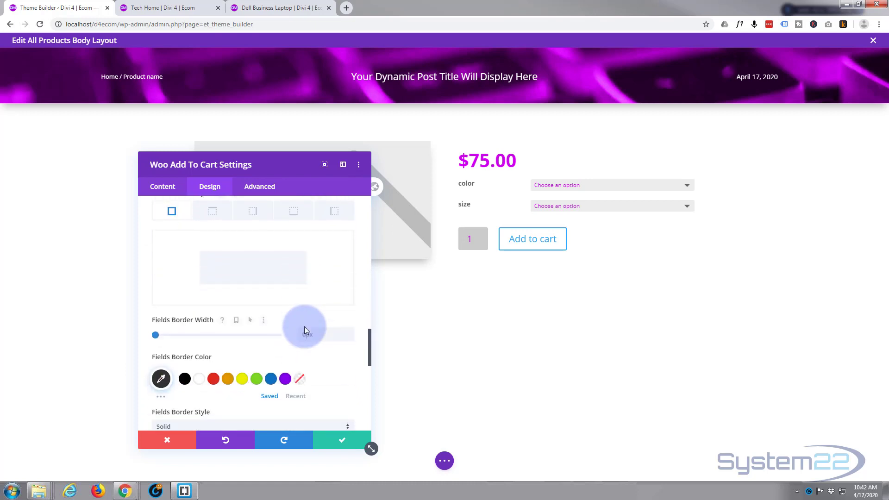
{"action": "scroll", "coordinate": [305, 327], "scroll_direction": "down", "scroll_amount": 2}
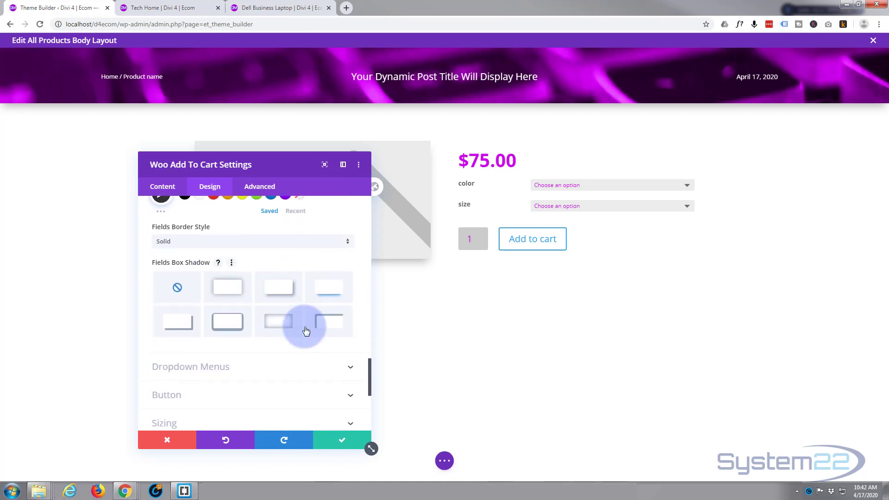
{"action": "scroll", "coordinate": [306, 329], "scroll_direction": "down", "scroll_amount": 4}
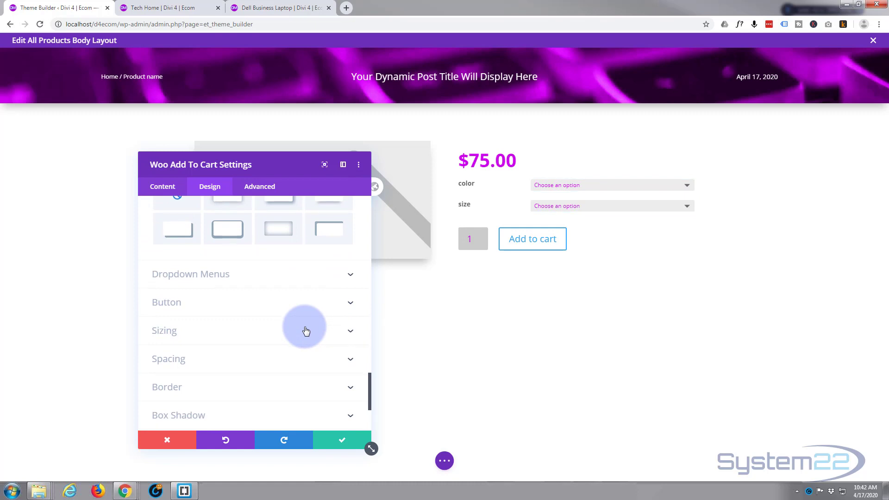
{"action": "left_click", "coordinate": [262, 301]}
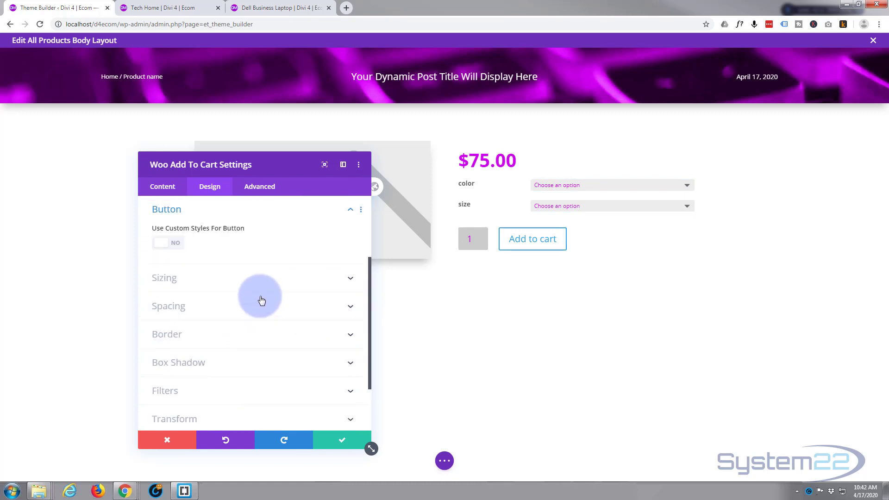
{"action": "left_click", "coordinate": [167, 246]}
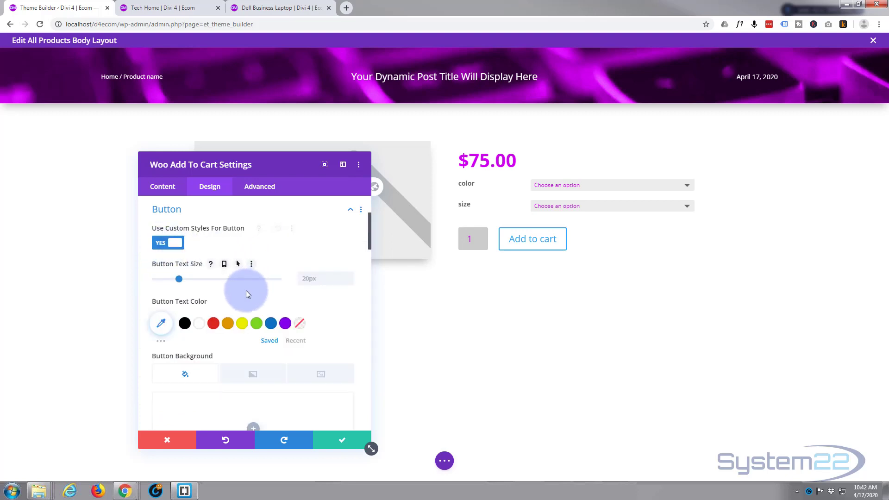
{"action": "scroll", "coordinate": [239, 293], "scroll_direction": "down", "scroll_amount": 2}
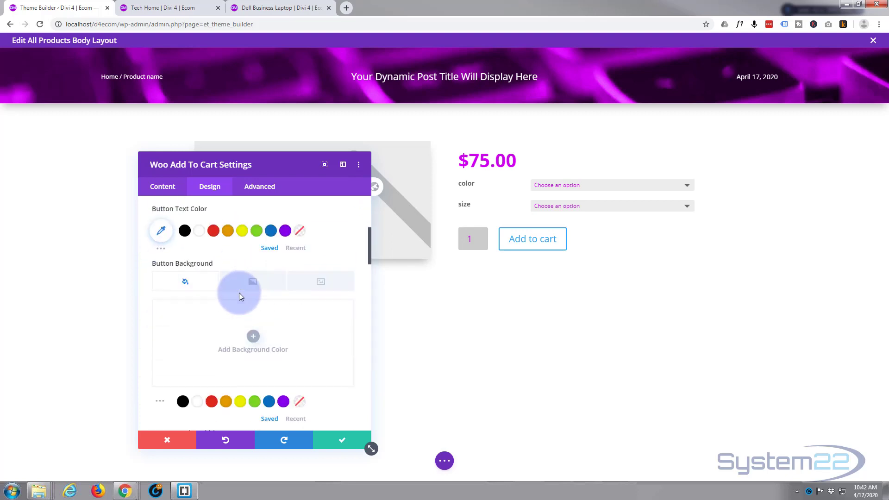
{"action": "left_click", "coordinate": [253, 337]}
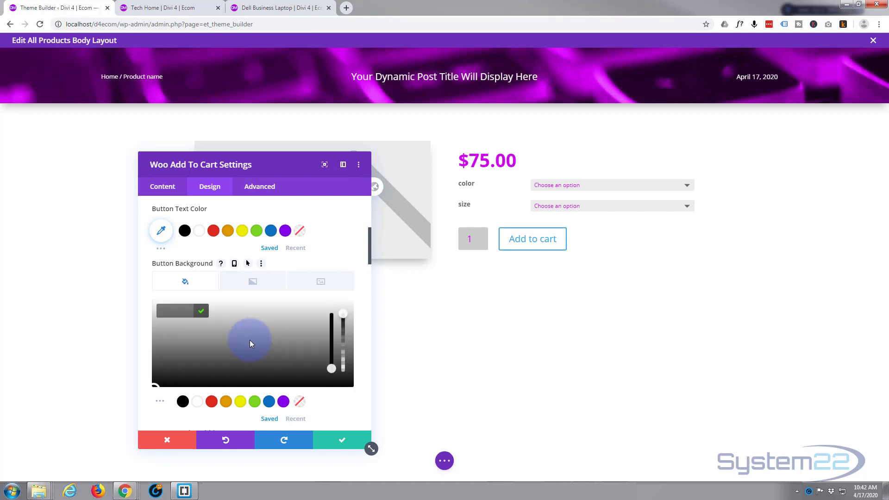
{"action": "type", "text": "#cd00ed"}
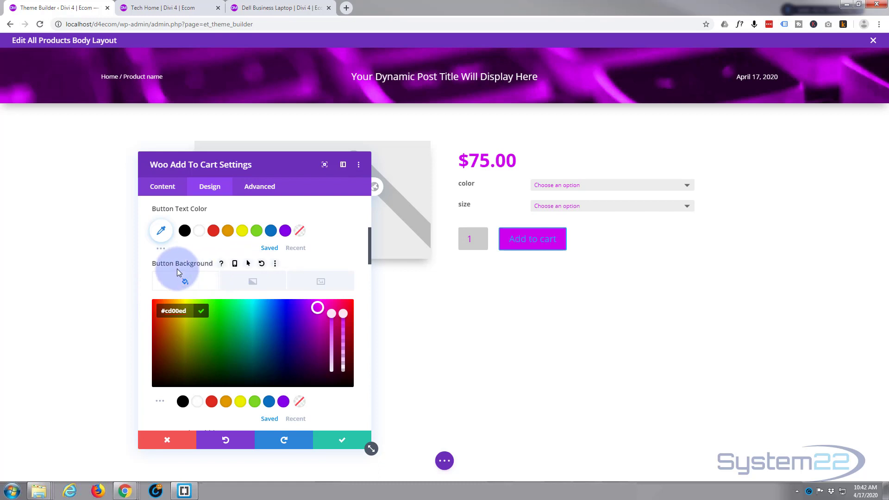
Give the button a purple hover background from the saved colors and set its text color to white
{"action": "left_click", "coordinate": [247, 264]}
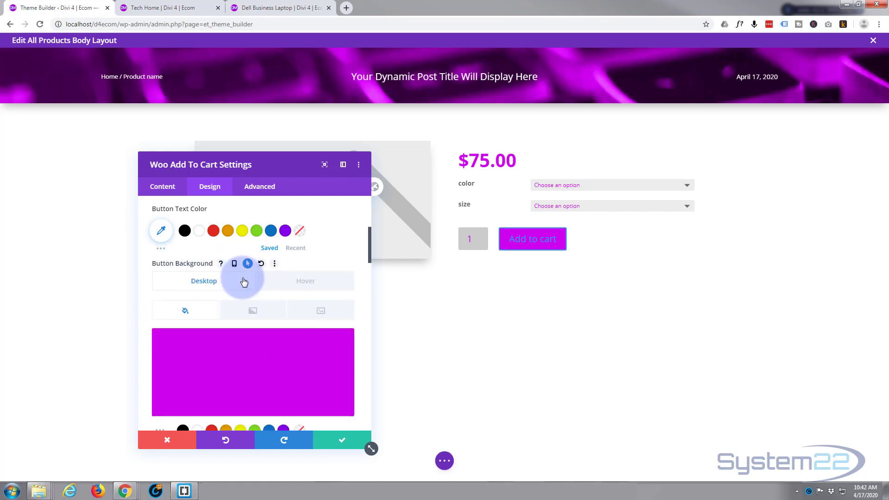
{"action": "left_click", "coordinate": [304, 282]}
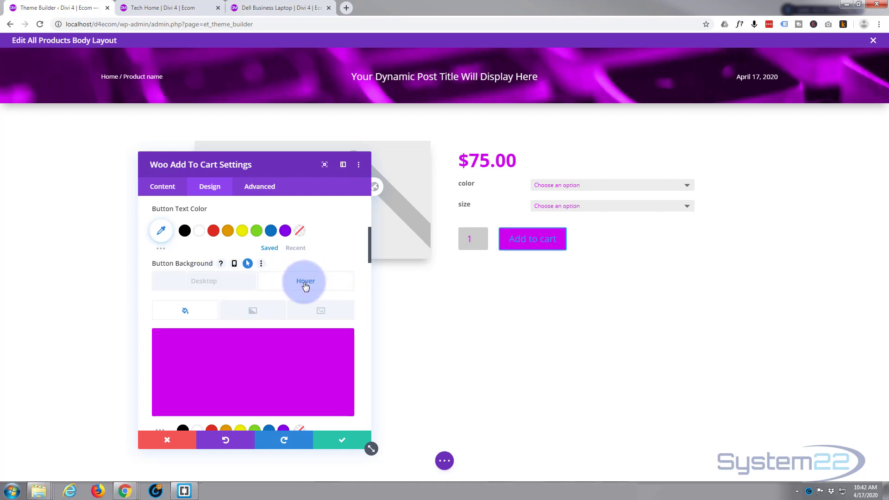
{"action": "scroll", "coordinate": [301, 306], "scroll_direction": "down", "scroll_amount": 2}
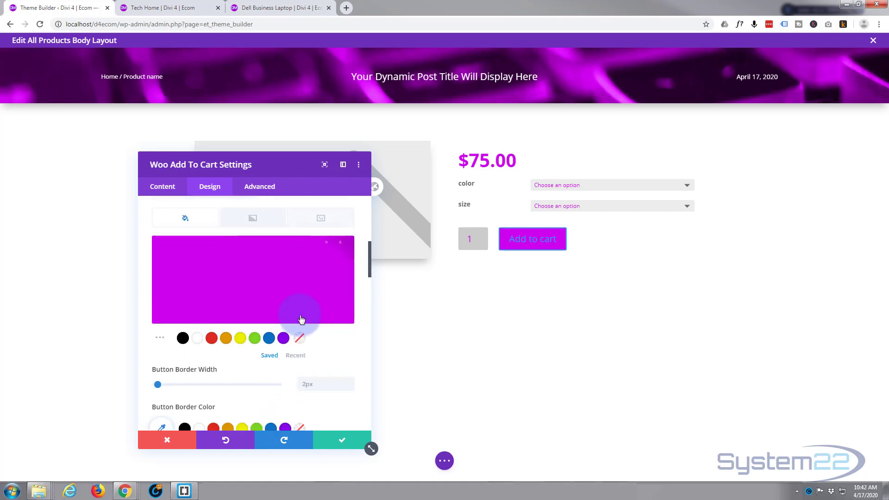
{"action": "left_click", "coordinate": [284, 338]}
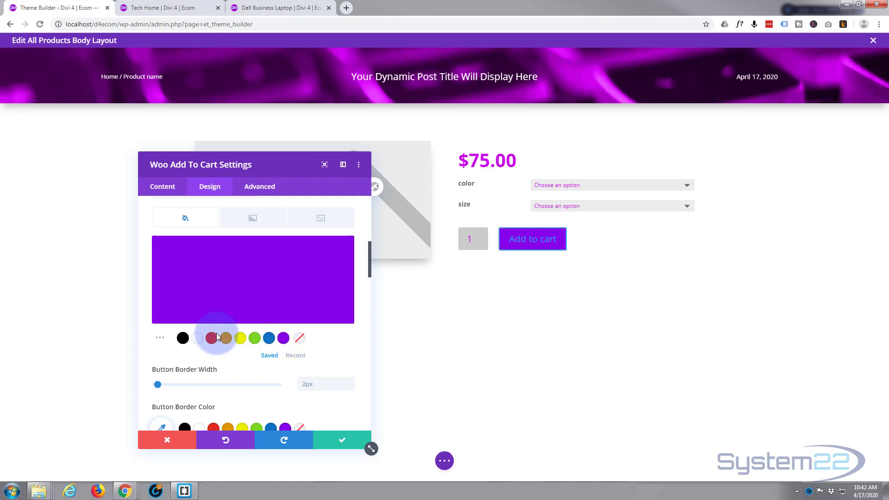
{"action": "scroll", "coordinate": [216, 326], "scroll_direction": "up", "scroll_amount": 2}
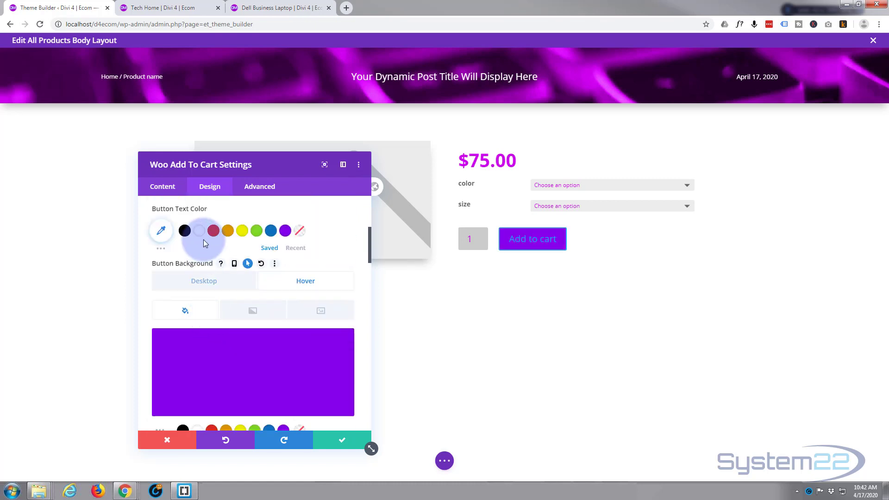
{"action": "left_click", "coordinate": [200, 230]}
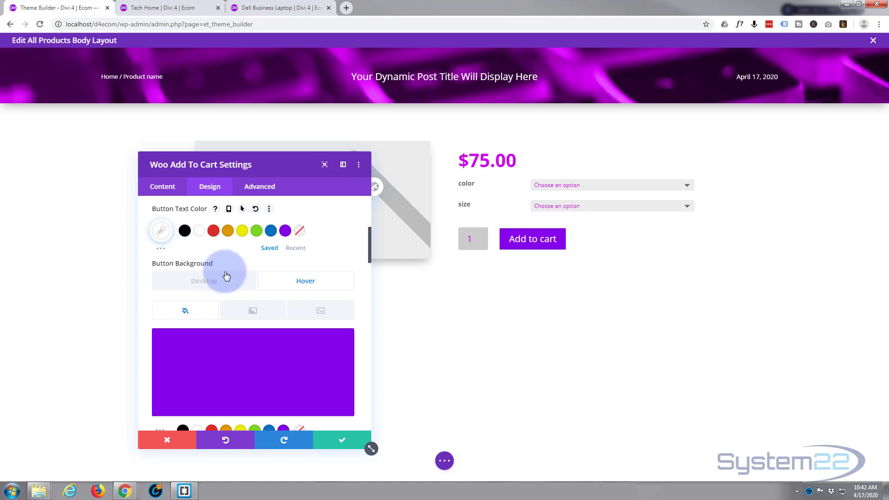
Set the button border color to #cd00ed and its hover border color to purple #8300e9
{"action": "scroll", "coordinate": [226, 274], "scroll_direction": "down", "scroll_amount": 2}
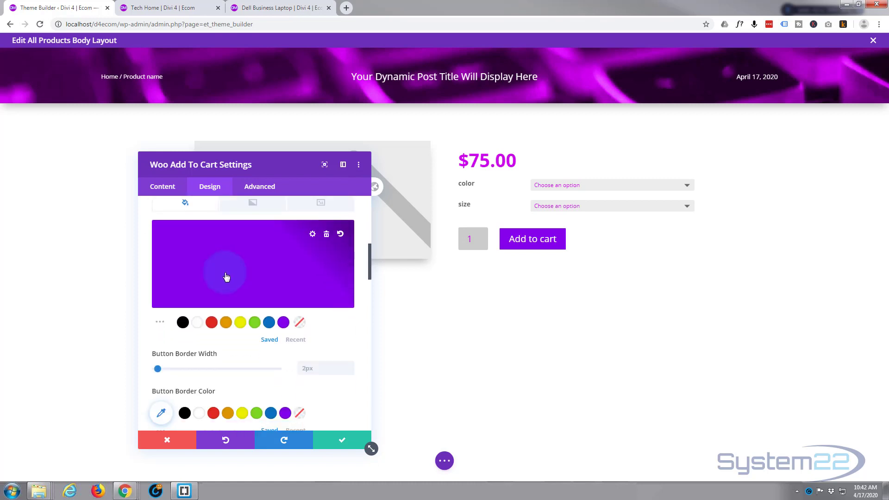
{"action": "scroll", "coordinate": [227, 276], "scroll_direction": "down", "scroll_amount": 2}
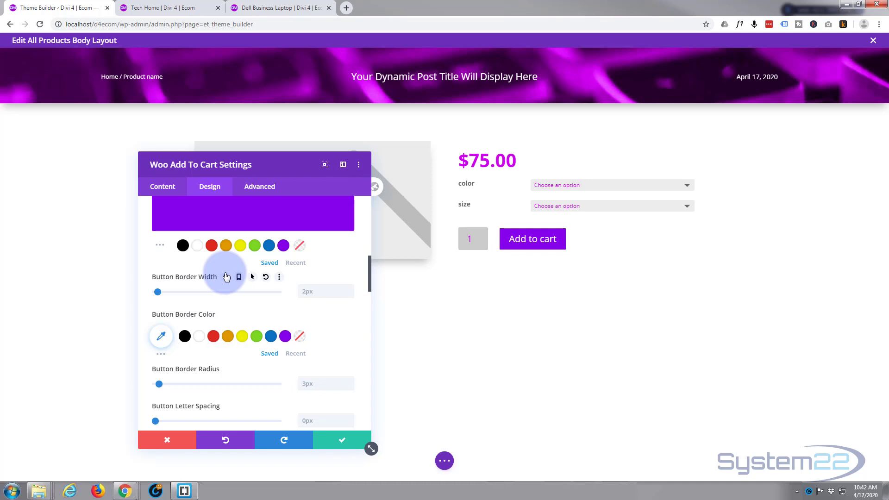
{"action": "scroll", "coordinate": [227, 276], "scroll_direction": "down", "scroll_amount": 1}
{"action": "left_click", "coordinate": [161, 289]}
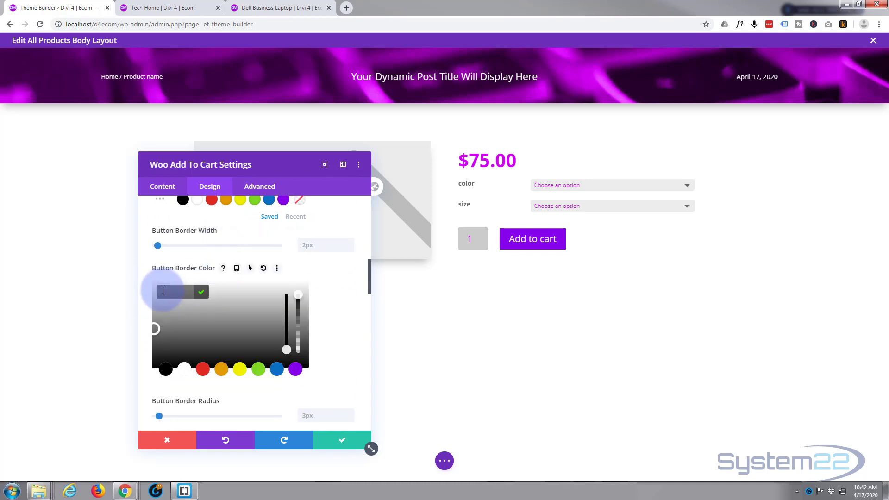
{"action": "left_click", "coordinate": [170, 291]}
{"action": "type", "text": "#cd00ed"}
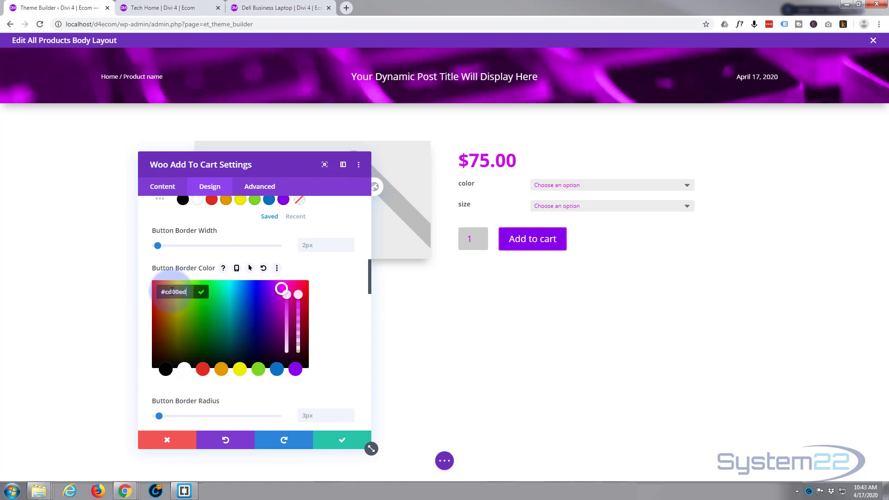
{"action": "left_click", "coordinate": [250, 268]}
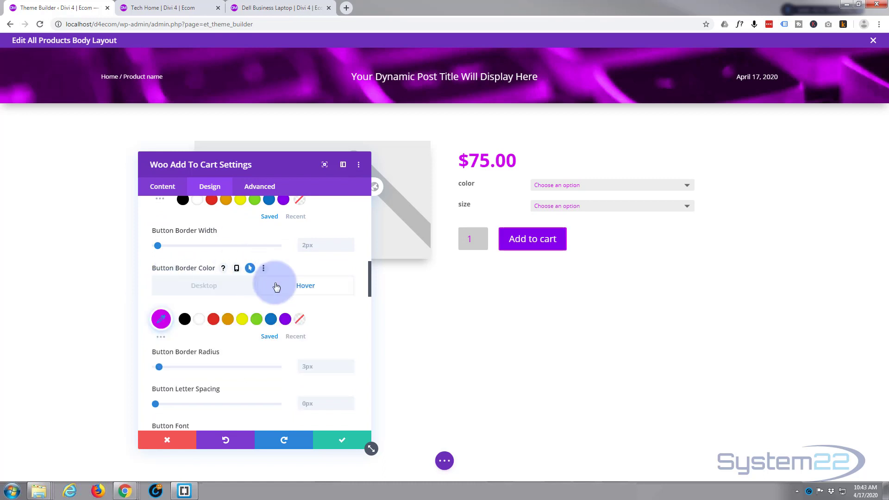
{"action": "left_click", "coordinate": [285, 320]}
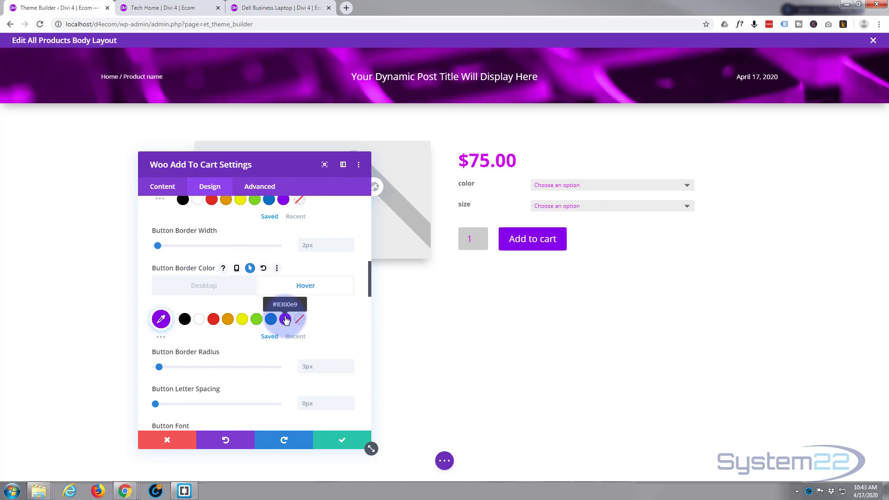
Turn off the button icon and apply the text shadow preset with 0.1em vertical length and 0.1em blur to the button
{"action": "scroll", "coordinate": [285, 320], "scroll_direction": "down", "scroll_amount": 6}
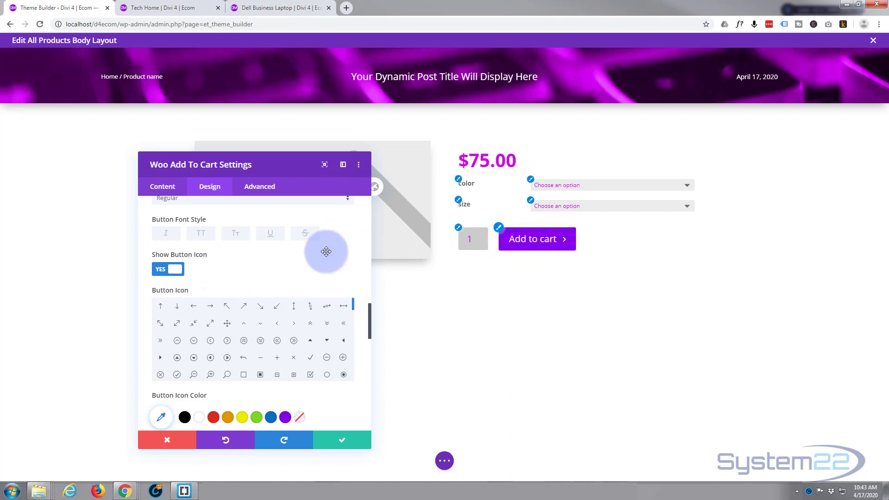
{"action": "left_click", "coordinate": [163, 270]}
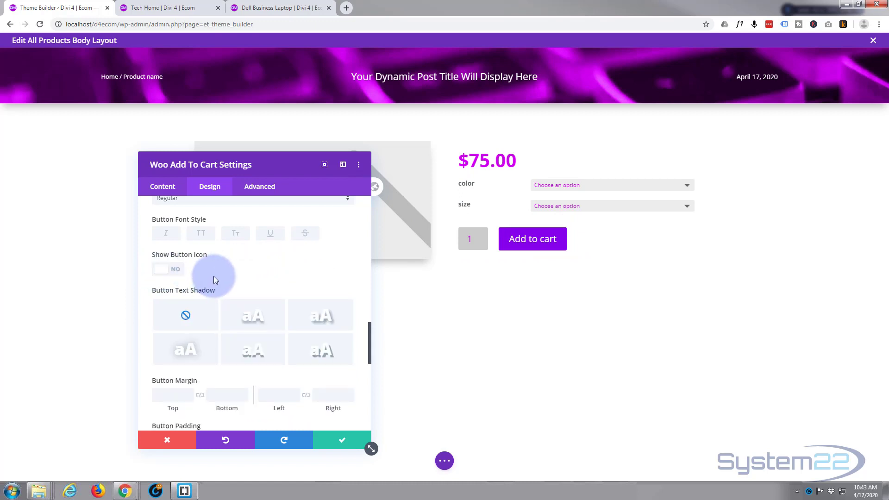
{"action": "scroll", "coordinate": [213, 276], "scroll_direction": "down", "scroll_amount": 1}
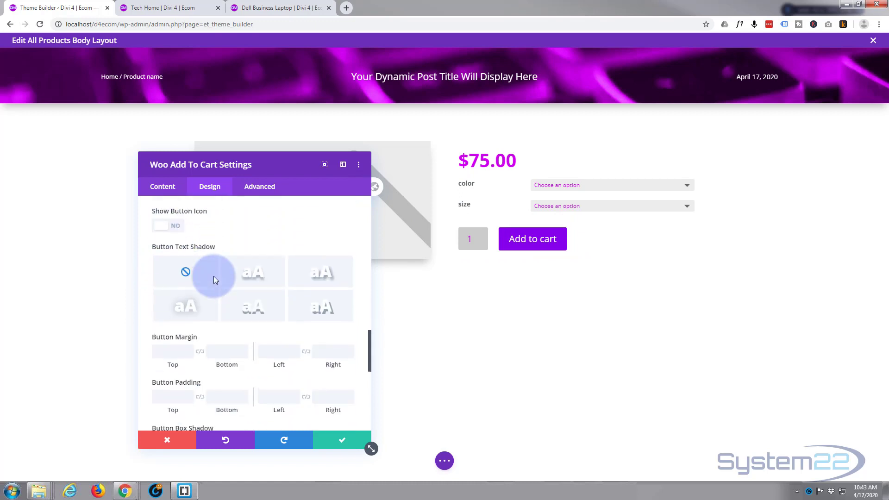
{"action": "left_click", "coordinate": [264, 272]}
{"action": "scroll", "coordinate": [263, 272], "scroll_direction": "down", "scroll_amount": 5}
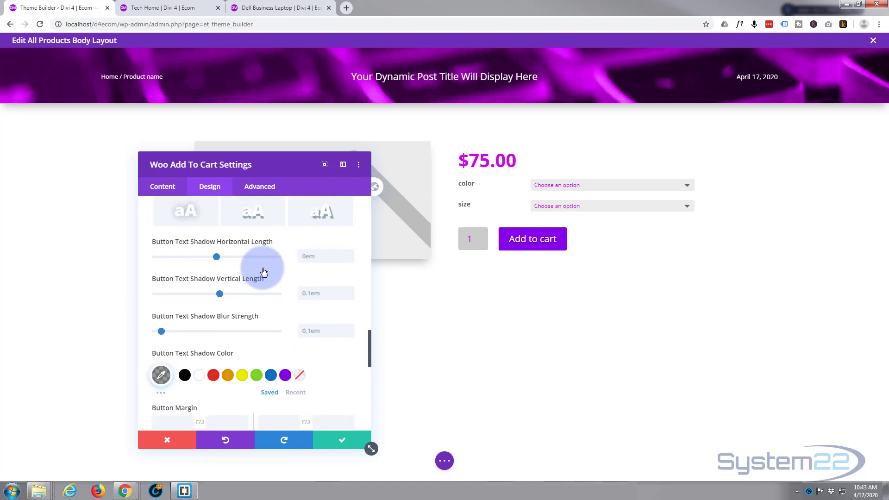
Apply the button box shadow preset with 12px vertical position and 18px blur, and save the Woo Add To Cart settings
{"action": "scroll", "coordinate": [262, 268], "scroll_direction": "down", "scroll_amount": 2}
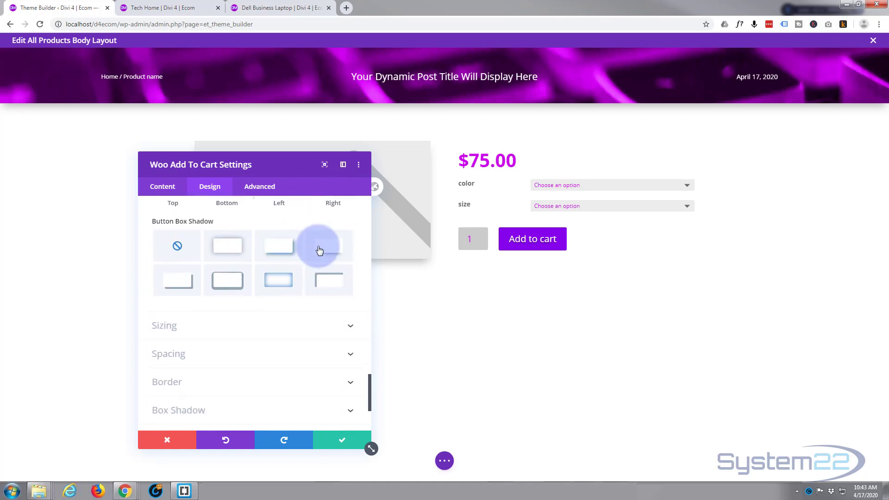
{"action": "left_click", "coordinate": [329, 250]}
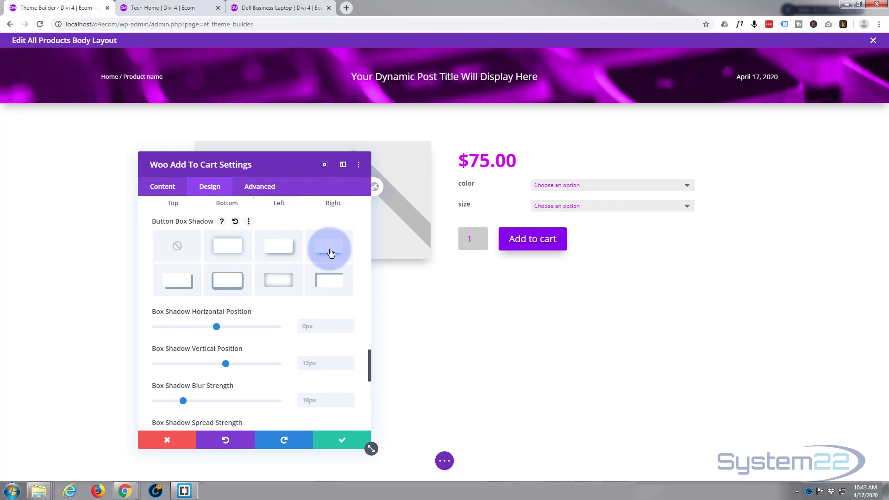
{"action": "left_click", "coordinate": [336, 445]}
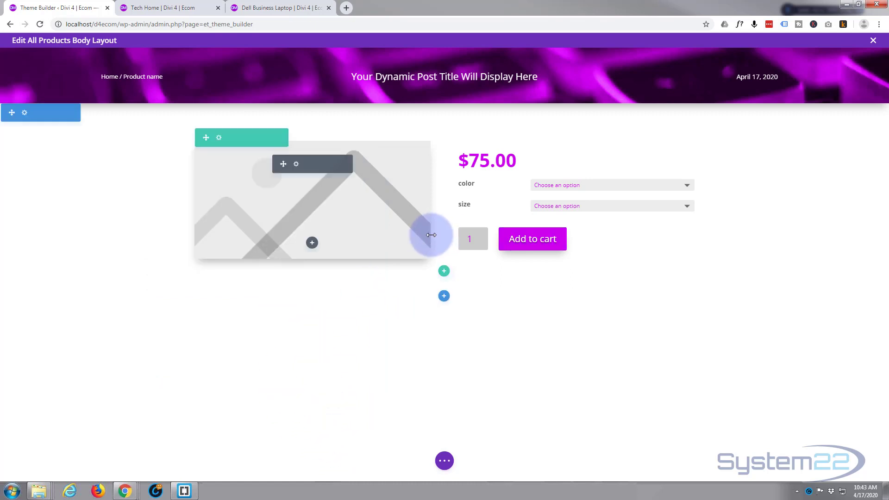
Insert a single-column row below the product row and add a Woo Description module to it
{"action": "left_click", "coordinate": [445, 272]}
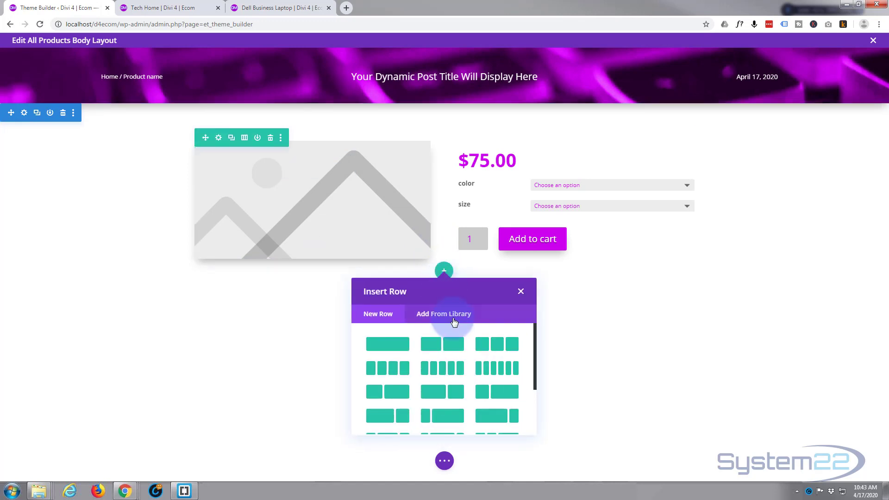
{"action": "left_click", "coordinate": [388, 346]}
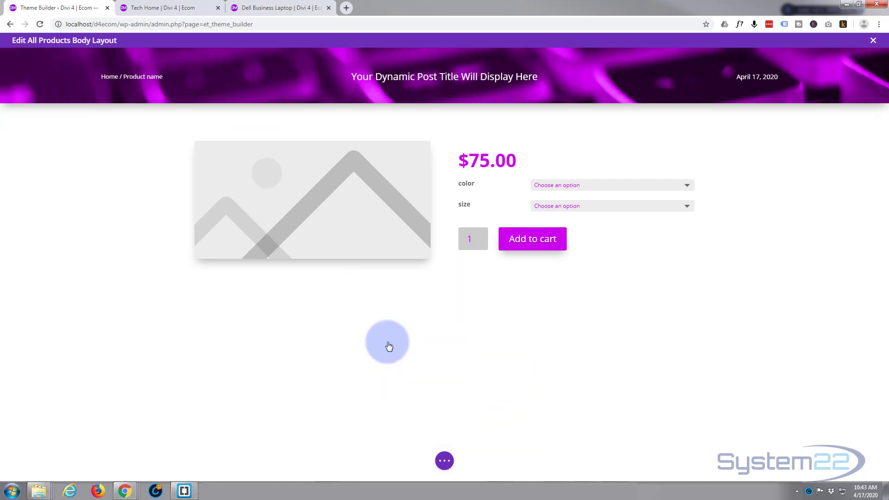
{"action": "scroll", "coordinate": [446, 201], "scroll_direction": "down", "scroll_amount": 6}
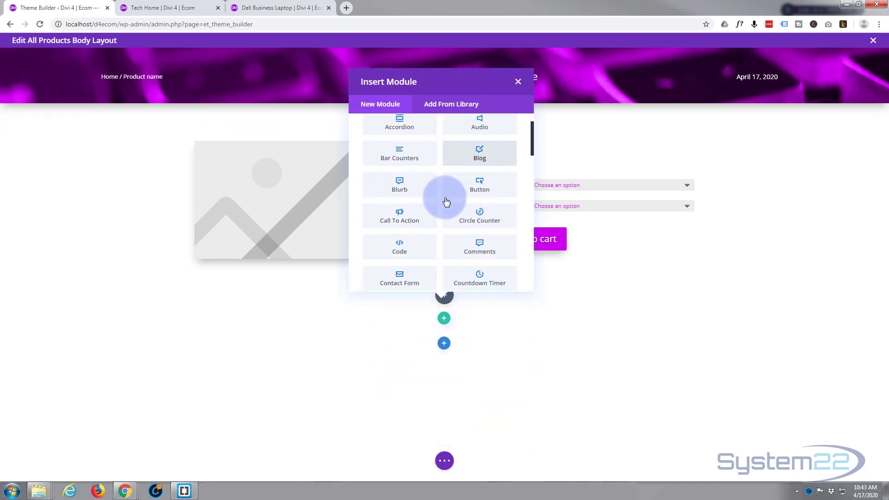
{"action": "scroll", "coordinate": [446, 201], "scroll_direction": "down", "scroll_amount": 5}
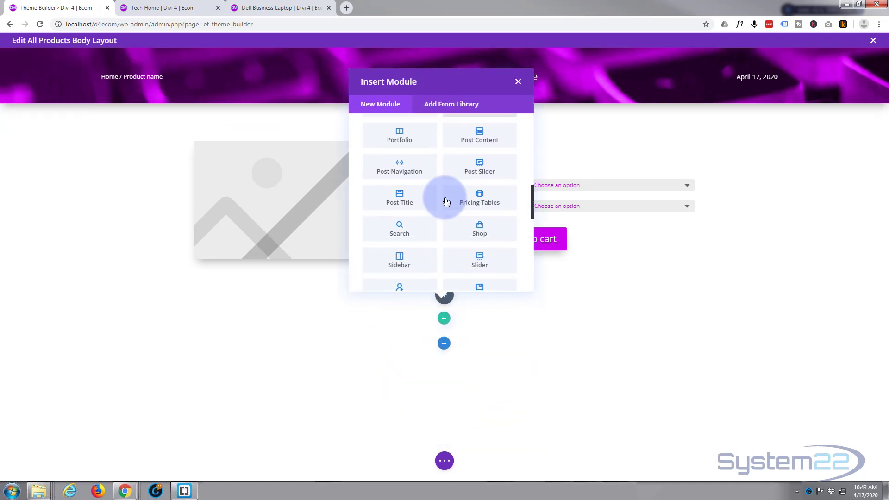
{"action": "scroll", "coordinate": [447, 201], "scroll_direction": "down", "scroll_amount": 5}
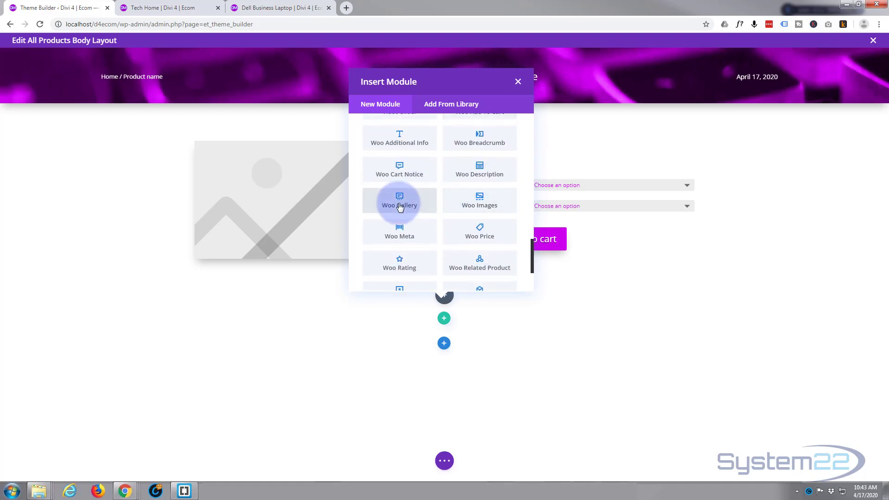
{"action": "left_click", "coordinate": [472, 170]}
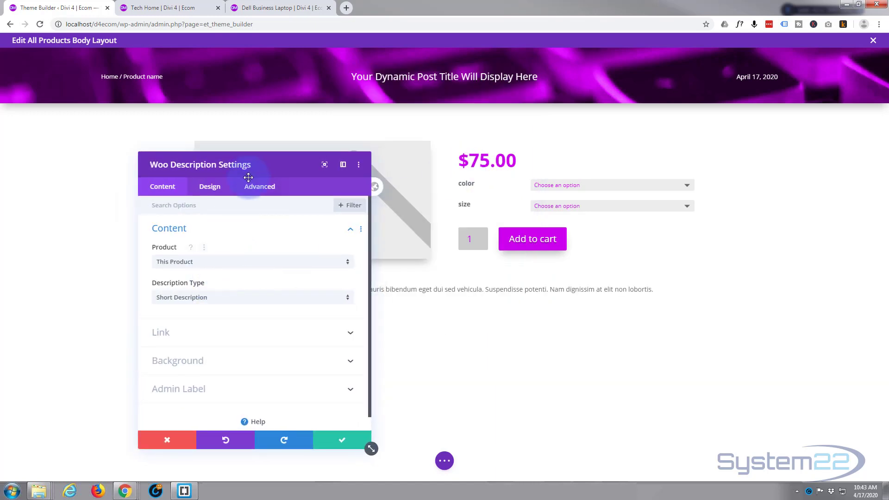
Set the Woo Description heading text color to #cd00ed and save the module settings
{"action": "left_click_drag", "start_coordinate": [290, 166], "coordinate": [176, 160]}
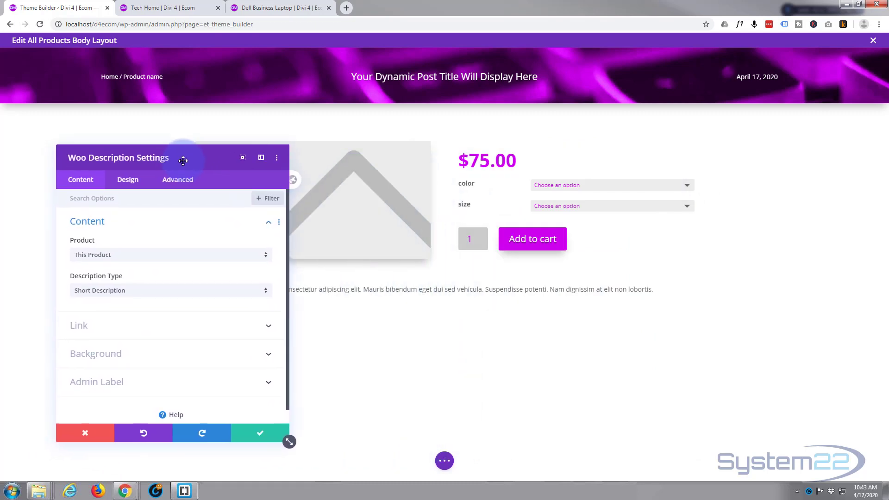
{"action": "left_click", "coordinate": [133, 187]}
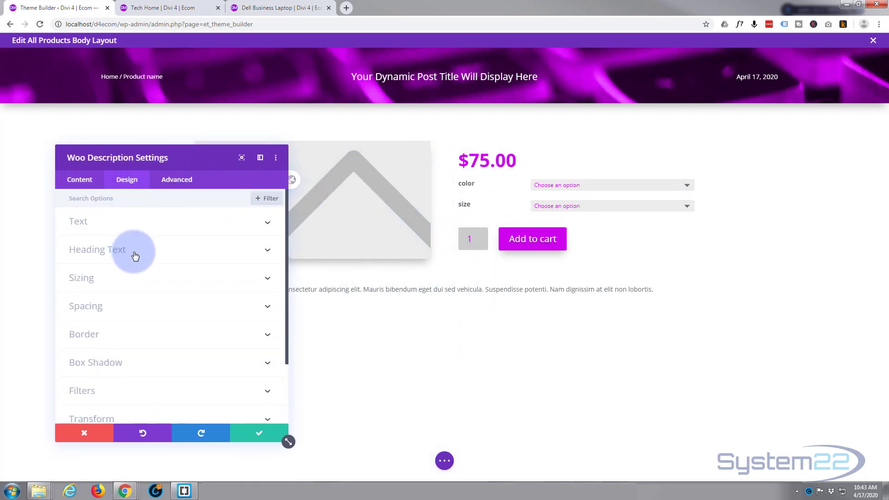
{"action": "left_click", "coordinate": [135, 253]}
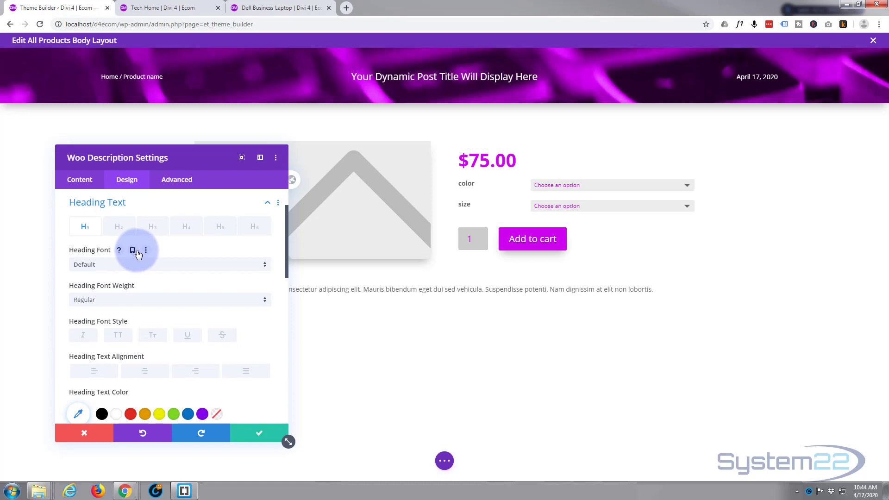
{"action": "scroll", "coordinate": [138, 254], "scroll_direction": "down", "scroll_amount": 2}
{"action": "left_click", "coordinate": [79, 320]}
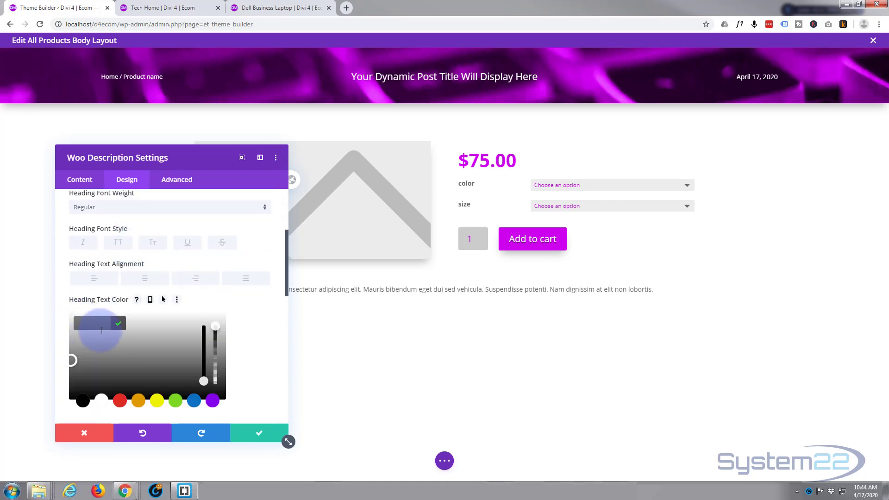
{"action": "left_click", "coordinate": [95, 320]}
{"action": "type", "text": "#cd00ed"}
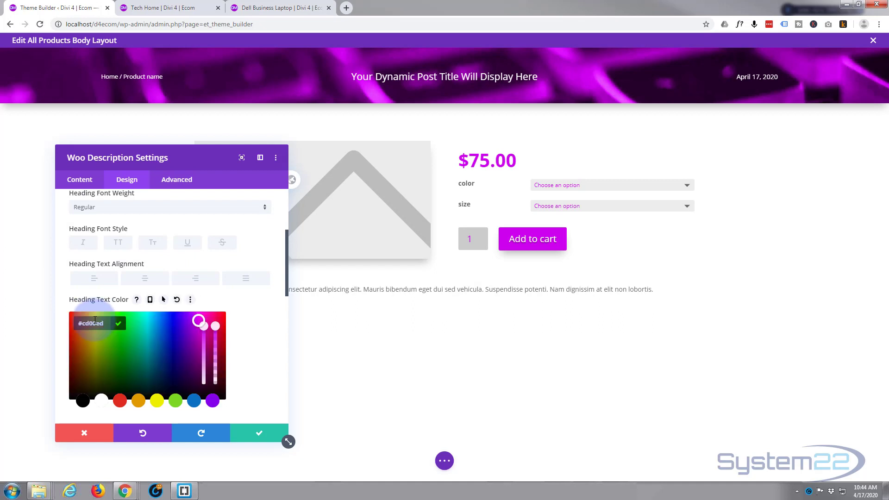
{"action": "left_click", "coordinate": [248, 398]}
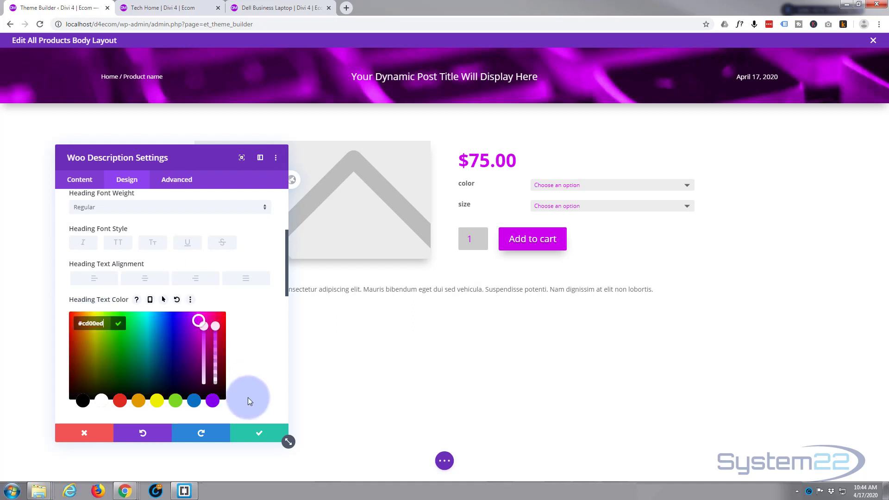
{"action": "left_click", "coordinate": [257, 433]}
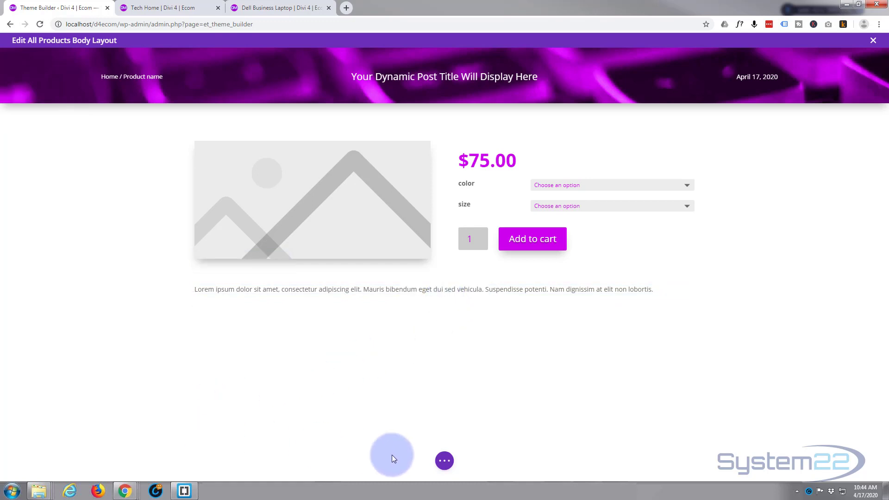
Using wireframe view, add a Woo Related Product module beneath the Woo Description module, then return to desktop view
{"action": "left_click", "coordinate": [443, 460]}
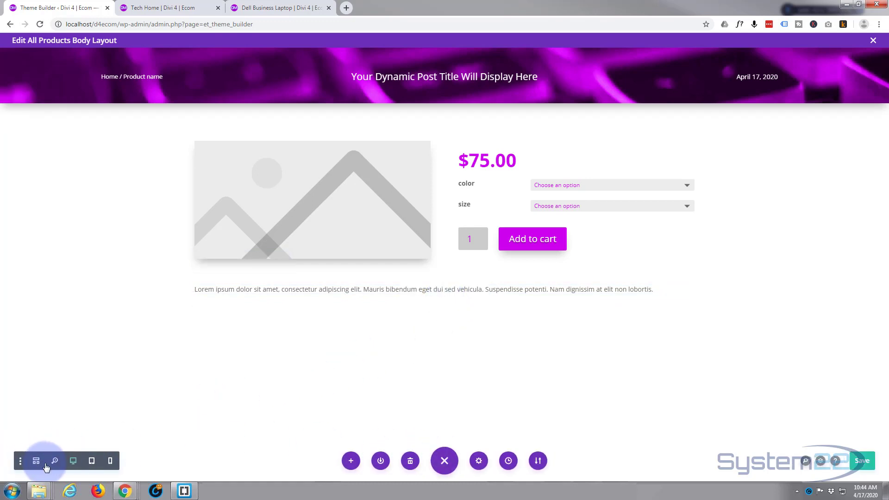
{"action": "left_click", "coordinate": [36, 460]}
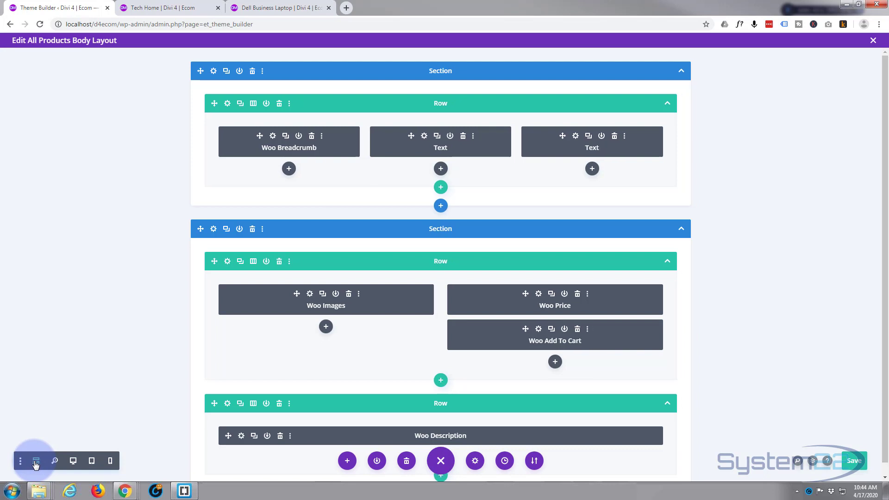
{"action": "scroll", "coordinate": [199, 357], "scroll_direction": "down", "scroll_amount": 1}
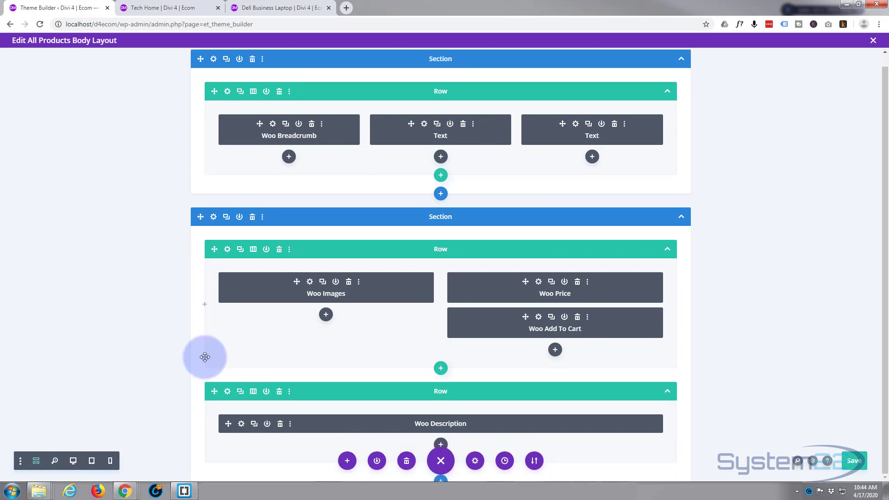
{"action": "left_click", "coordinate": [441, 445]}
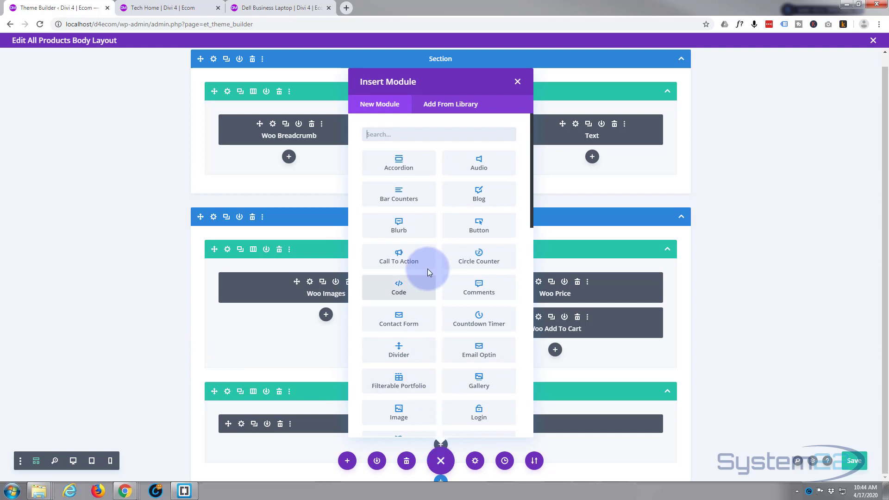
{"action": "scroll", "coordinate": [429, 264], "scroll_direction": "down", "scroll_amount": 9}
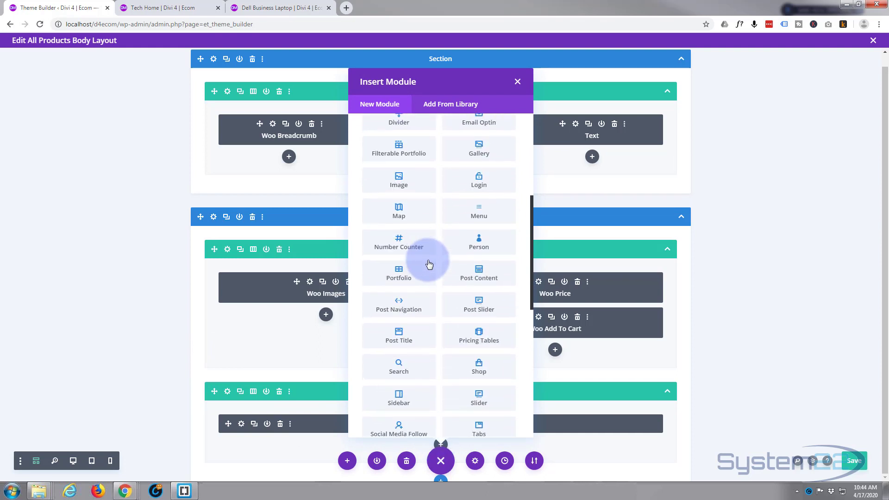
{"action": "scroll", "coordinate": [429, 264], "scroll_direction": "down", "scroll_amount": 5}
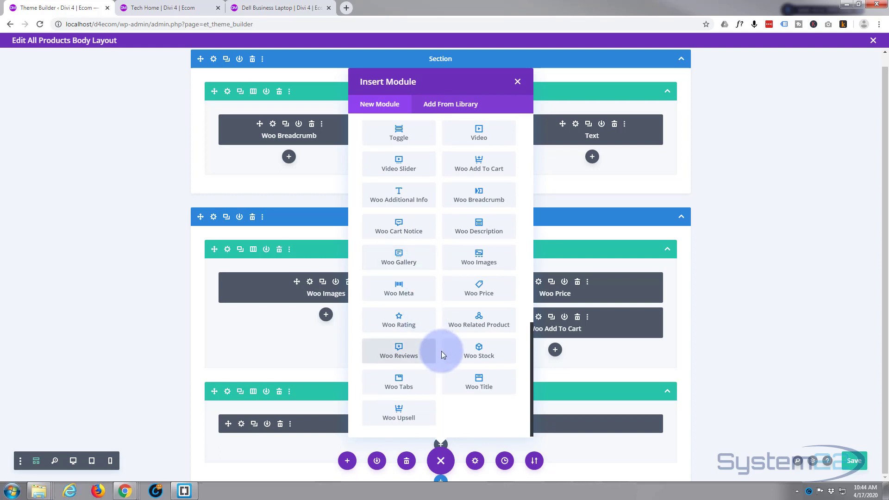
{"action": "left_click", "coordinate": [472, 319]}
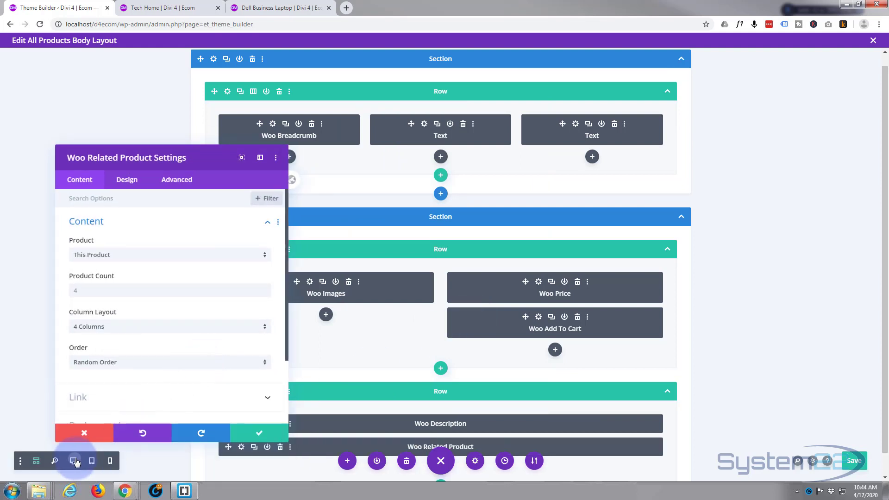
{"action": "left_click", "coordinate": [74, 461]}
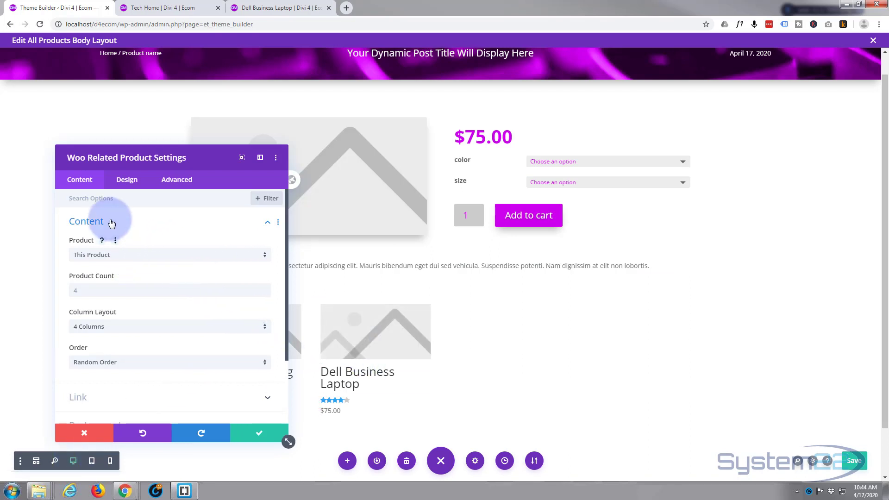
Set the related products' star rating color to #cd00ed and the star size to 20px
{"action": "left_click", "coordinate": [129, 181]}
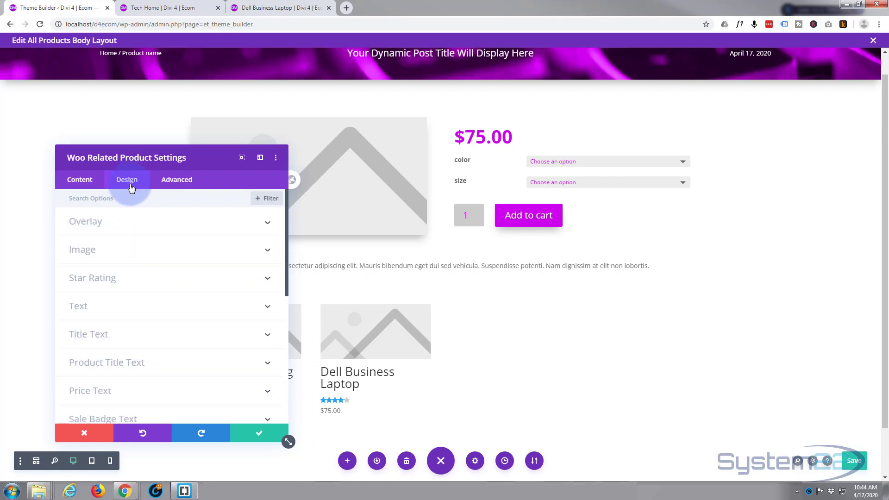
{"action": "left_click_drag", "start_coordinate": [201, 159], "coordinate": [653, 155]}
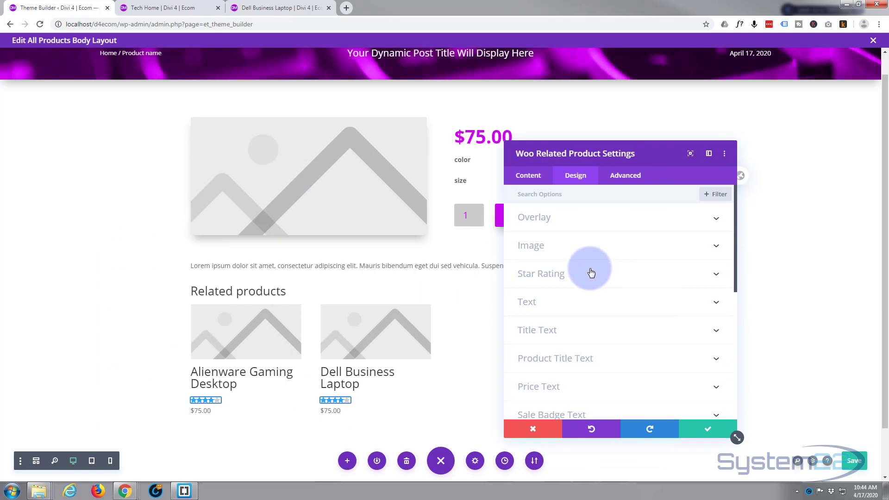
{"action": "left_click", "coordinate": [574, 277]}
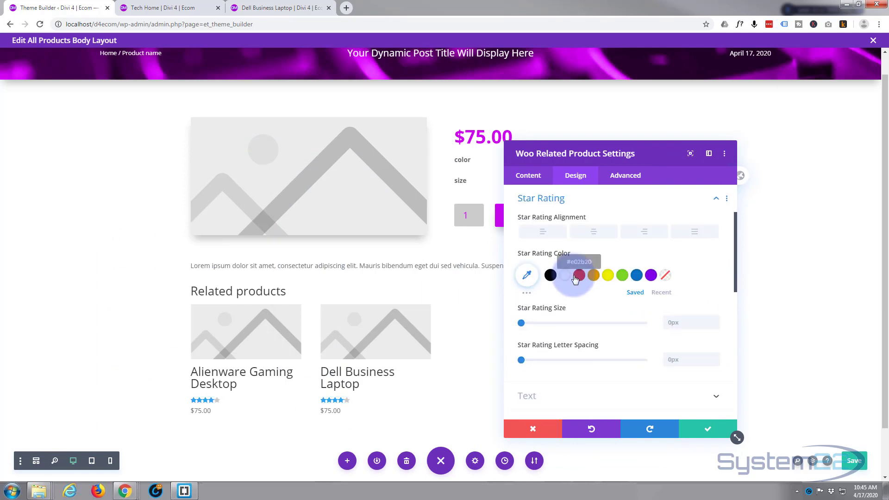
{"action": "left_click", "coordinate": [527, 276]}
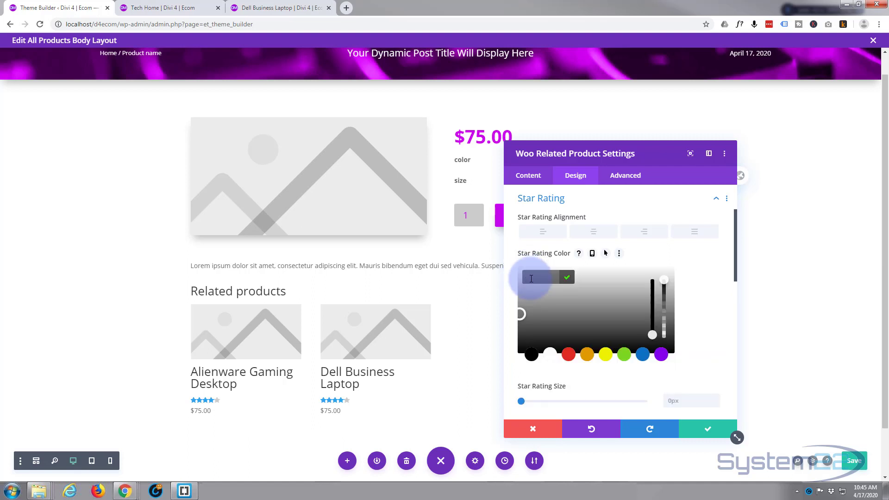
{"action": "type", "text": "#cd00ed"}
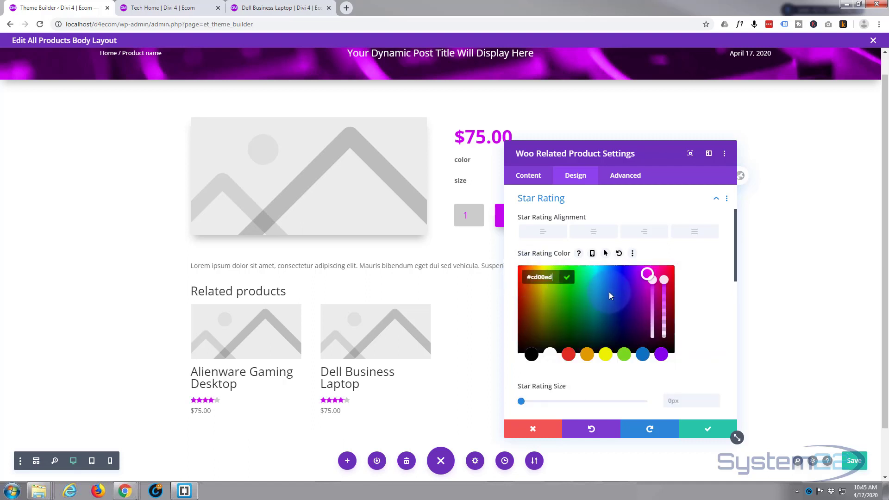
{"action": "scroll", "coordinate": [607, 293], "scroll_direction": "down", "scroll_amount": 1}
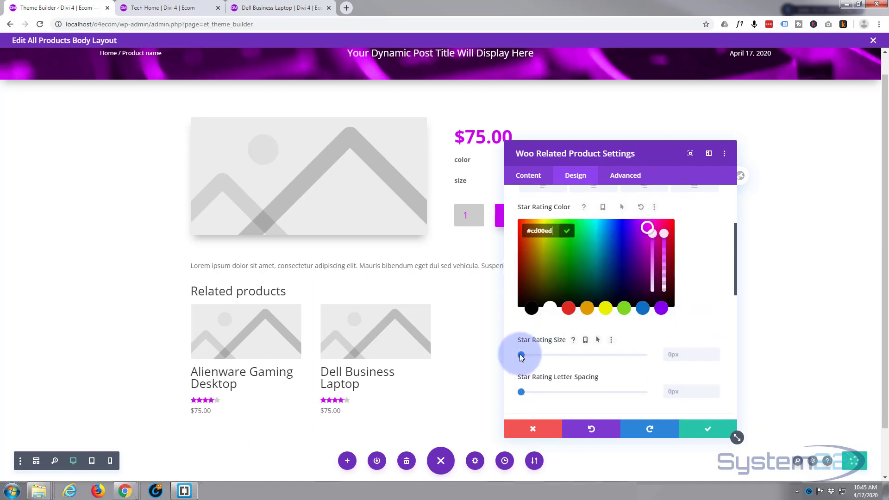
{"action": "left_click_drag", "start_coordinate": [526, 355], "coordinate": [547, 357]}
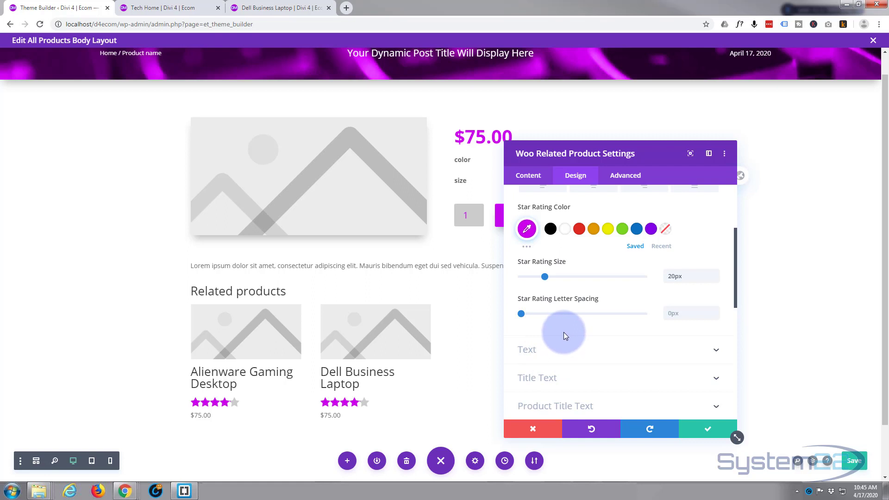
Set the related products' price text color to #cd00ed and the price text size to 20px
{"action": "scroll", "coordinate": [564, 333], "scroll_direction": "down", "scroll_amount": 2}
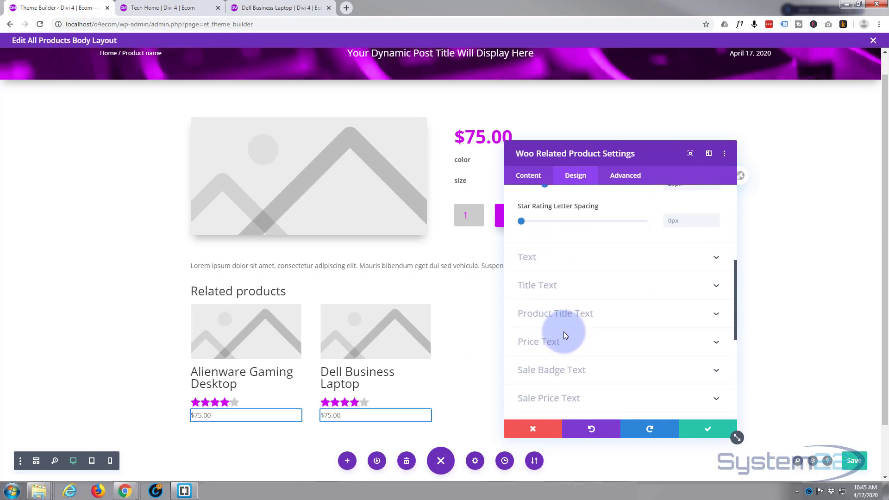
{"action": "left_click", "coordinate": [564, 342]}
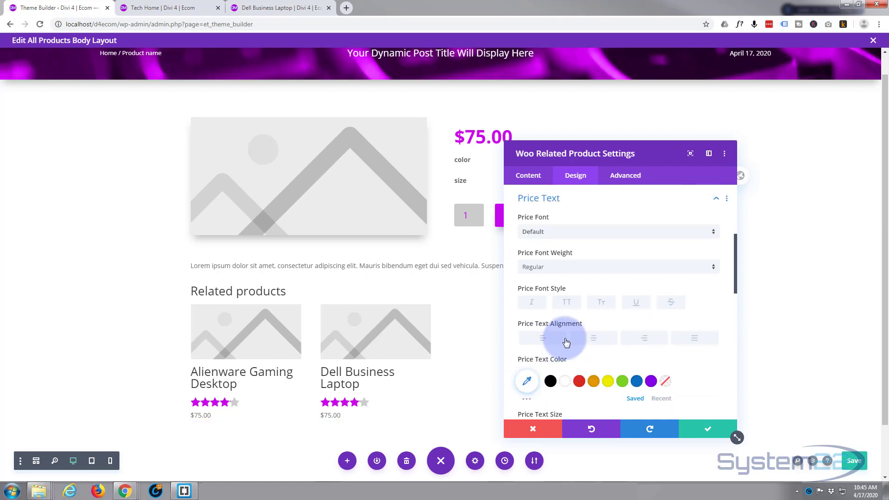
{"action": "left_click", "coordinate": [527, 379]}
{"action": "type", "text": "#cd00ed"}
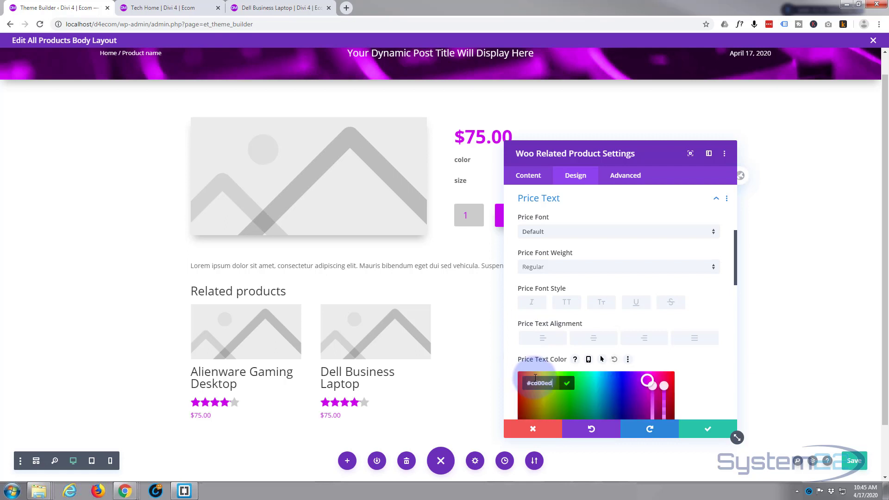
{"action": "scroll", "coordinate": [561, 349], "scroll_direction": "down", "scroll_amount": 4}
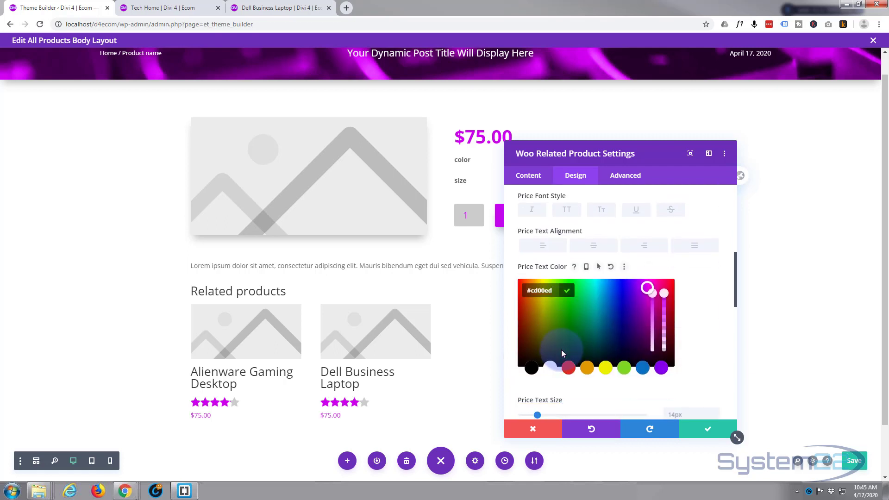
{"action": "left_click_drag", "start_coordinate": [539, 323], "coordinate": [545, 325]}
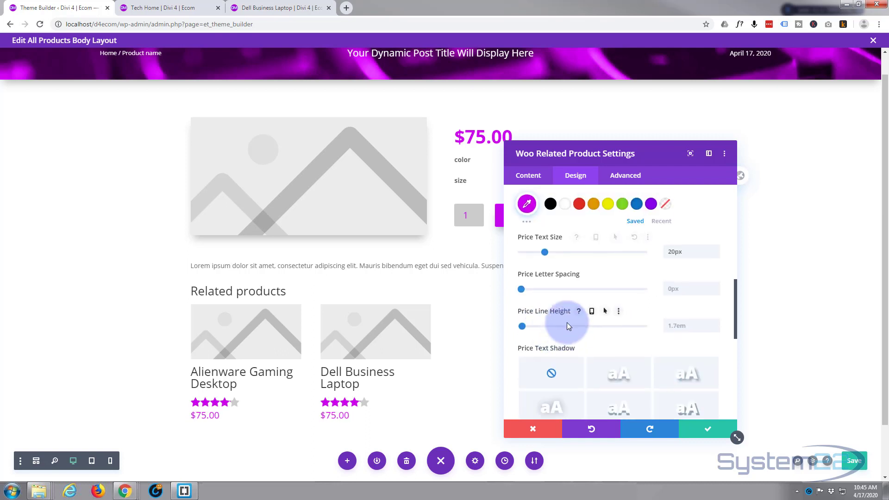
Set the related products' price font weight to Semi Bold
{"action": "scroll", "coordinate": [568, 326], "scroll_direction": "up", "scroll_amount": 3}
{"action": "left_click", "coordinate": [561, 220]}
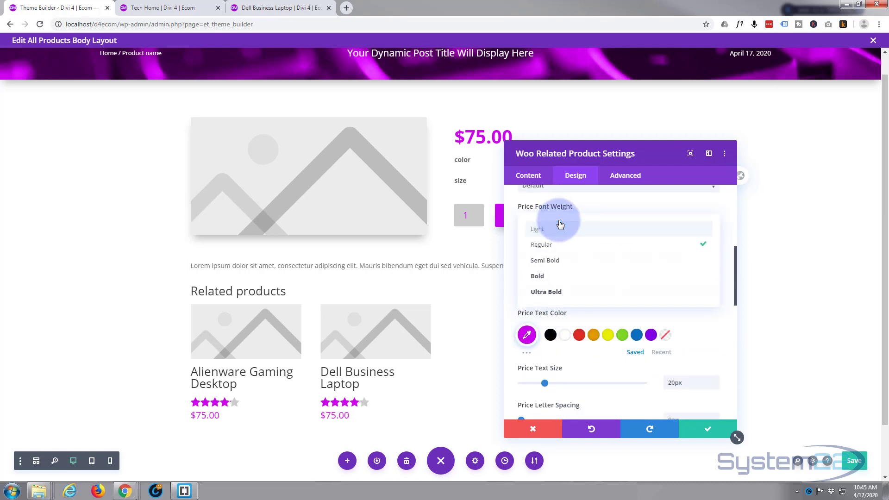
{"action": "left_click", "coordinate": [551, 260]}
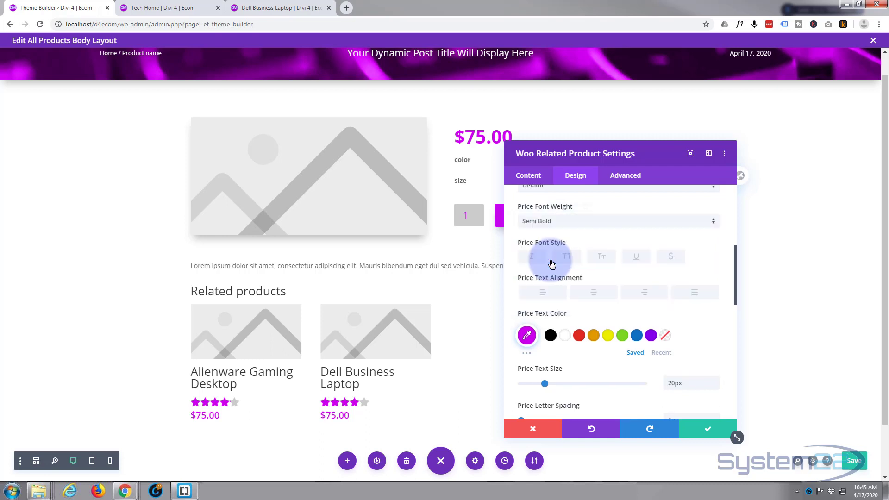
Apply the related product module's settings, then save the All Products body layout and the Theme Builder changes
{"action": "left_click", "coordinate": [694, 430]}
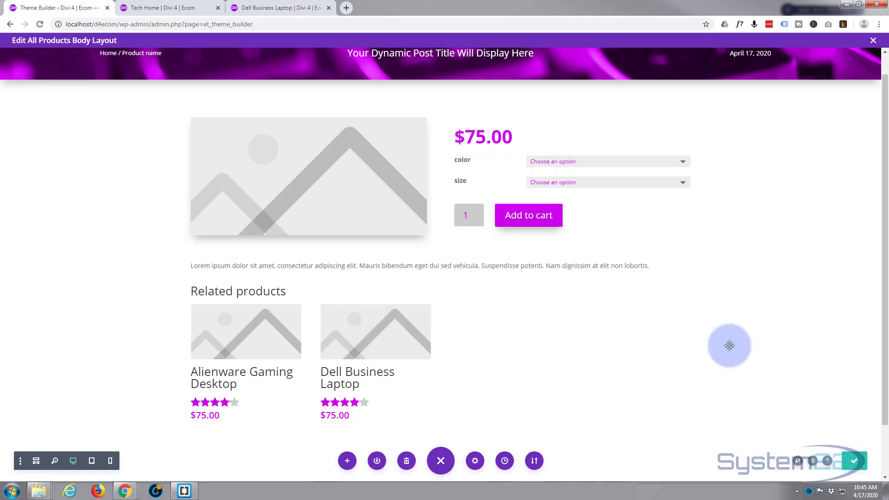
{"action": "left_click", "coordinate": [873, 43]}
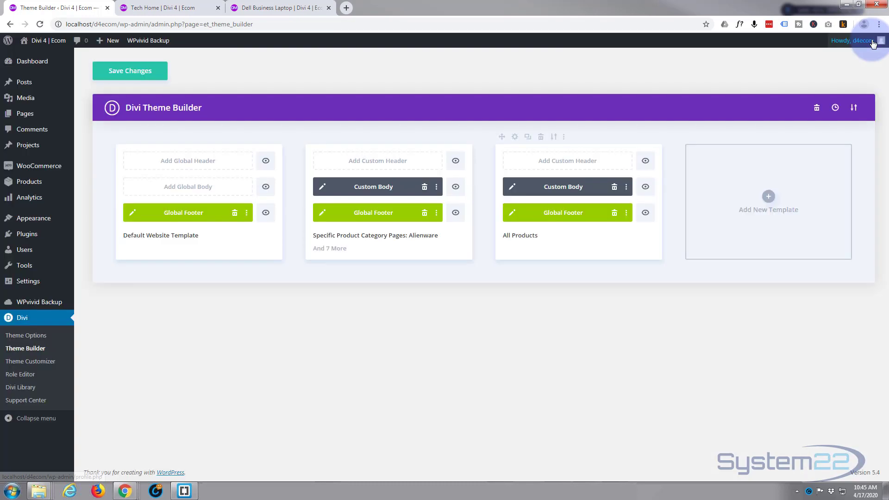
{"action": "left_click", "coordinate": [147, 71]}
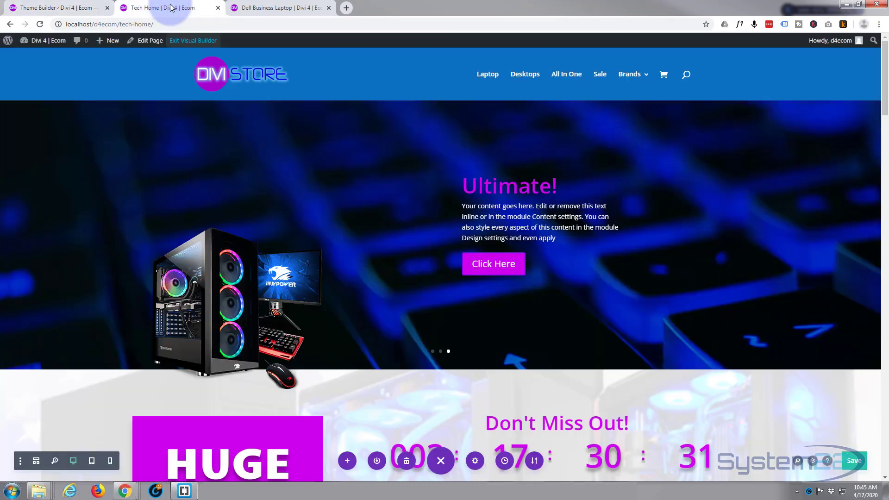
Switch to the Tech Home page, review its sections outside the builder, and reopen the page in the Visual Builder
{"action": "left_click", "coordinate": [170, 8]}
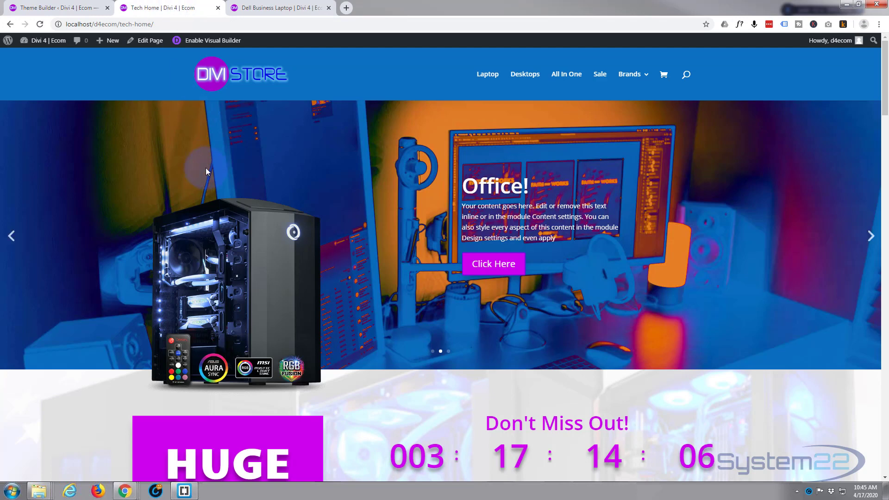
{"action": "scroll", "coordinate": [74, 160], "scroll_direction": "down", "scroll_amount": 4}
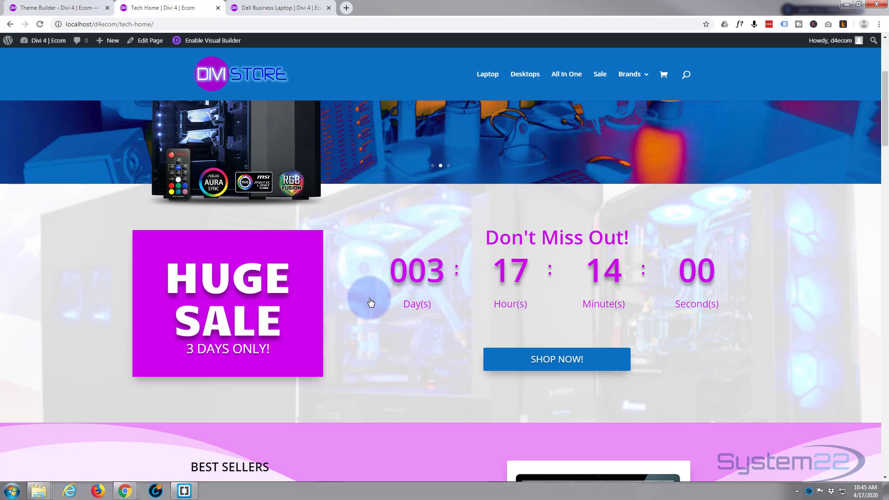
{"action": "scroll", "coordinate": [369, 302], "scroll_direction": "down", "scroll_amount": 6}
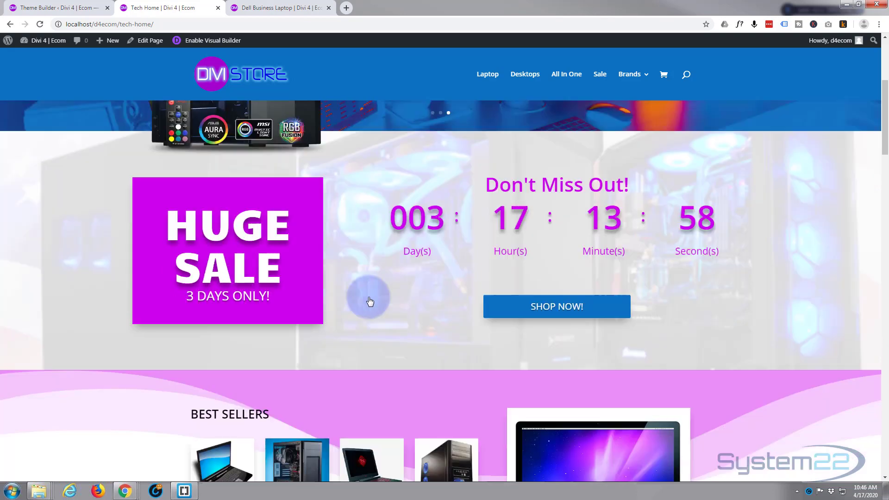
{"action": "scroll", "coordinate": [368, 297], "scroll_direction": "down", "scroll_amount": 12}
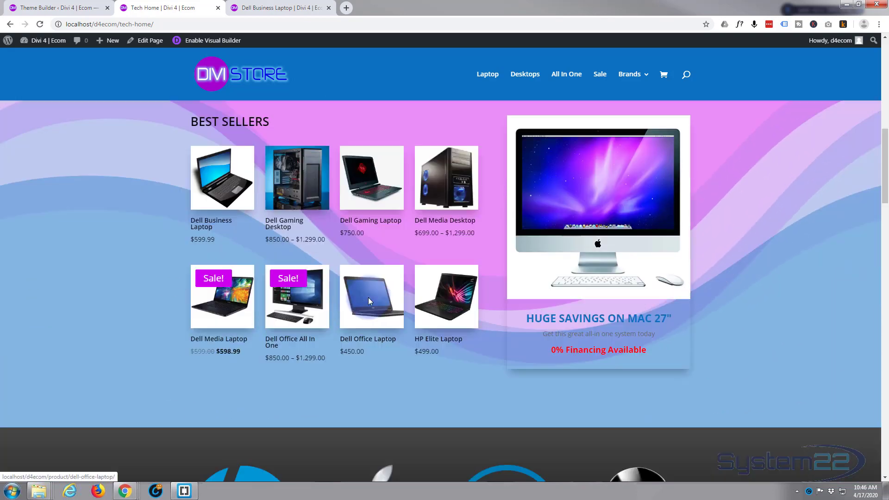
{"action": "scroll", "coordinate": [368, 298], "scroll_direction": "down", "scroll_amount": 9}
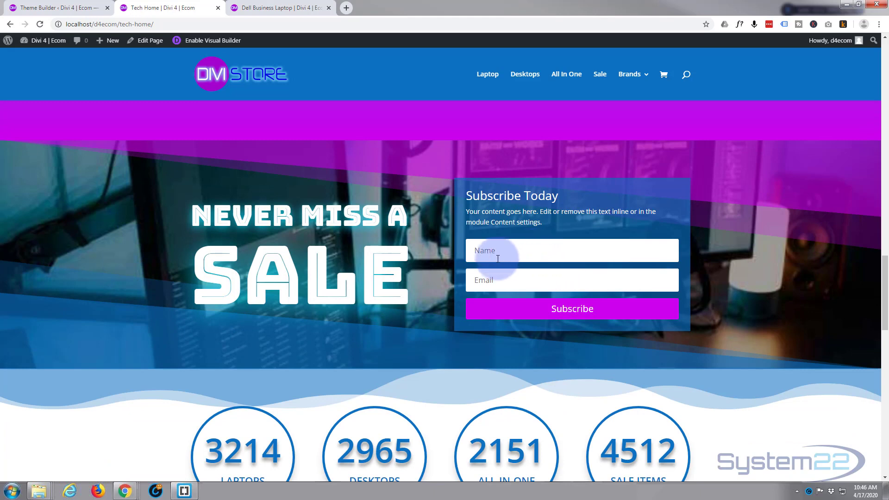
{"action": "left_click", "coordinate": [218, 42]}
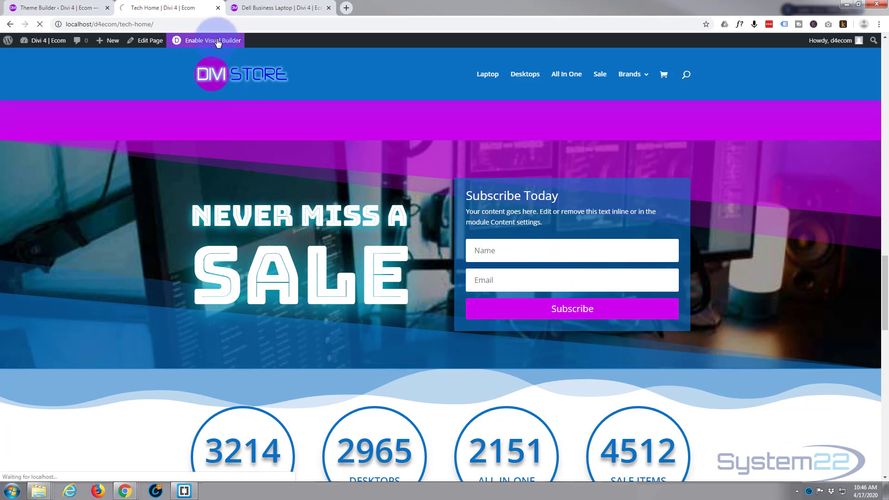
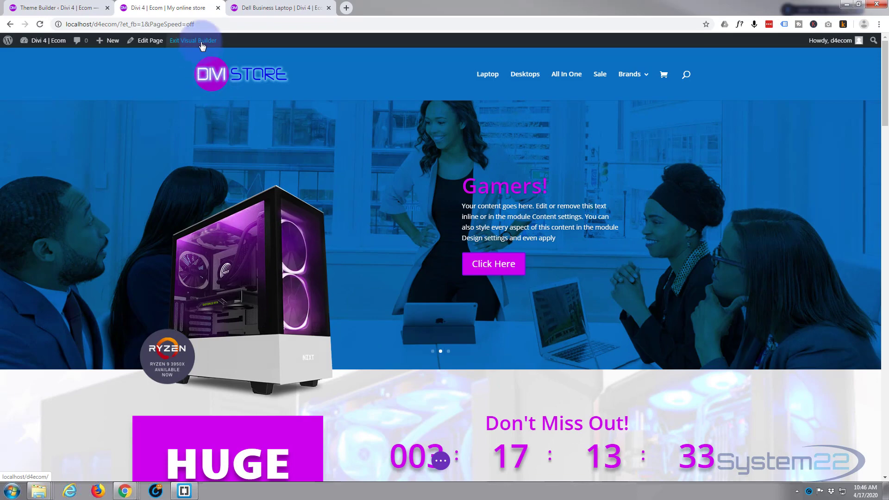
Save the Huge Sale countdown section to the Divi Library as "timer sale"
{"action": "scroll", "coordinate": [142, 159], "scroll_direction": "down", "scroll_amount": 5}
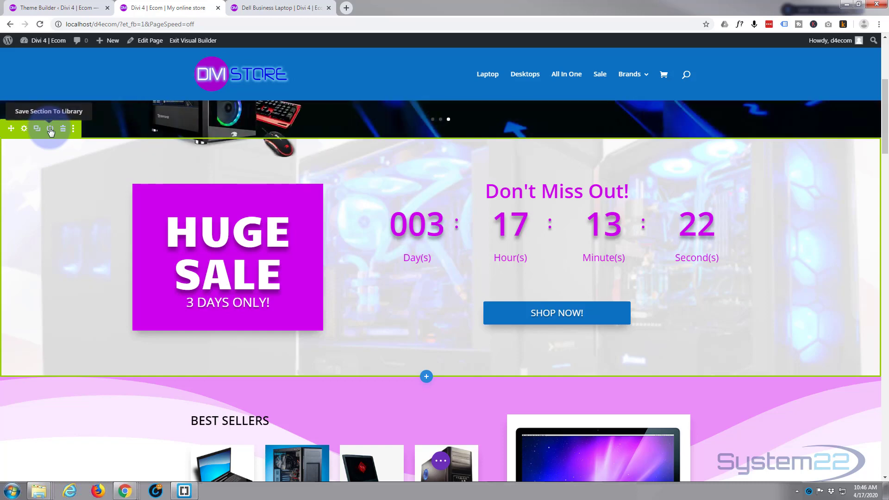
{"action": "left_click", "coordinate": [50, 129]}
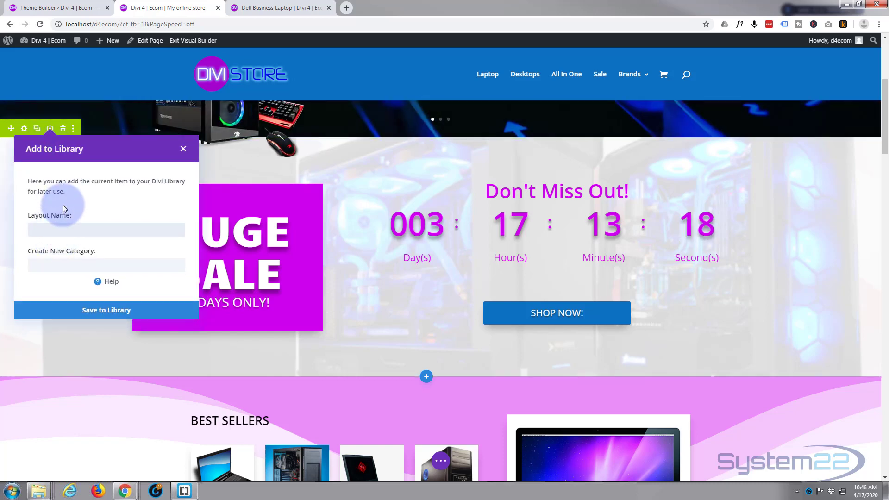
{"action": "type", "text": "timer sale"}
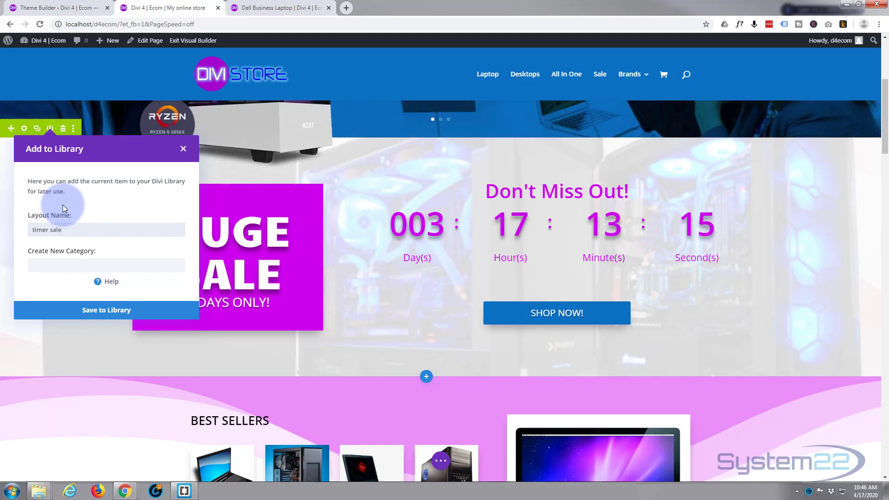
{"action": "left_click", "coordinate": [90, 310]}
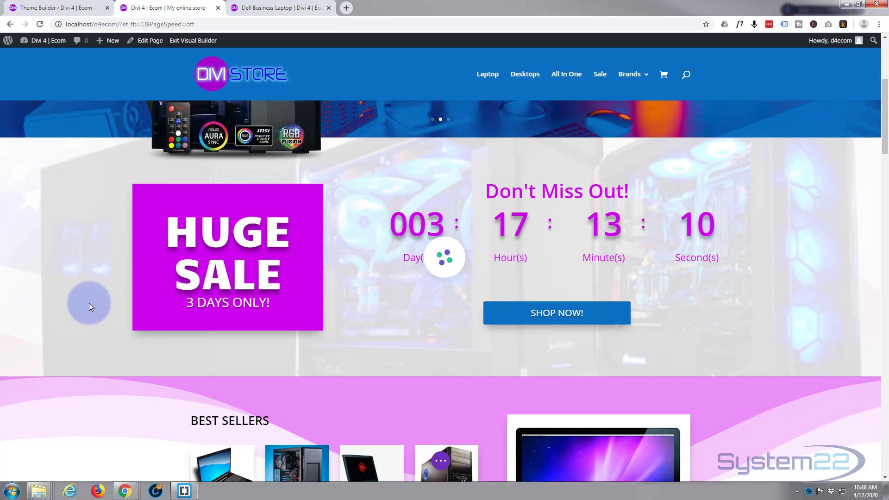
Save the Never Miss a Sale subscription section to the Divi Library as "Never miss", without making it global
{"action": "scroll", "coordinate": [89, 304], "scroll_direction": "down", "scroll_amount": 3}
{"action": "scroll", "coordinate": [89, 305], "scroll_direction": "down", "scroll_amount": 8}
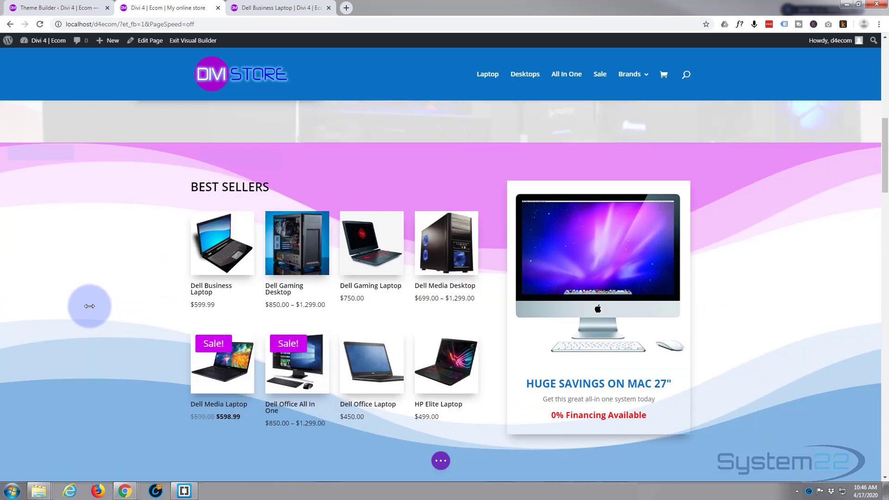
{"action": "scroll", "coordinate": [90, 306], "scroll_direction": "down", "scroll_amount": 10}
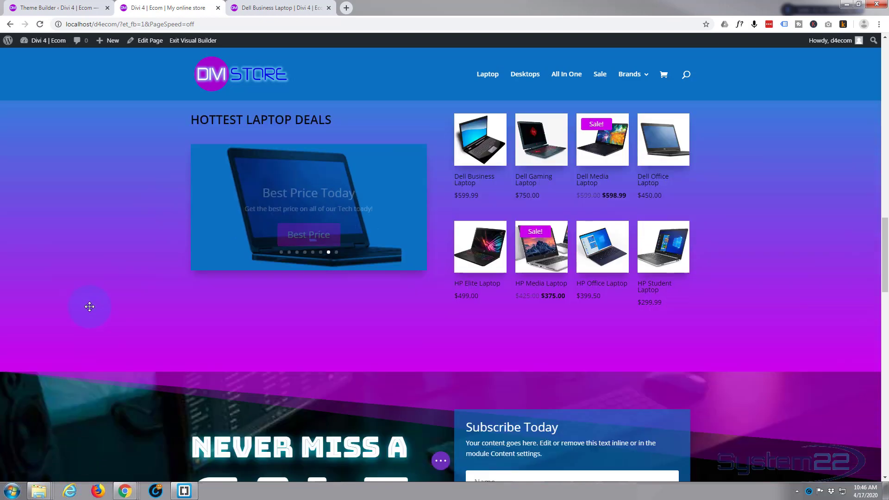
{"action": "scroll", "coordinate": [90, 306], "scroll_direction": "down", "scroll_amount": 2}
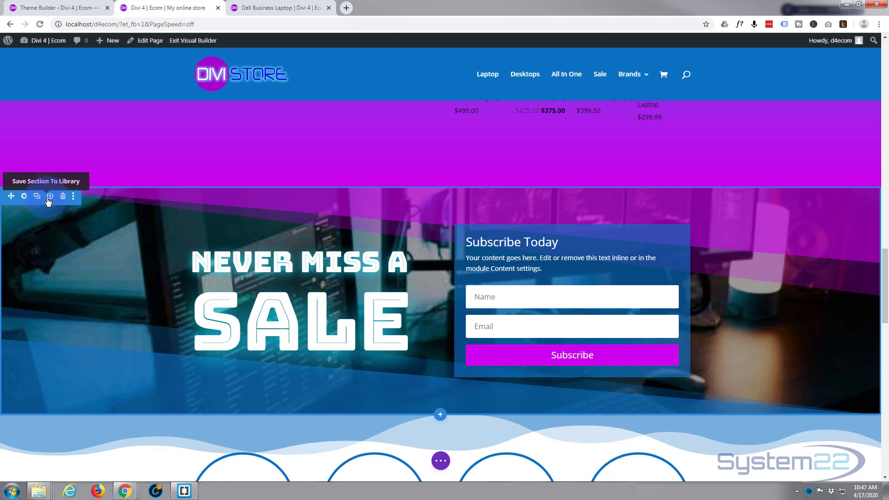
{"action": "left_click", "coordinate": [49, 196]}
{"action": "left_click", "coordinate": [62, 298]}
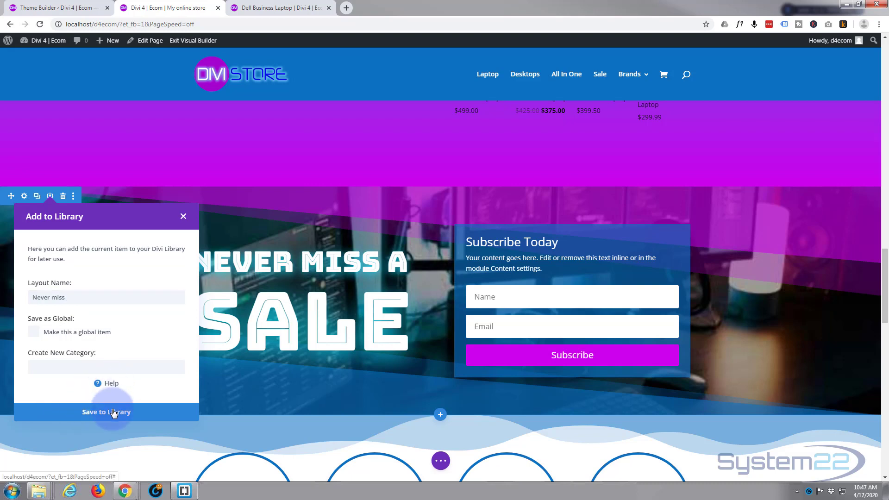
{"action": "left_click", "coordinate": [113, 412]}
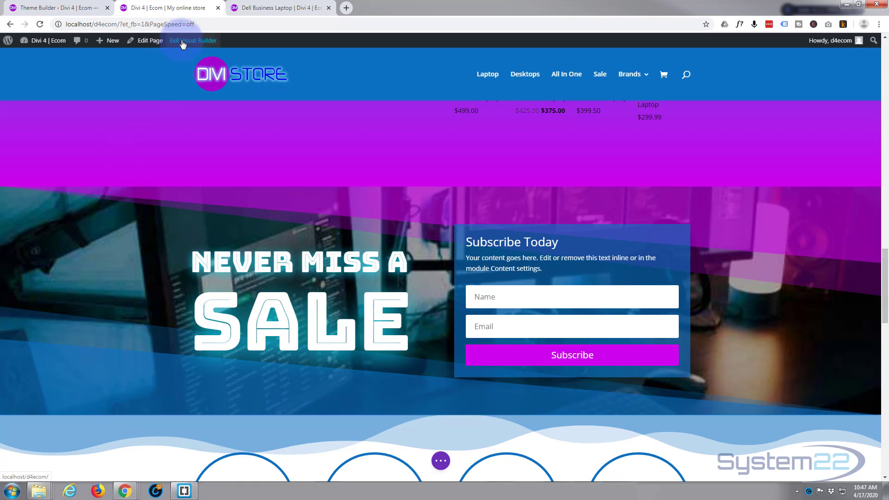
Exit the home page's Visual Builder and reopen the All Products custom body layout in the Theme Builder
{"action": "left_click", "coordinate": [182, 41]}
{"action": "left_click", "coordinate": [271, 8]}
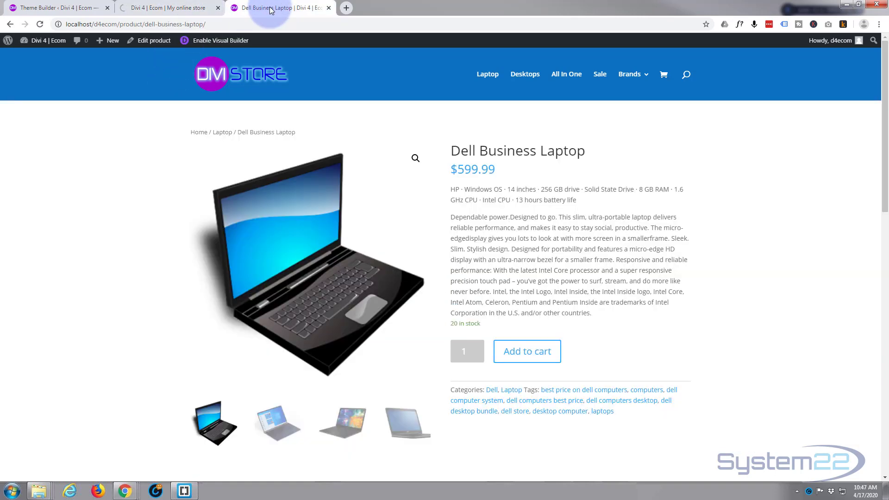
{"action": "left_click", "coordinate": [65, 8]}
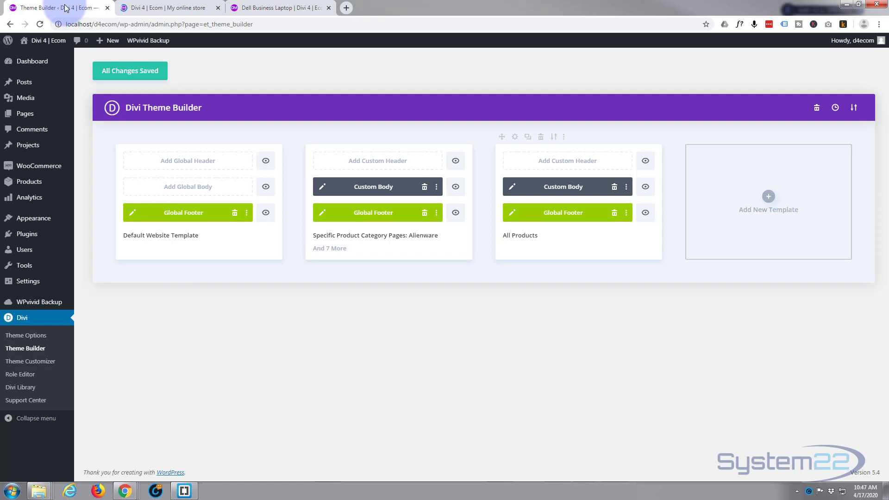
{"action": "left_click", "coordinate": [513, 189]}
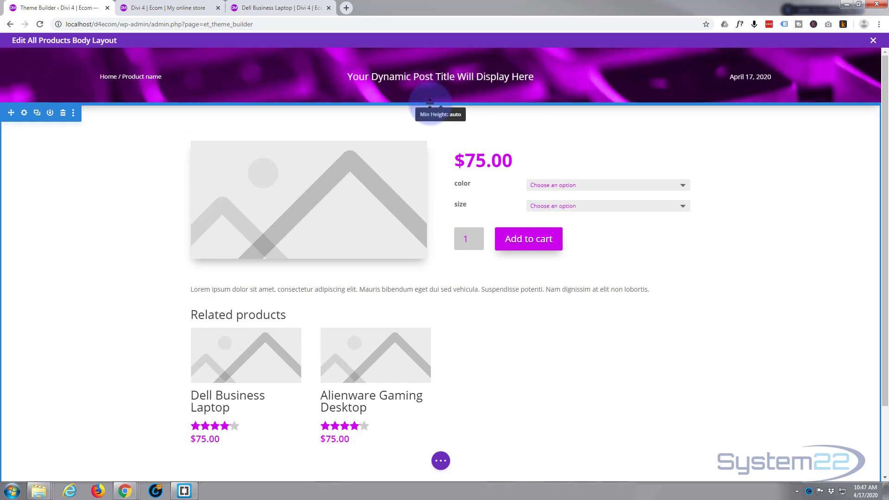
Insert the saved "timer sale" section from the library beneath the product section
{"action": "scroll", "coordinate": [423, 124], "scroll_direction": "down", "scroll_amount": 3}
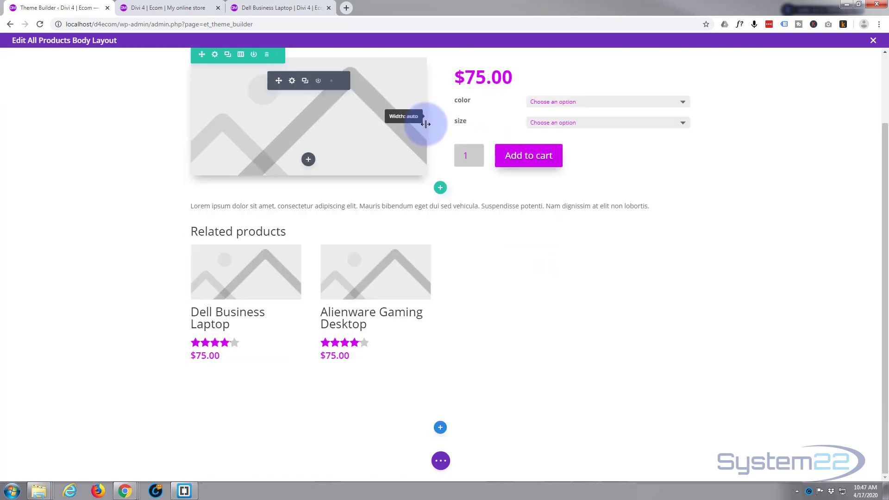
{"action": "left_click", "coordinate": [440, 430]}
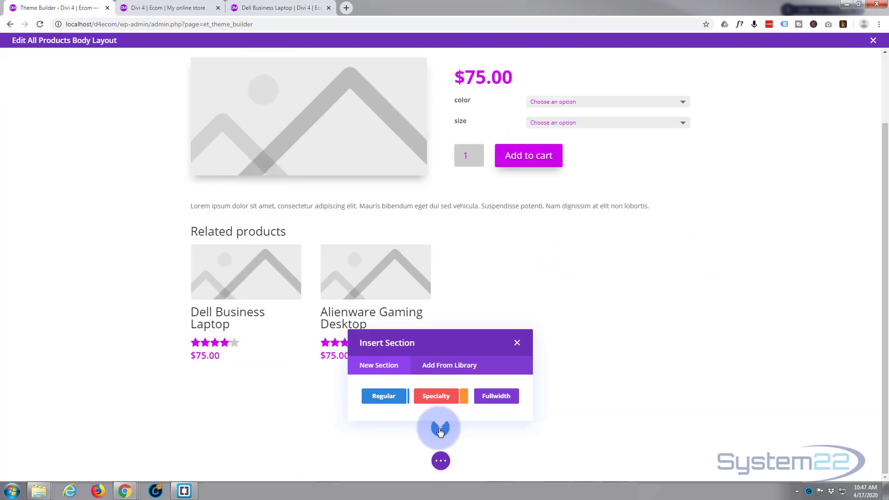
{"action": "left_click", "coordinate": [455, 368]}
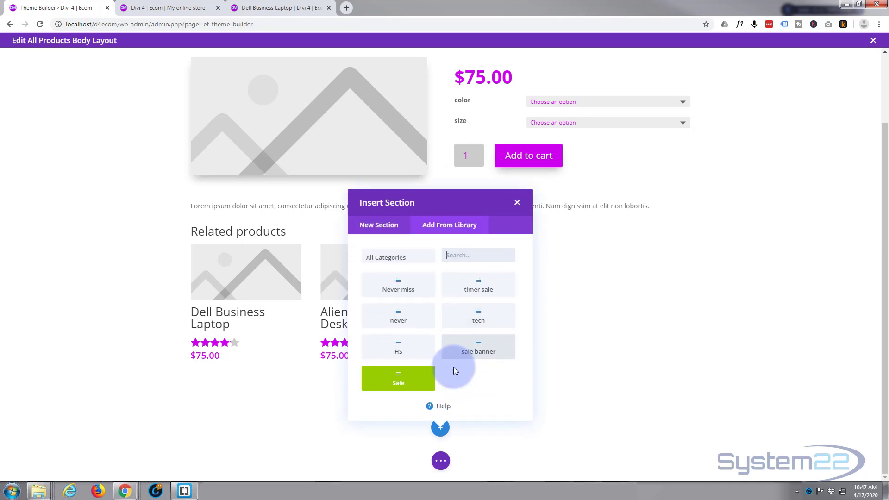
{"action": "left_click", "coordinate": [481, 286]}
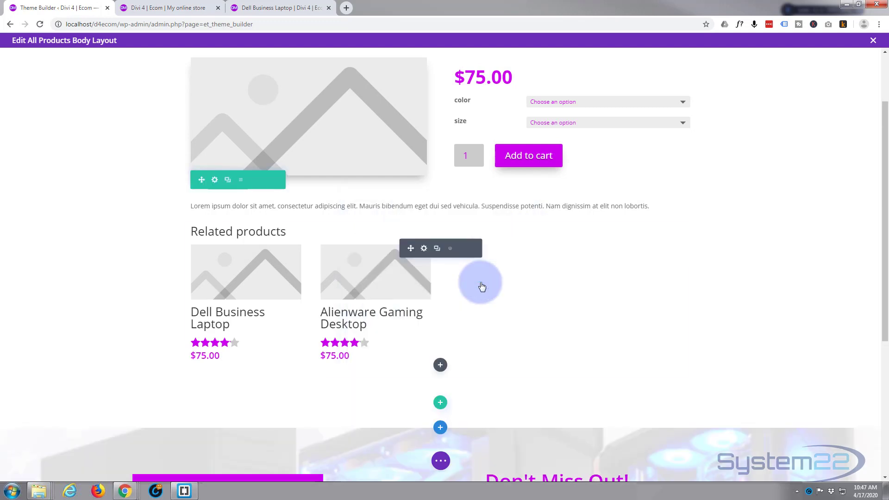
Insert the saved "Never miss" section beneath the countdown section, and move the countdown section up directly under the dynamic header
{"action": "scroll", "coordinate": [378, 302], "scroll_direction": "down", "scroll_amount": 1}
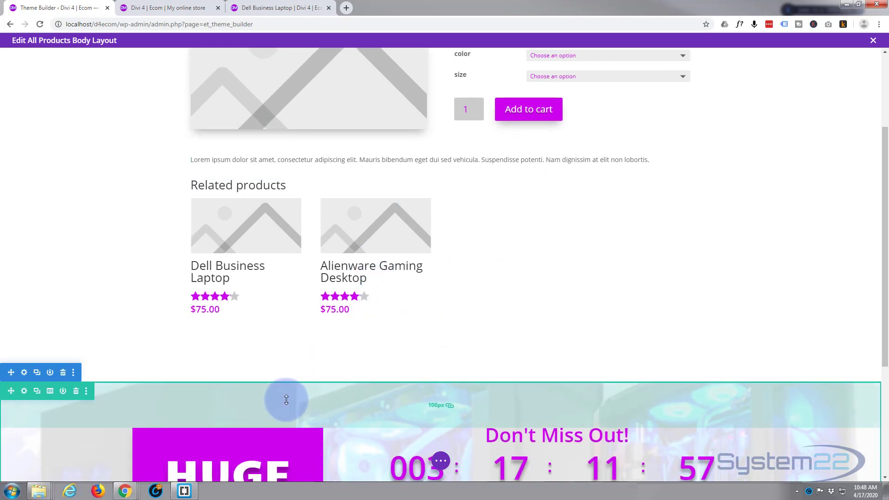
{"action": "scroll", "coordinate": [287, 400], "scroll_direction": "down", "scroll_amount": 2}
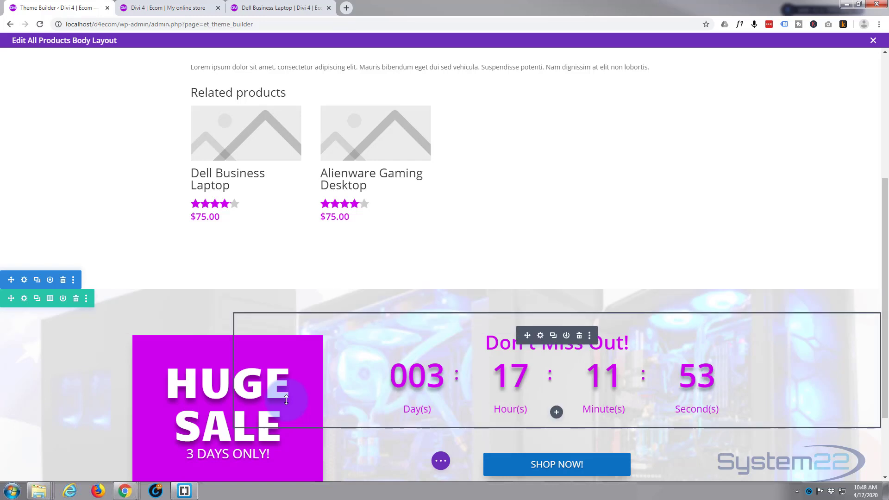
{"action": "scroll", "coordinate": [286, 400], "scroll_direction": "down", "scroll_amount": 2}
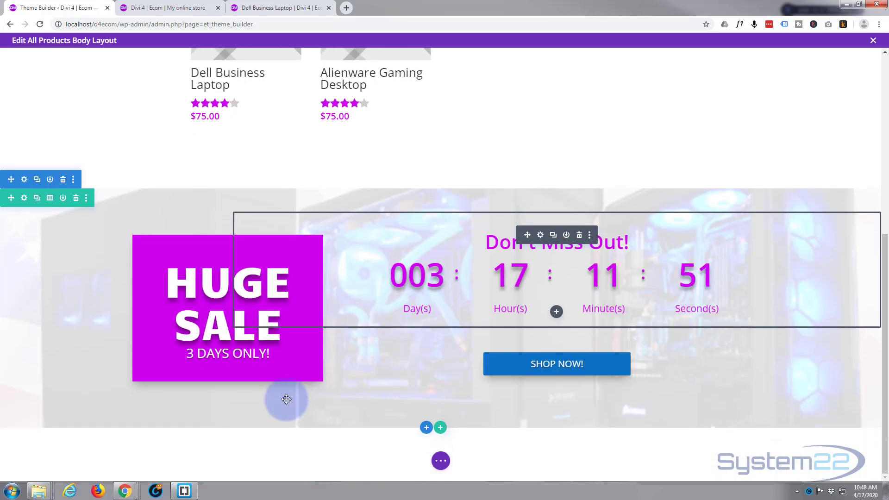
{"action": "left_click", "coordinate": [427, 428]}
{"action": "left_click", "coordinate": [441, 368]}
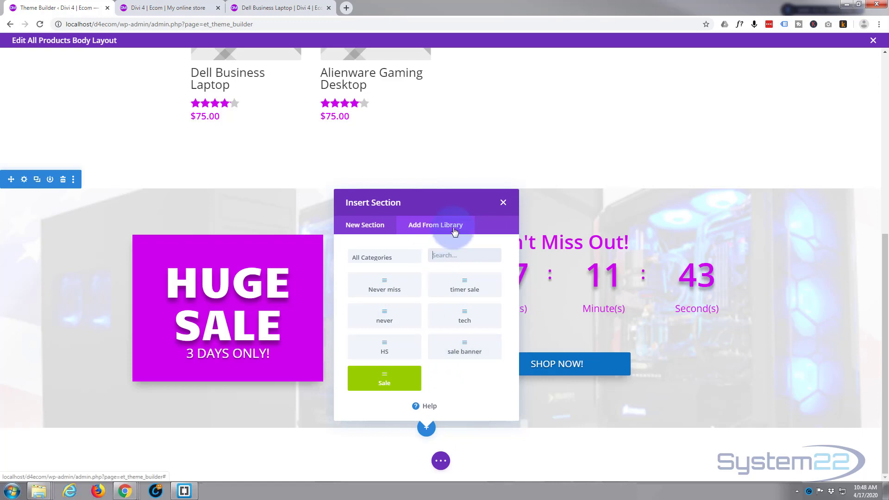
{"action": "left_click", "coordinate": [384, 286]}
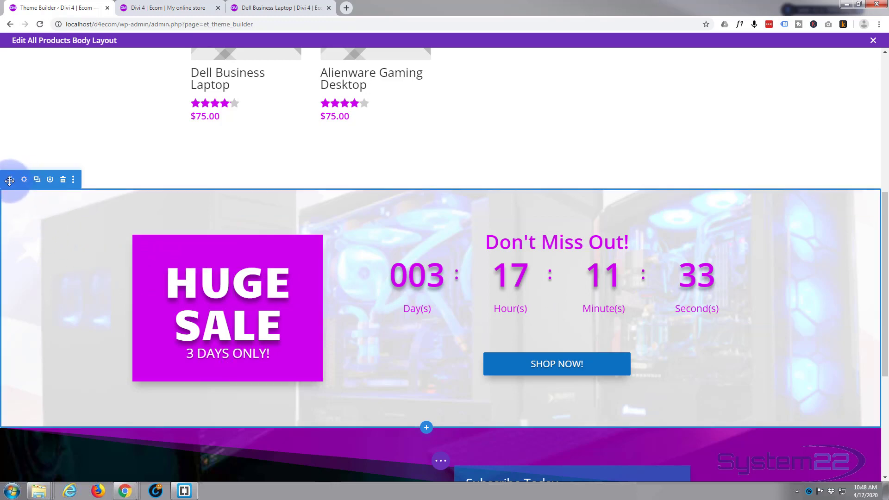
{"action": "left_click_drag", "start_coordinate": [11, 178], "coordinate": [66, 104]}
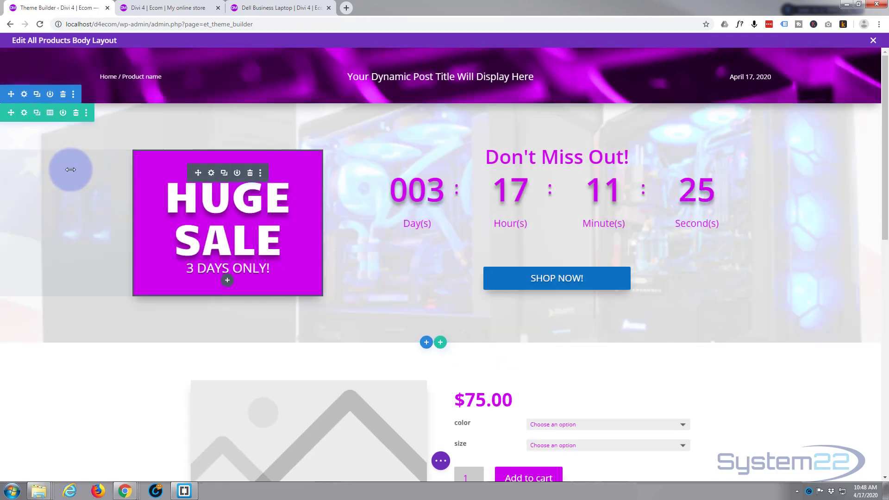
Add a top divider in the two-layer slanted style to the product section, coloured #cd00ed
{"action": "scroll", "coordinate": [70, 169], "scroll_direction": "down", "scroll_amount": 4}
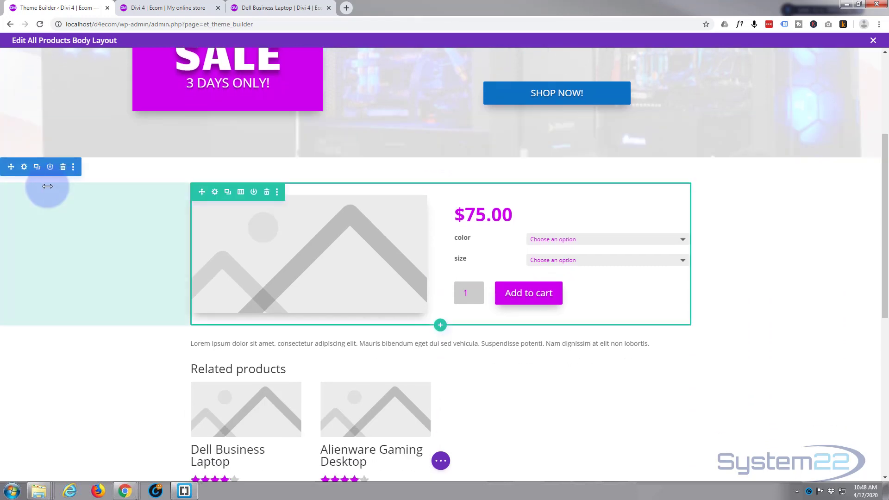
{"action": "left_click", "coordinate": [24, 167]}
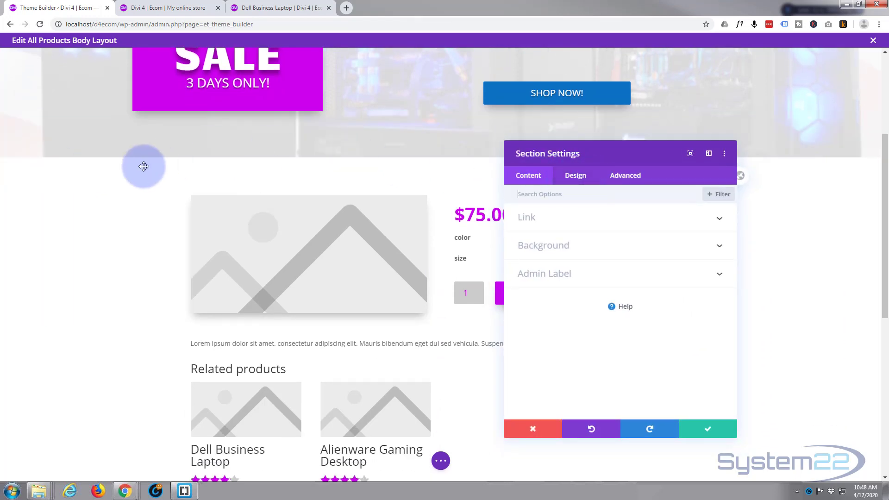
{"action": "left_click", "coordinate": [576, 176]}
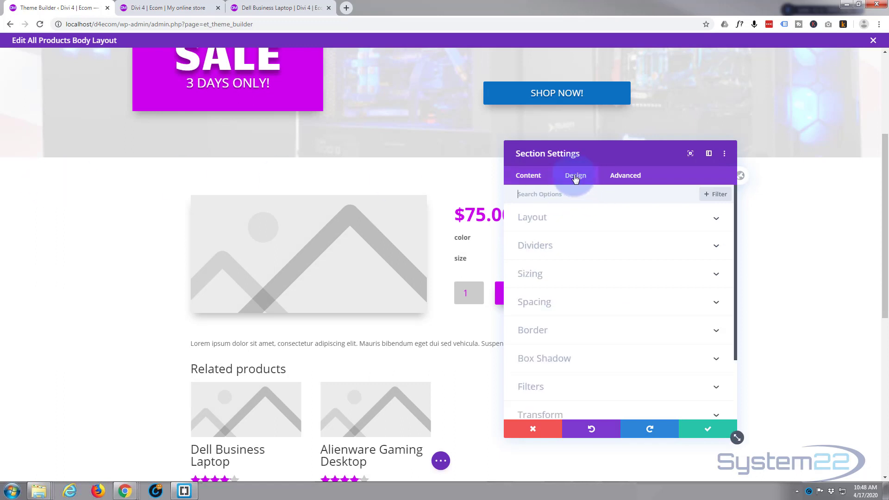
{"action": "left_click", "coordinate": [588, 240]}
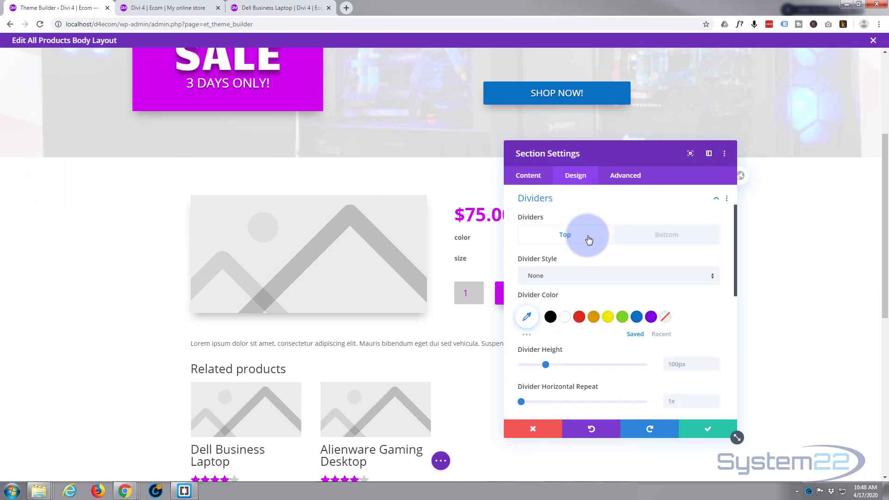
{"action": "left_click", "coordinate": [598, 275]}
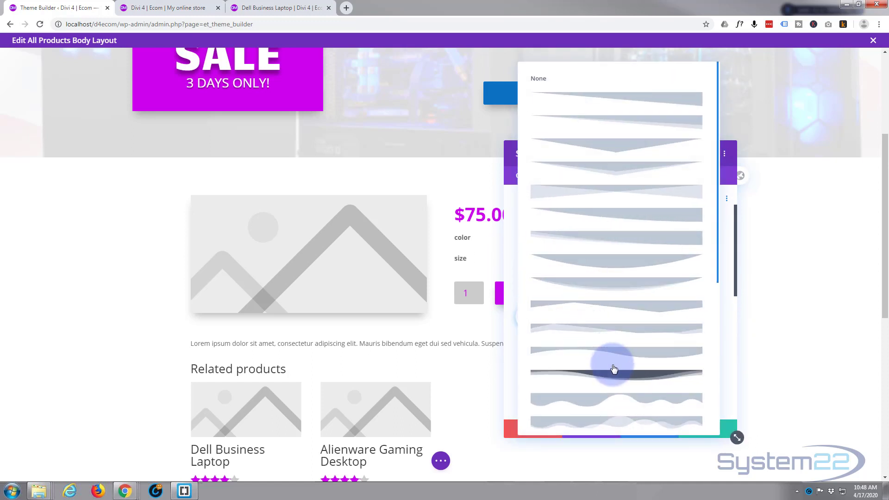
{"action": "left_click", "coordinate": [650, 119]}
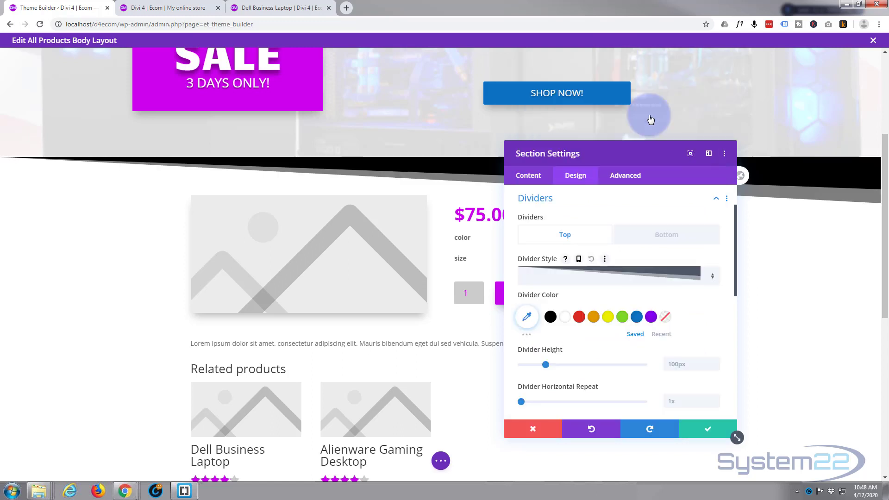
{"action": "left_click", "coordinate": [528, 319]}
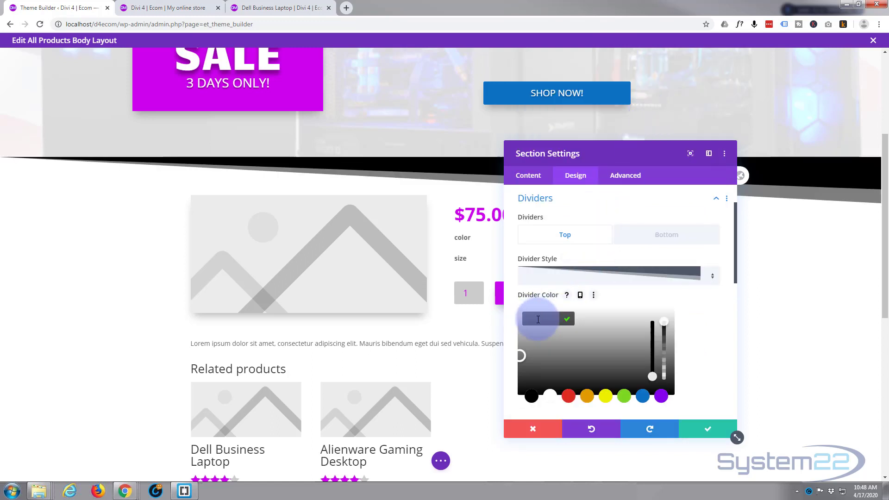
{"action": "type", "text": "#cd00ed"}
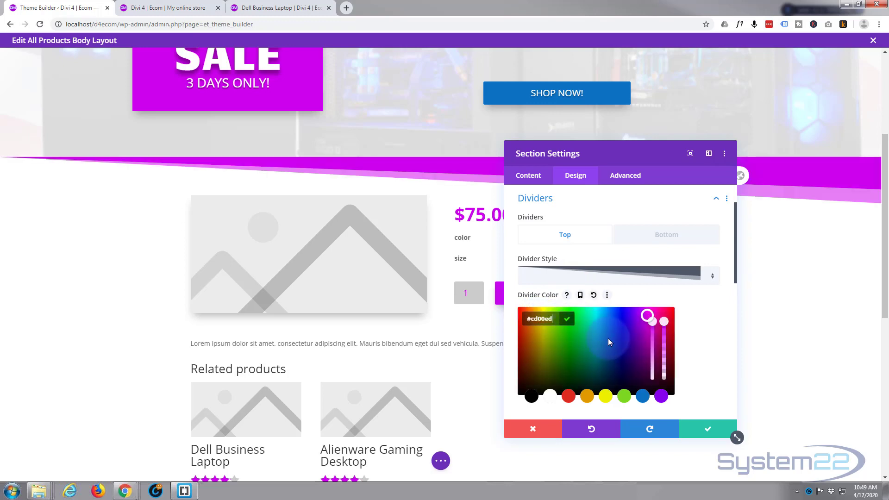
Set the product section's top divider height to 50% and fade its colour to rgba(205,0,237,0.3)
{"action": "scroll", "coordinate": [703, 369], "scroll_direction": "down", "scroll_amount": 2}
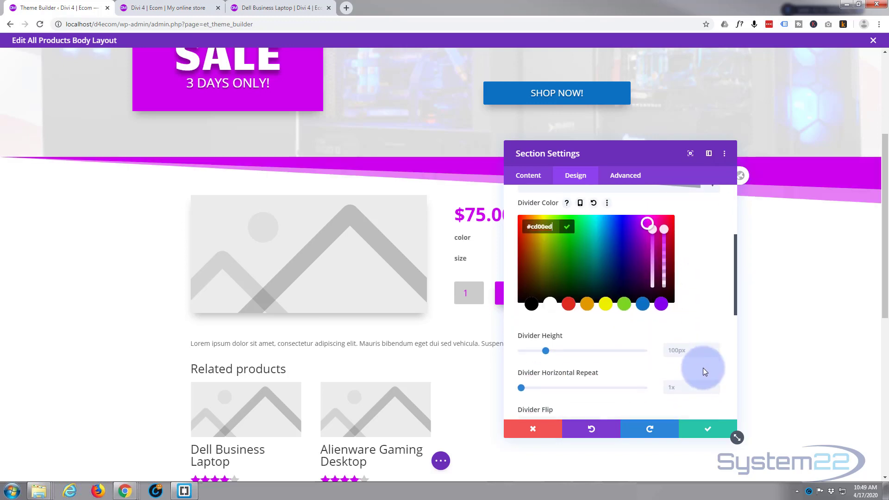
{"action": "left_click", "coordinate": [679, 349]}
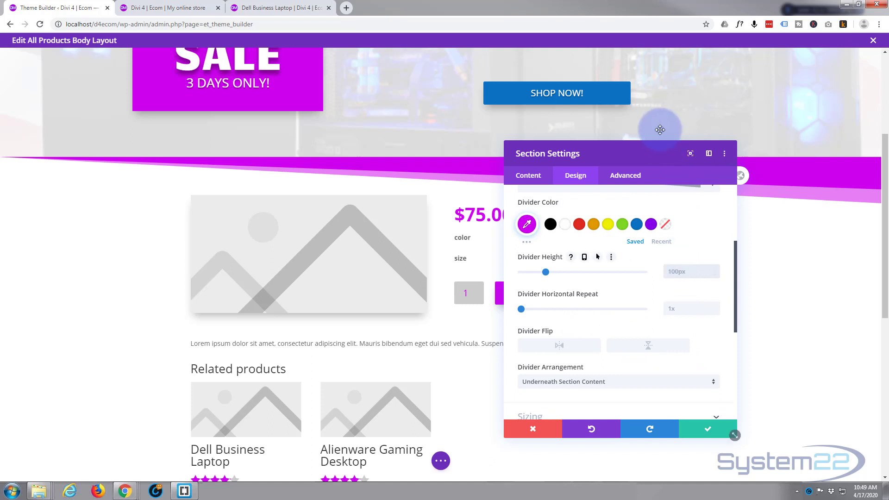
{"action": "type", "text": "50px%"}
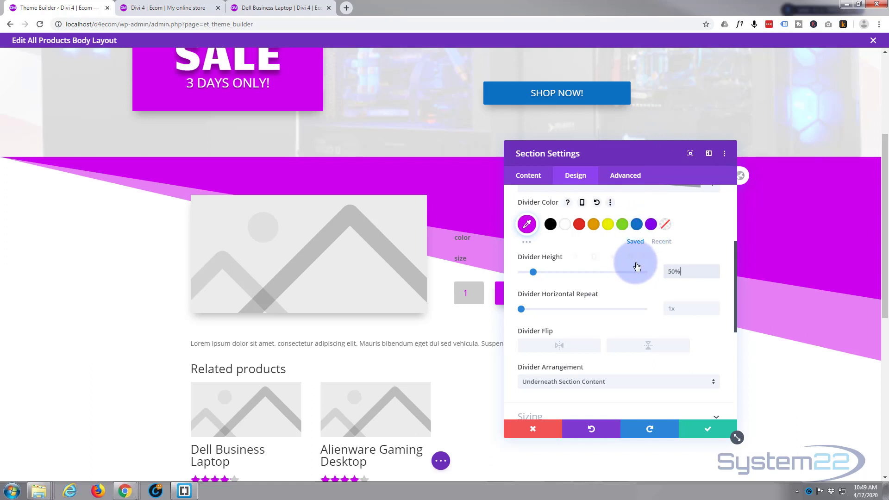
{"action": "left_click", "coordinate": [526, 224]}
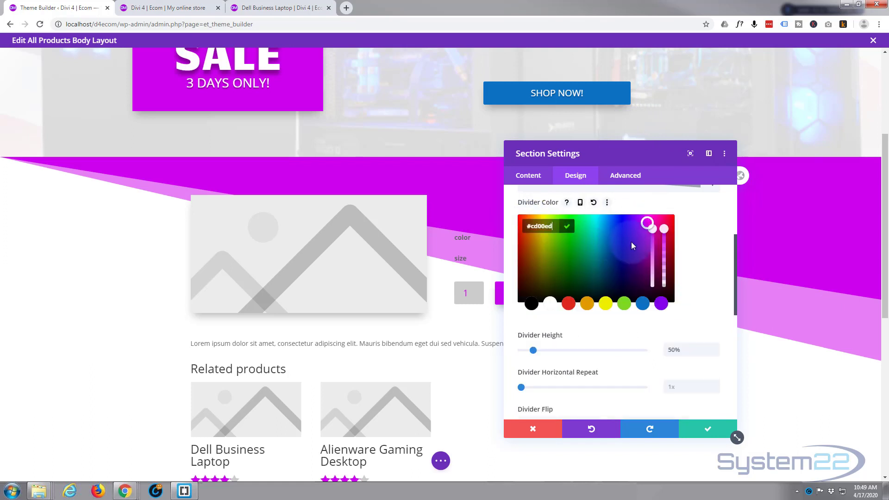
{"action": "left_click_drag", "start_coordinate": [666, 236], "coordinate": [664, 273]}
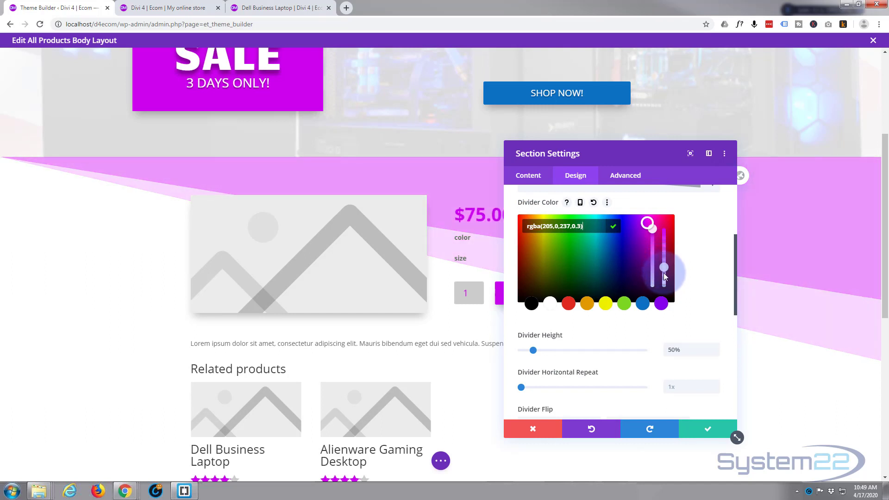
Add a bottom divider in the two-layer slanted style to the product section, coloured #cd00ed
{"action": "scroll", "coordinate": [707, 254], "scroll_direction": "up", "scroll_amount": 3}
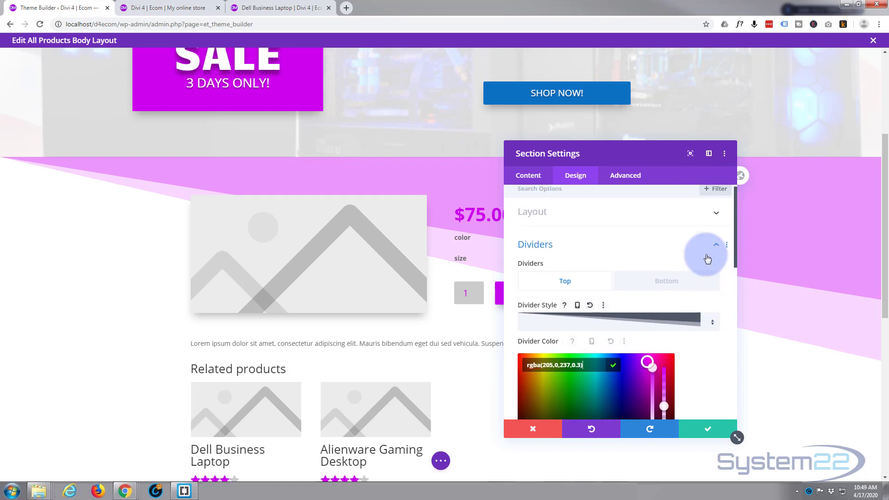
{"action": "left_click", "coordinate": [667, 281]}
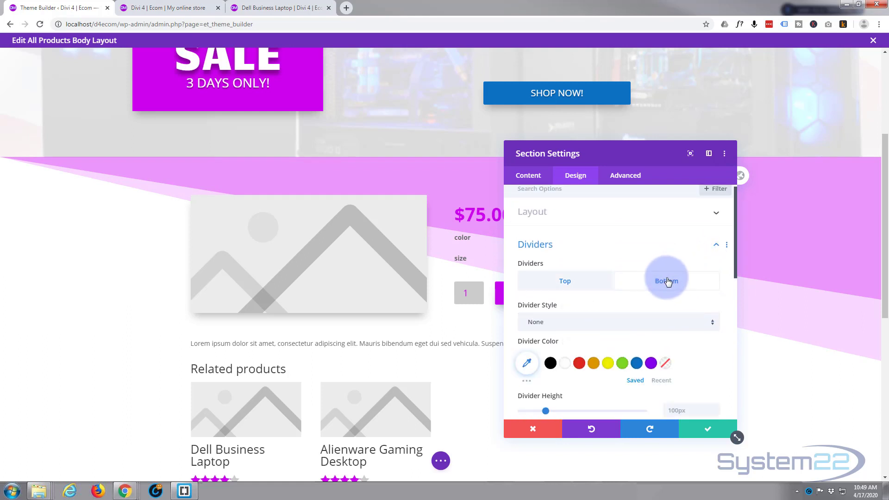
{"action": "left_click", "coordinate": [602, 321]}
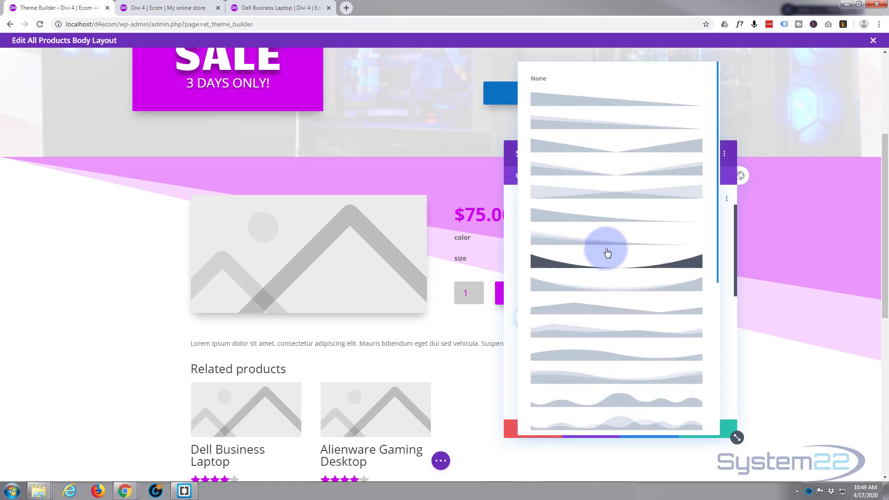
{"action": "left_click", "coordinate": [555, 123]}
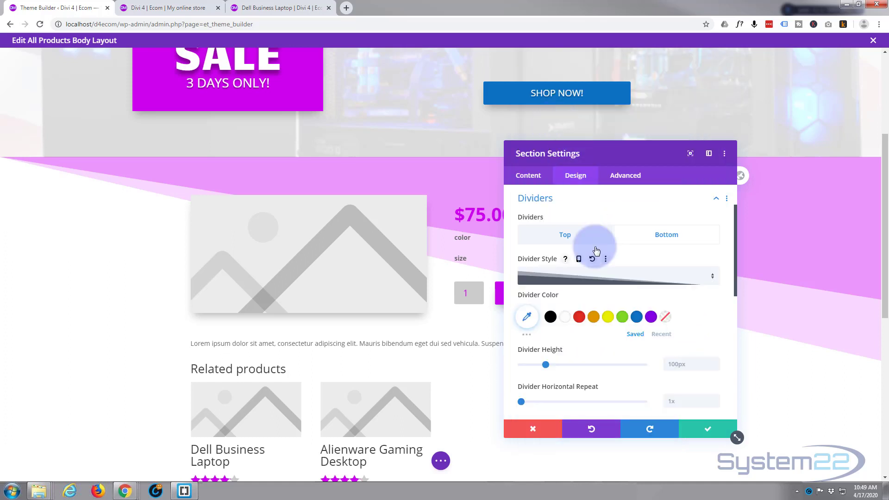
{"action": "left_click", "coordinate": [636, 318]}
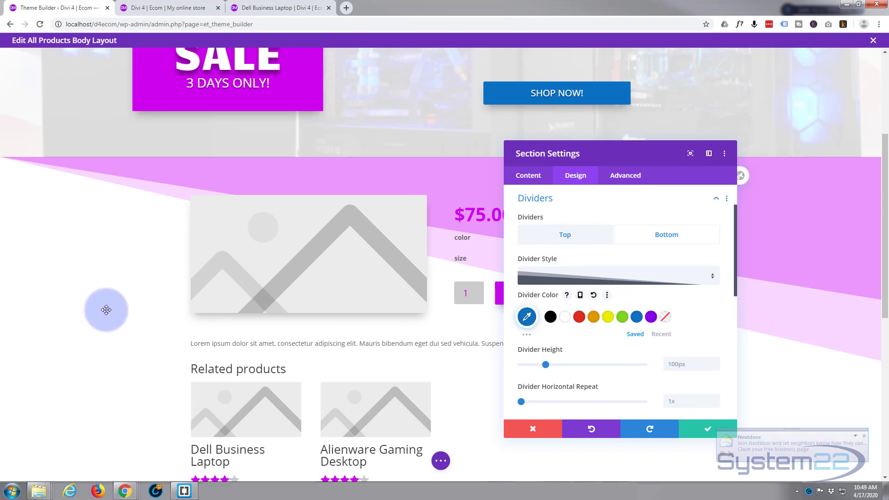
{"action": "scroll", "coordinate": [106, 310], "scroll_direction": "down", "scroll_amount": 6}
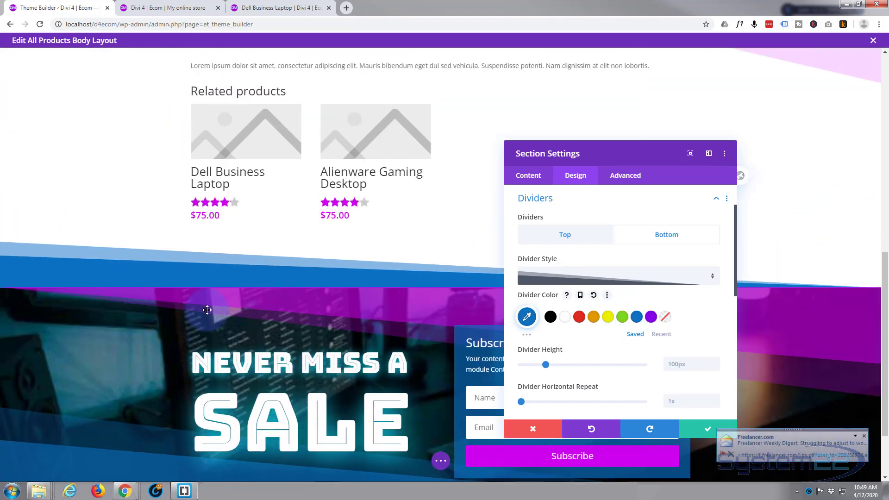
{"action": "left_click", "coordinate": [528, 316]}
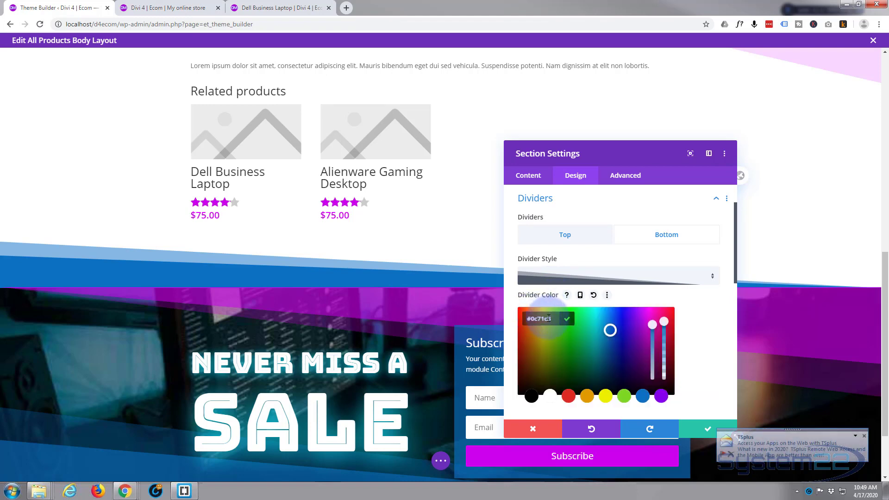
{"action": "left_click_drag", "start_coordinate": [552, 318], "coordinate": [528, 318]}
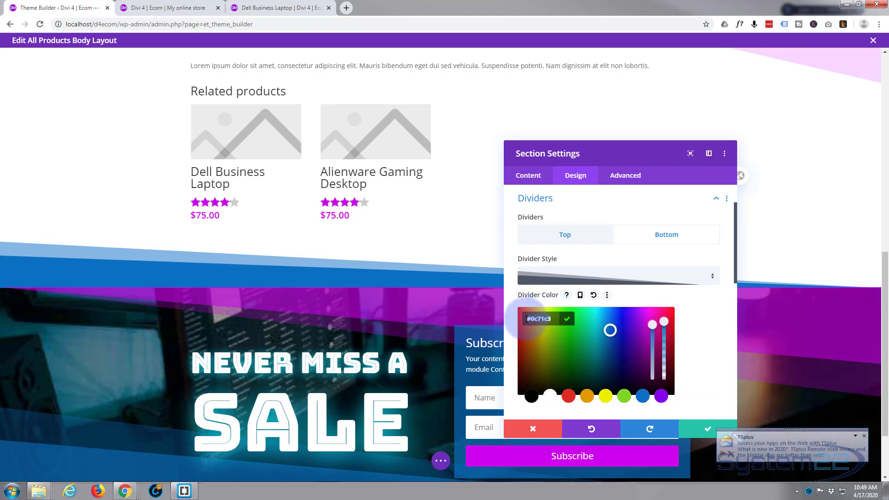
{"action": "type", "text": "#cd00ed"}
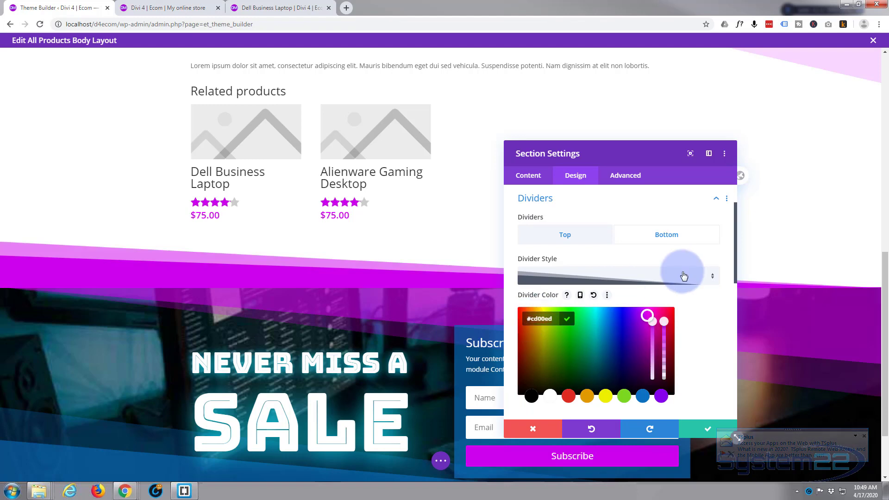
Set the bottom divider's height to 50%, fade its colour to rgba(205,0,237,0.23), and save the section settings
{"action": "scroll", "coordinate": [707, 335], "scroll_direction": "down", "scroll_amount": 2}
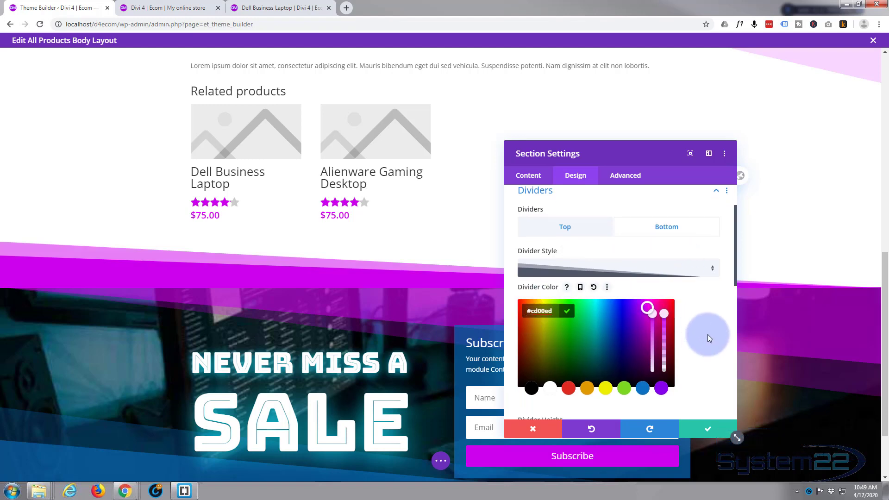
{"action": "left_click", "coordinate": [677, 349]}
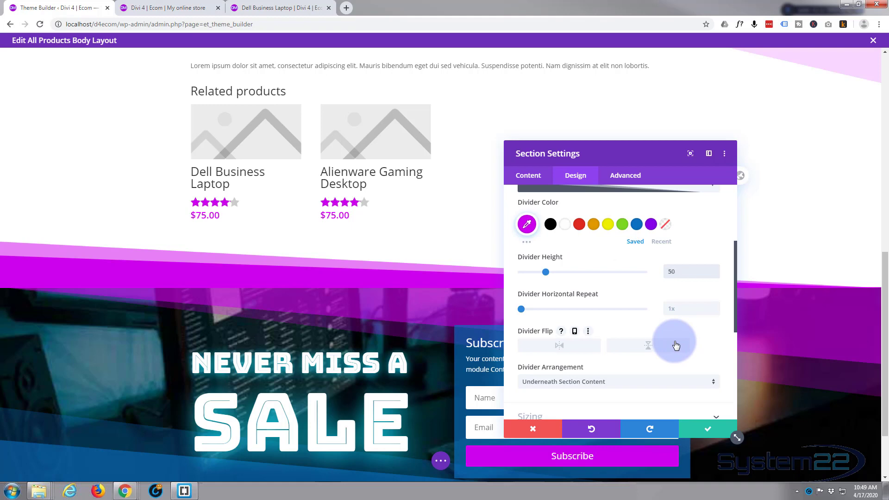
{"action": "type", "text": "px%"}
{"action": "key", "text": "BackSpace"}
{"action": "key", "text": "BackSpace"}
{"action": "key", "text": "BackSpace"}
{"action": "type", "text": "%"}
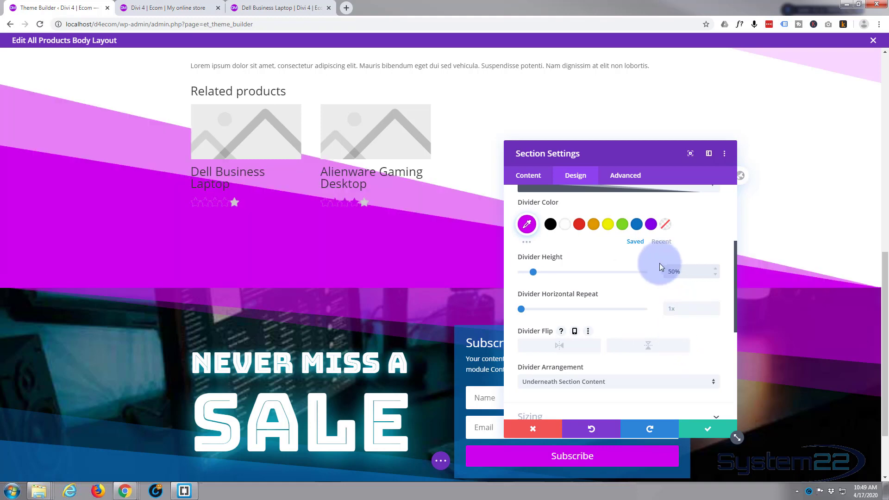
{"action": "left_click", "coordinate": [527, 224]}
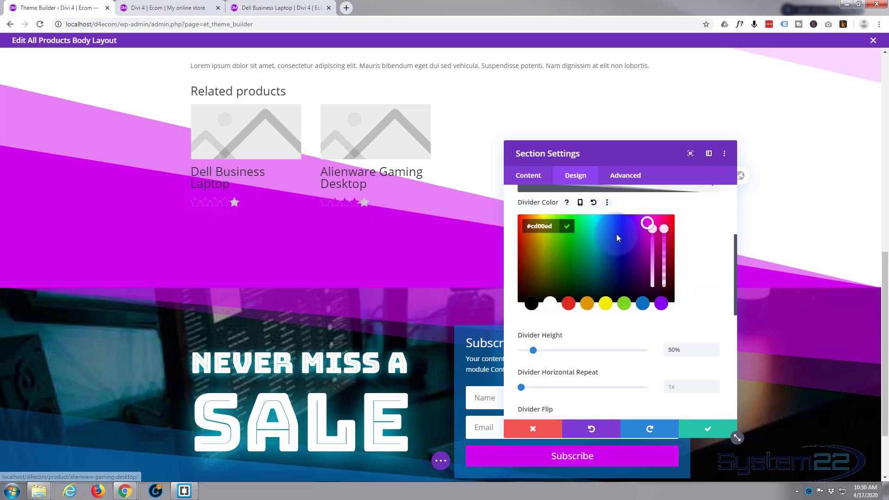
{"action": "left_click_drag", "start_coordinate": [665, 247], "coordinate": [665, 283]}
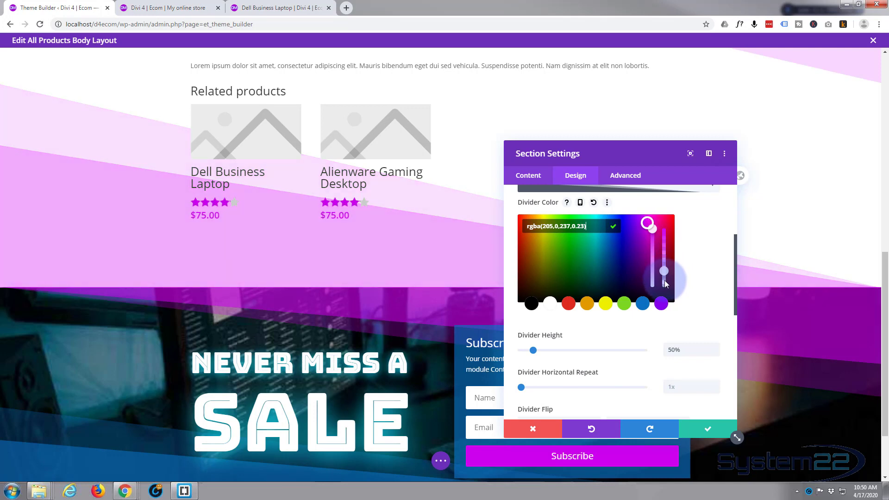
{"action": "left_click", "coordinate": [708, 432]}
{"action": "left_click", "coordinate": [603, 235]}
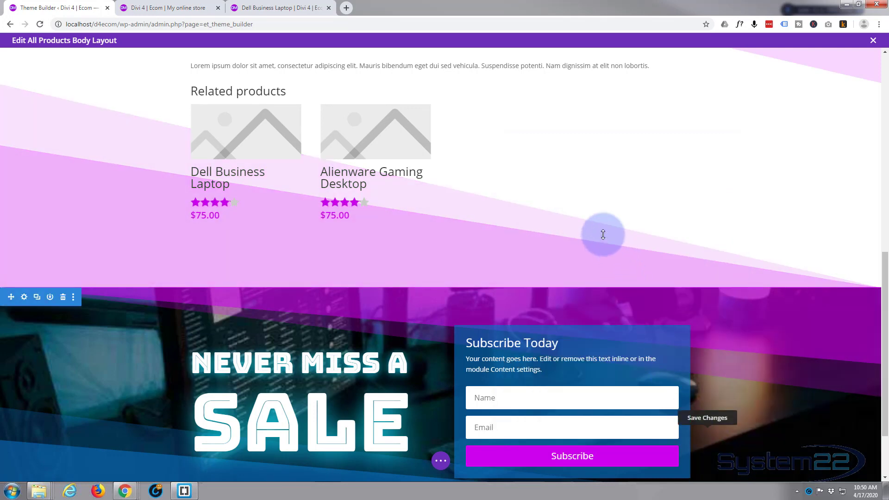
Save the All Products body layout and exit its editor back to the Theme Builder overview
{"action": "scroll", "coordinate": [603, 235], "scroll_direction": "down", "scroll_amount": 2}
{"action": "left_click", "coordinate": [441, 461]}
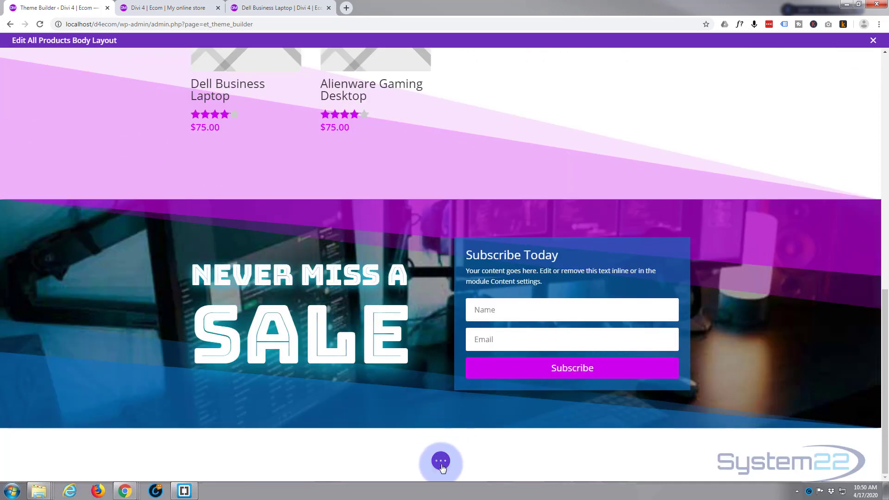
{"action": "left_click", "coordinate": [854, 460]}
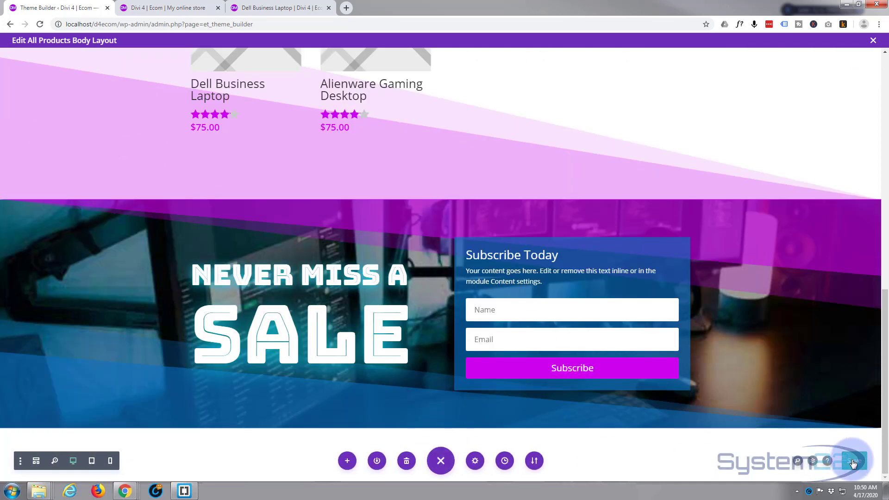
{"action": "left_click", "coordinate": [873, 41]}
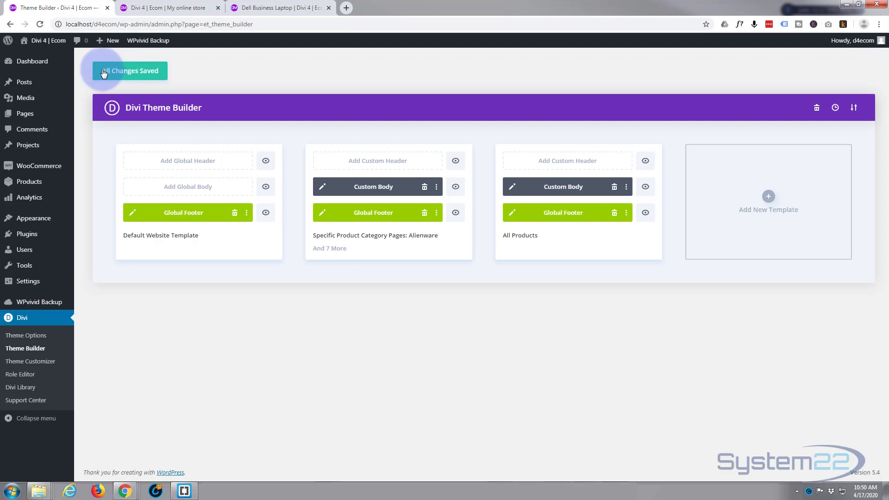
Look through the live Dell Business Laptop product page's old layout, and reload it to view the new template
{"action": "left_click", "coordinate": [260, 8]}
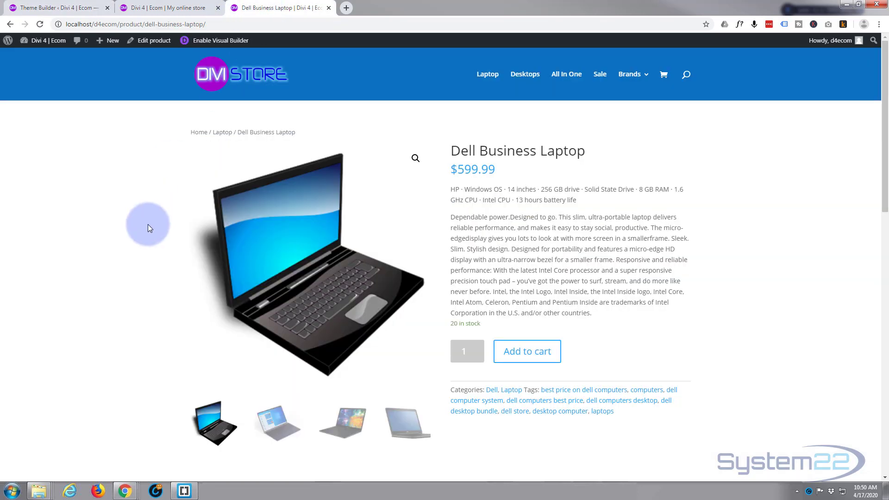
{"action": "scroll", "coordinate": [149, 224], "scroll_direction": "down", "scroll_amount": 10}
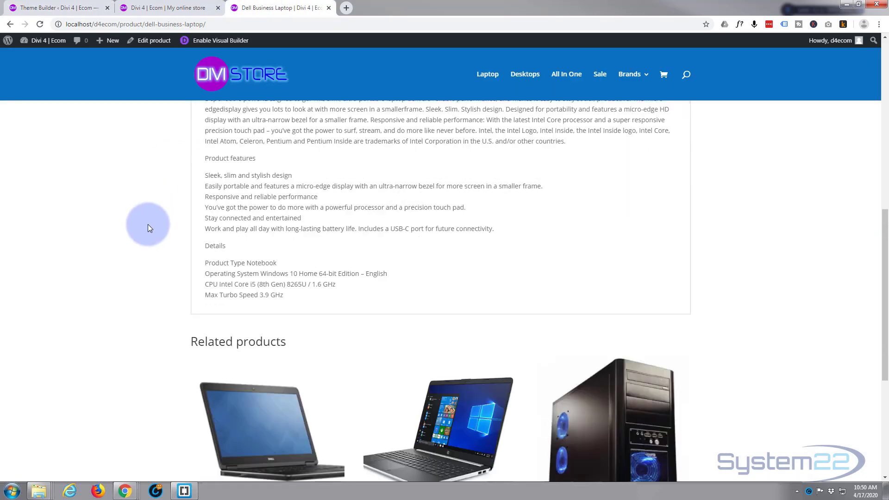
{"action": "scroll", "coordinate": [148, 224], "scroll_direction": "down", "scroll_amount": 3}
{"action": "scroll", "coordinate": [147, 226], "scroll_direction": "up", "scroll_amount": 6}
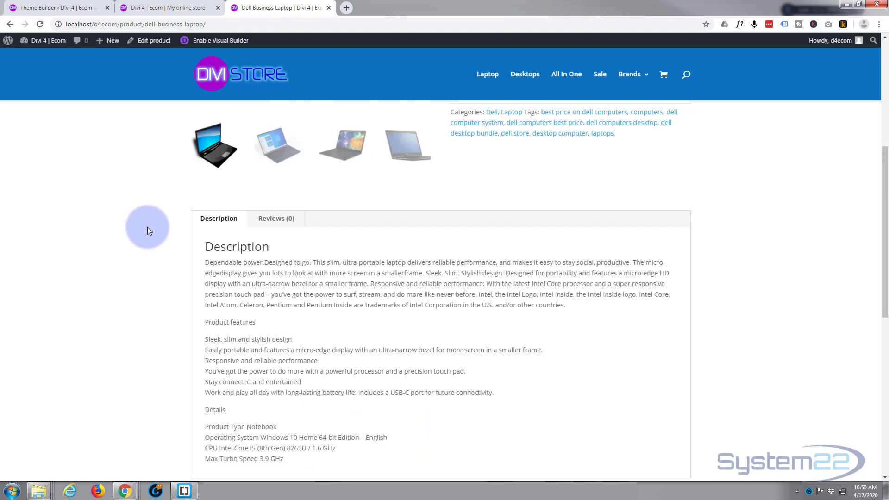
{"action": "scroll", "coordinate": [147, 227], "scroll_direction": "up", "scroll_amount": 6}
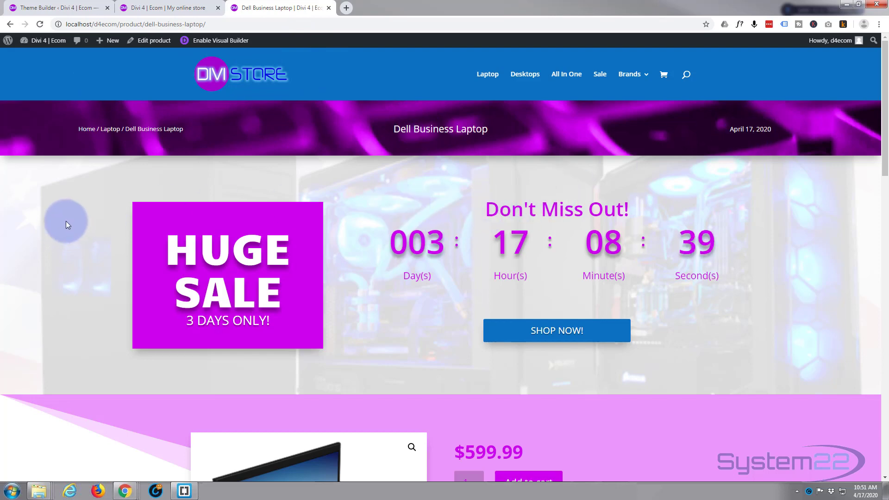
Look over the new layout on the live Dell Business Laptop page and add one laptop to the cart
{"action": "scroll", "coordinate": [66, 221], "scroll_direction": "down", "scroll_amount": 6}
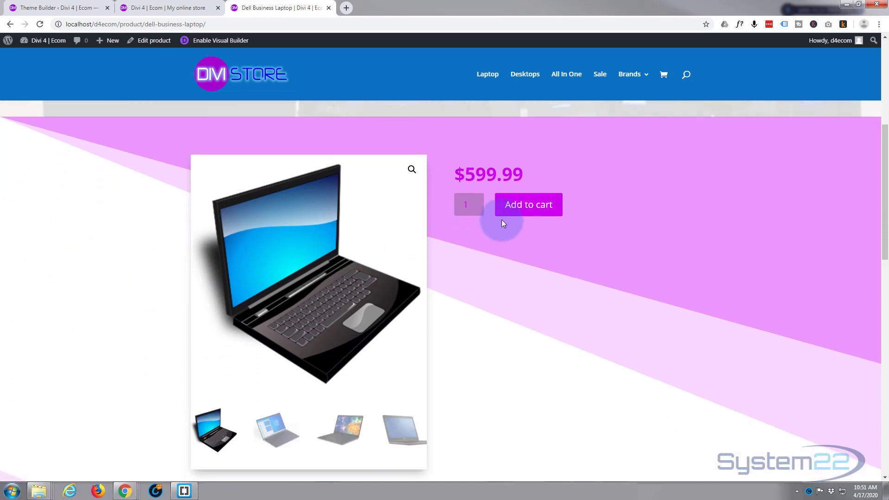
{"action": "scroll", "coordinate": [286, 284], "scroll_direction": "down", "scroll_amount": 3}
{"action": "scroll", "coordinate": [286, 284], "scroll_direction": "down", "scroll_amount": 2}
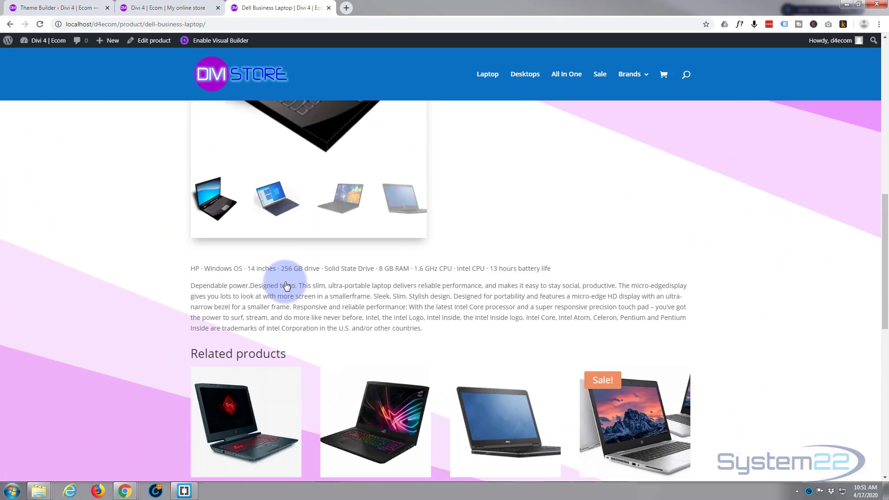
{"action": "scroll", "coordinate": [286, 284], "scroll_direction": "up", "scroll_amount": 5}
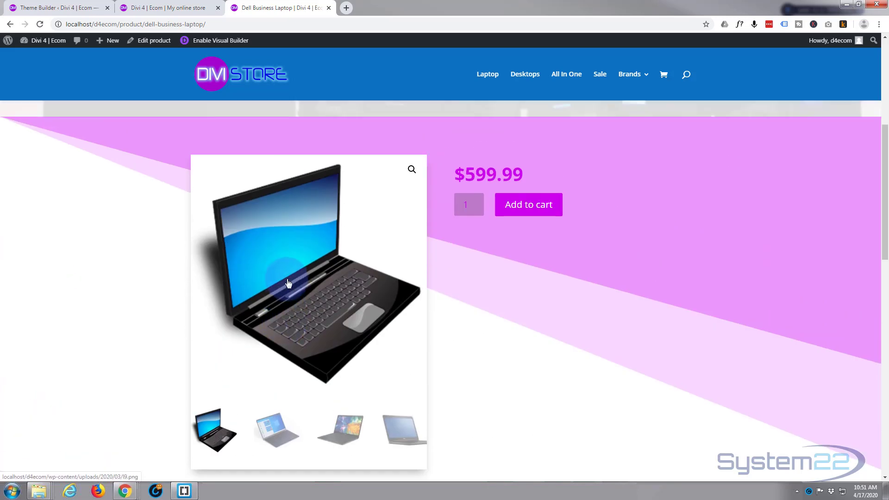
{"action": "left_click", "coordinate": [530, 204]}
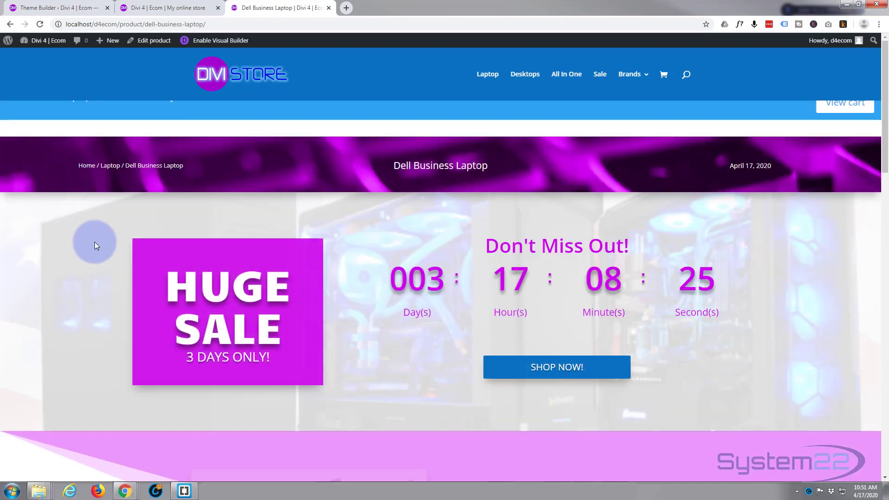
Examine the live product page after adding to cart, from the cart notice and sale section down to the footer, rechecking the price area
{"action": "scroll", "coordinate": [140, 285], "scroll_direction": "down", "scroll_amount": 8}
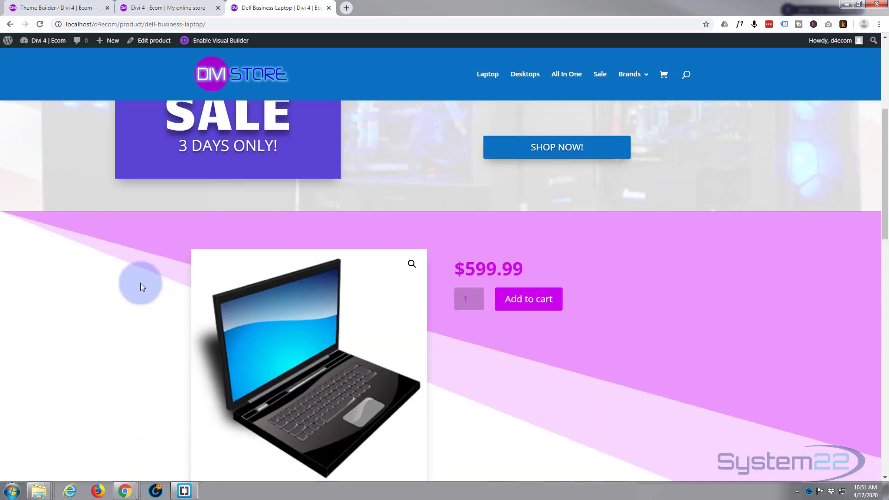
{"action": "scroll", "coordinate": [141, 282], "scroll_direction": "down", "scroll_amount": 5}
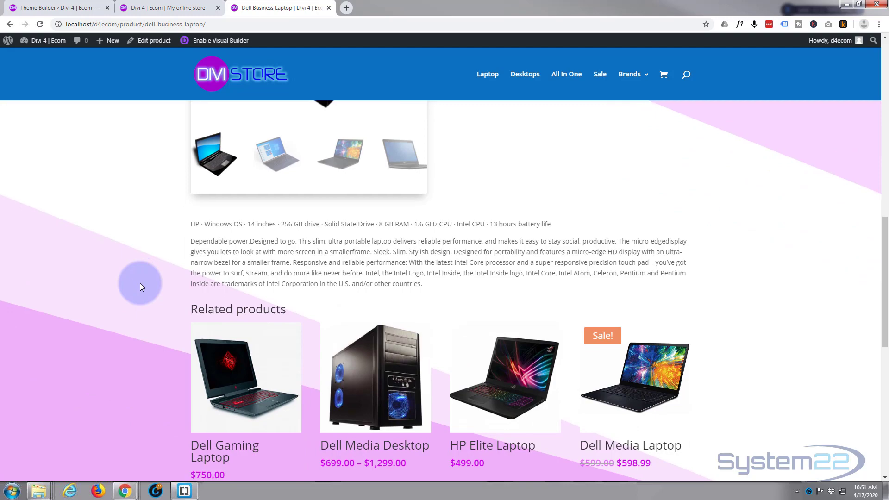
{"action": "scroll", "coordinate": [140, 282], "scroll_direction": "down", "scroll_amount": 2}
{"action": "scroll", "coordinate": [140, 285], "scroll_direction": "down", "scroll_amount": 4}
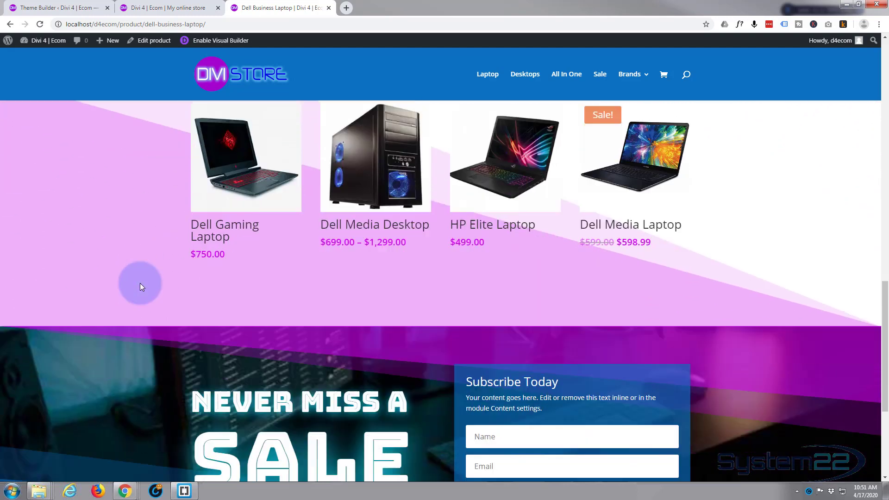
{"action": "scroll", "coordinate": [139, 284], "scroll_direction": "down", "scroll_amount": 4}
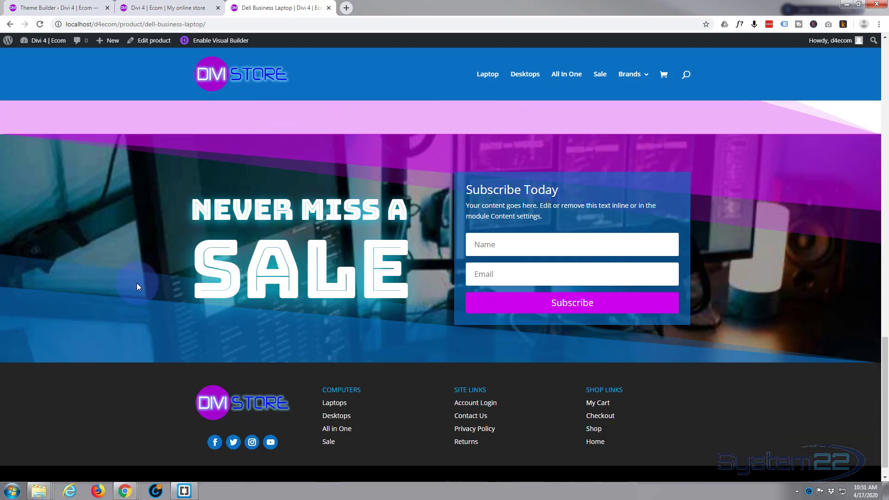
{"action": "scroll", "coordinate": [137, 284], "scroll_direction": "up", "scroll_amount": 5}
{"action": "scroll", "coordinate": [137, 283], "scroll_direction": "up", "scroll_amount": 10}
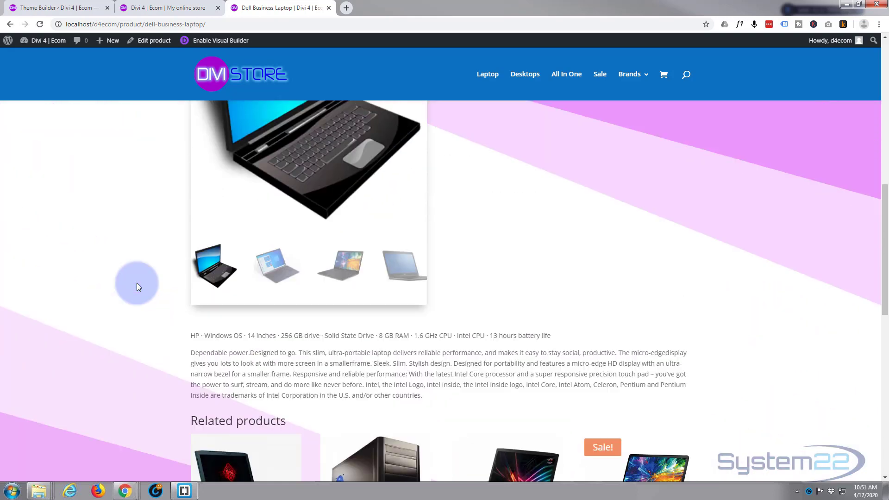
{"action": "scroll", "coordinate": [137, 287], "scroll_direction": "up", "scroll_amount": 2}
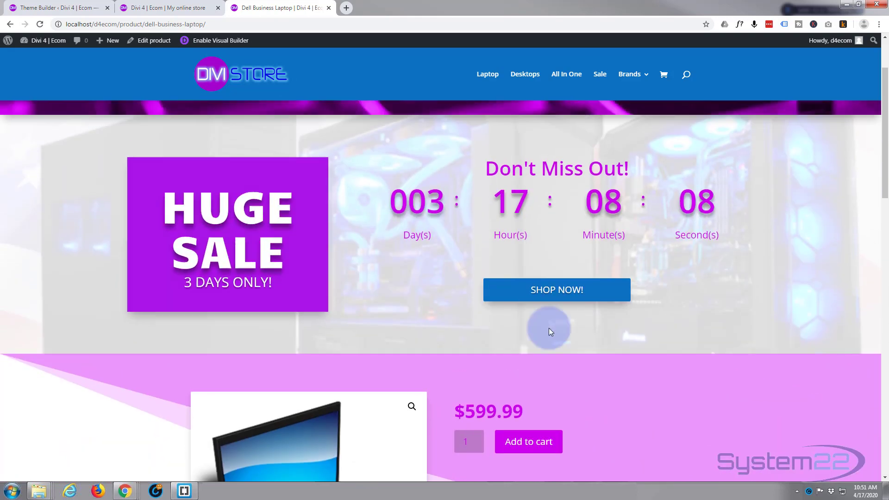
{"action": "scroll", "coordinate": [623, 384], "scroll_direction": "down", "scroll_amount": 1}
{"action": "scroll", "coordinate": [624, 382], "scroll_direction": "down", "scroll_amount": 1}
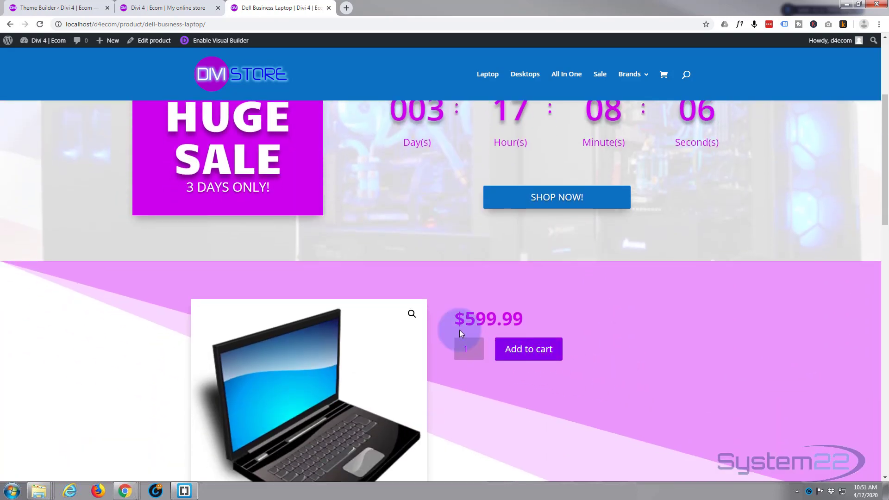
{"action": "scroll", "coordinate": [458, 309], "scroll_direction": "down", "scroll_amount": 2}
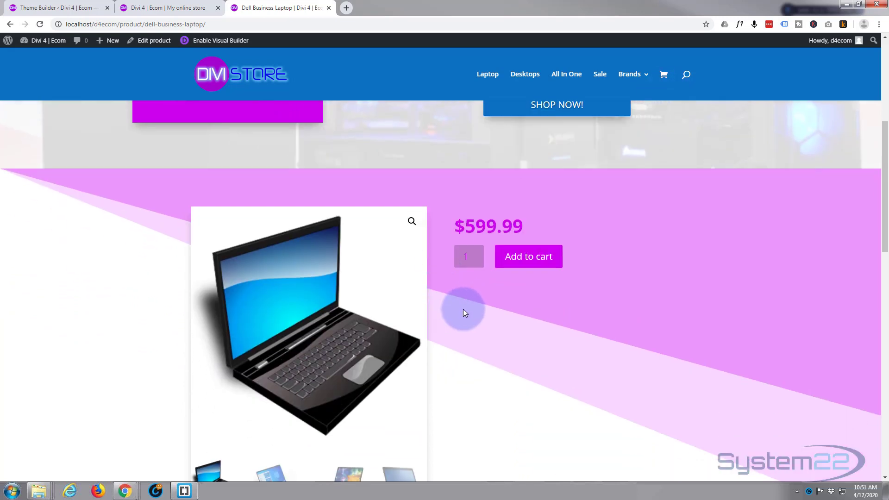
{"action": "scroll", "coordinate": [498, 300], "scroll_direction": "down", "scroll_amount": 2}
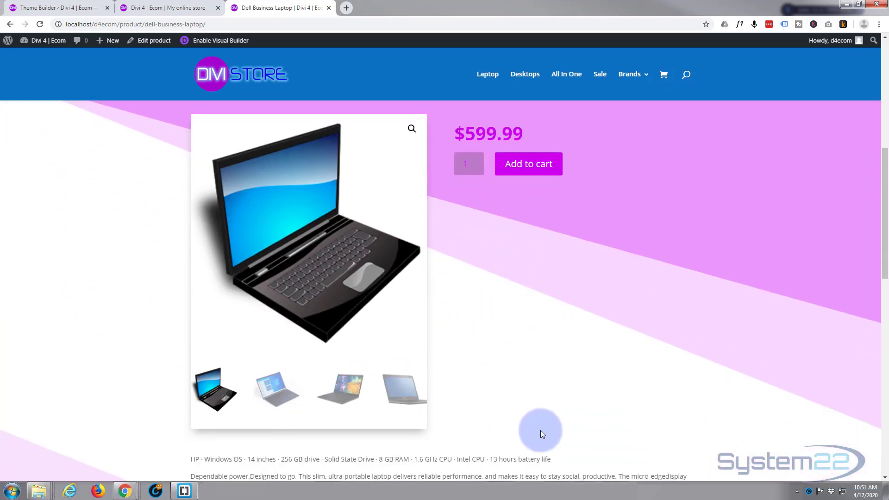
{"action": "scroll", "coordinate": [540, 429], "scroll_direction": "up", "scroll_amount": 5}
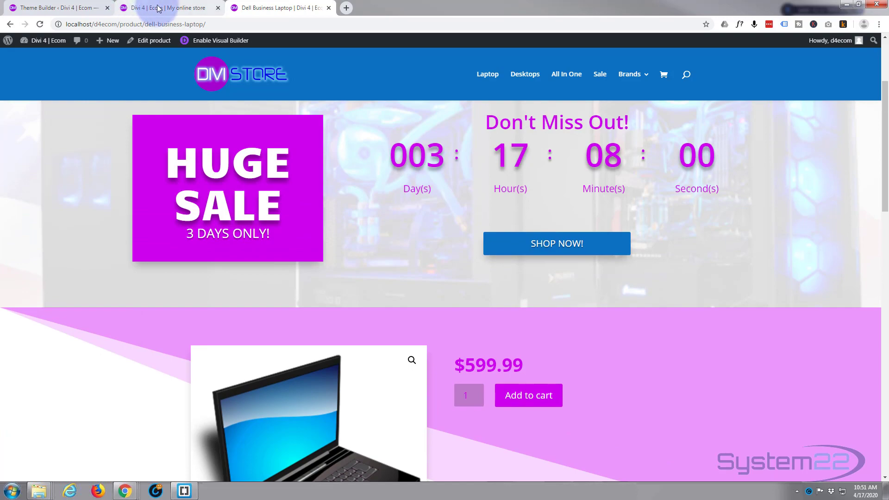
Return to the Theme Builder overview and open the All Products template's custom body for editing
{"action": "left_click", "coordinate": [158, 8]}
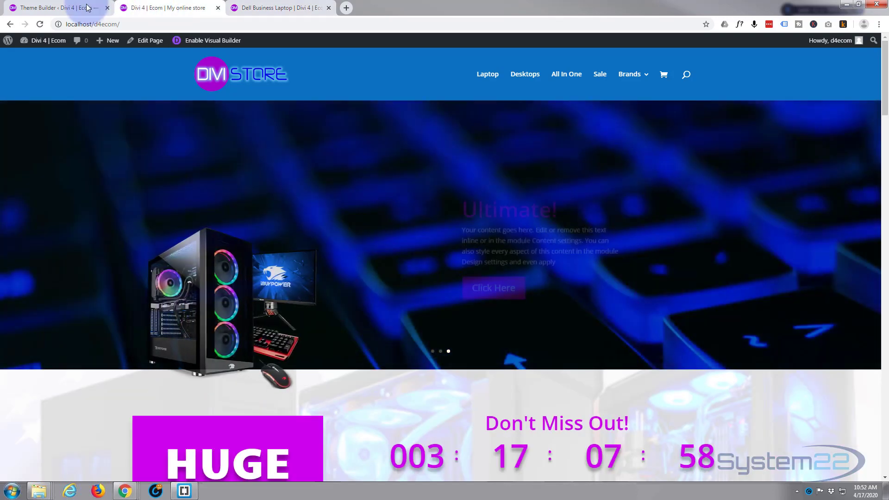
{"action": "left_click", "coordinate": [87, 8]}
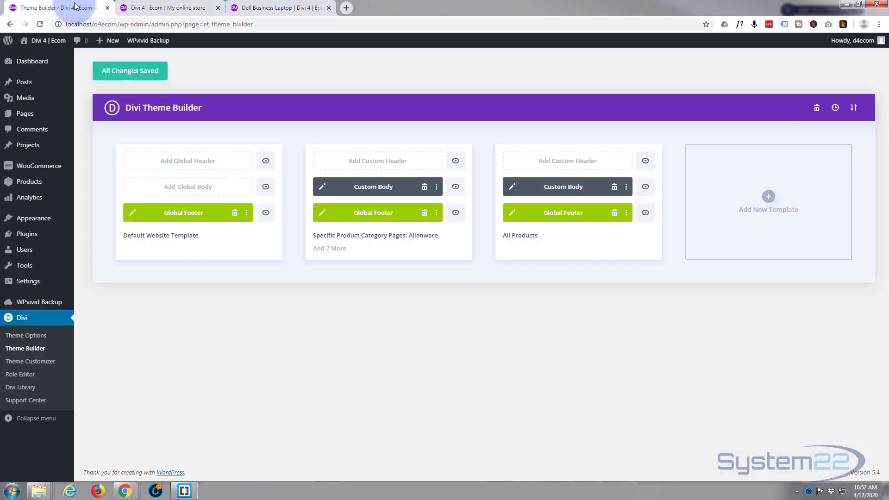
{"action": "left_click", "coordinate": [512, 187]}
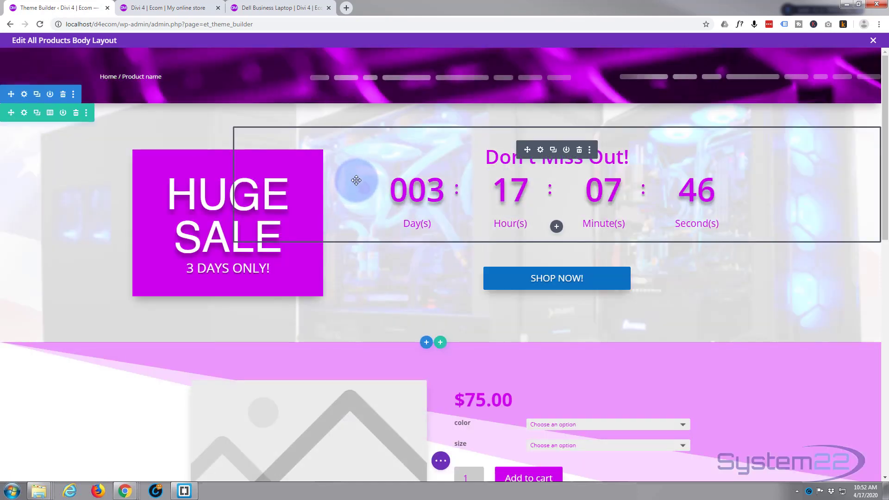
Set the Woo Add To Cart module's fields text colour to white and save the module settings
{"action": "scroll", "coordinate": [356, 181], "scroll_direction": "down", "scroll_amount": 2}
{"action": "scroll", "coordinate": [356, 180], "scroll_direction": "down", "scroll_amount": 3}
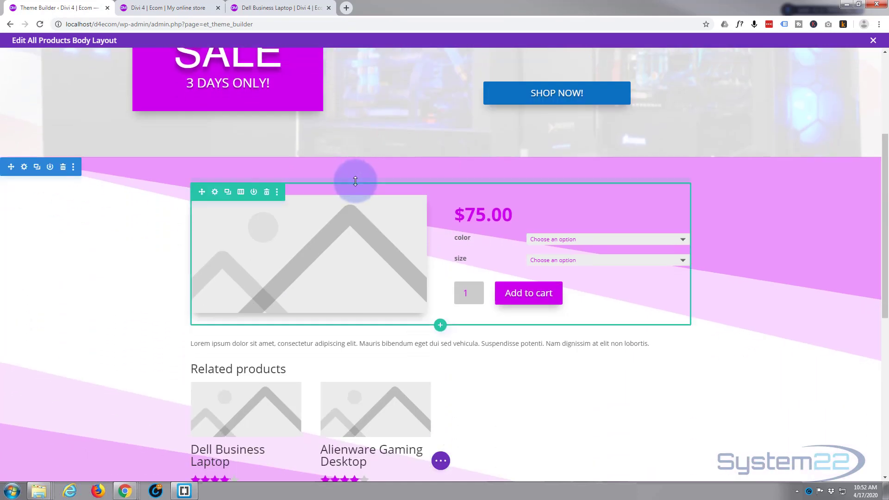
{"action": "scroll", "coordinate": [356, 181], "scroll_direction": "down", "scroll_amount": 1}
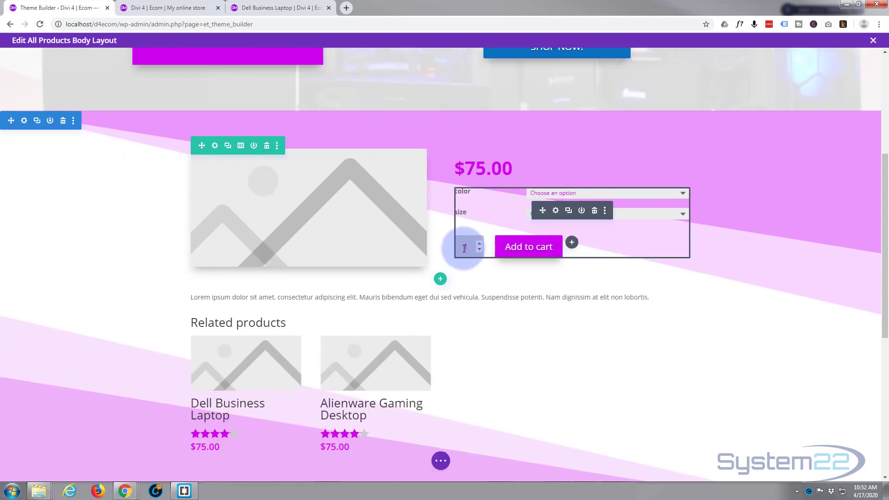
{"action": "left_click", "coordinate": [556, 210]}
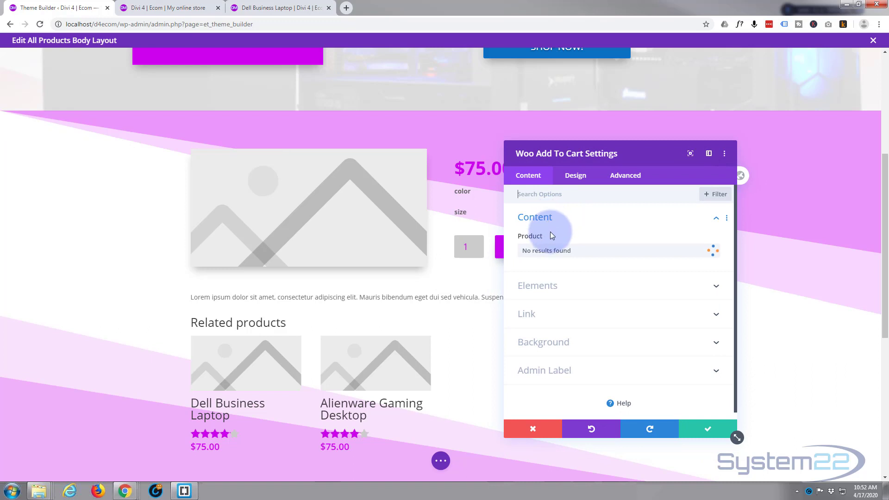
{"action": "left_click", "coordinate": [577, 178]}
{"action": "left_click", "coordinate": [580, 244]}
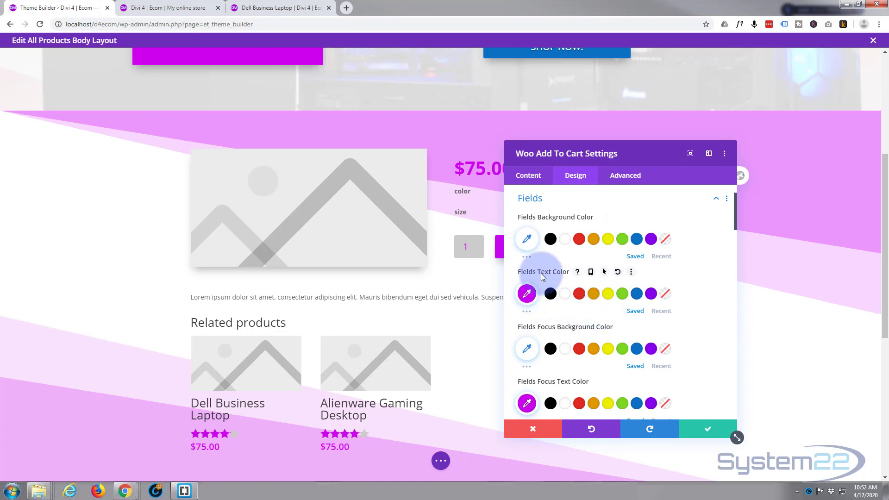
{"action": "left_click_drag", "start_coordinate": [622, 154], "coordinate": [740, 142]}
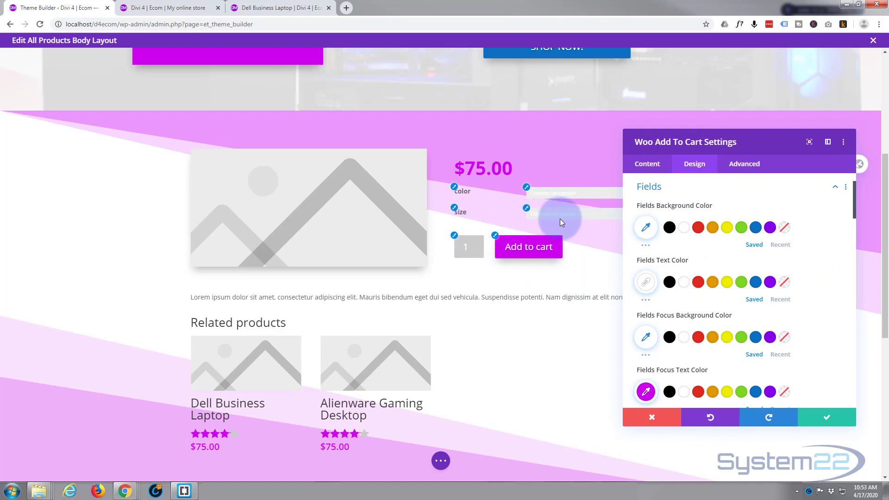
{"action": "left_click", "coordinate": [658, 187]}
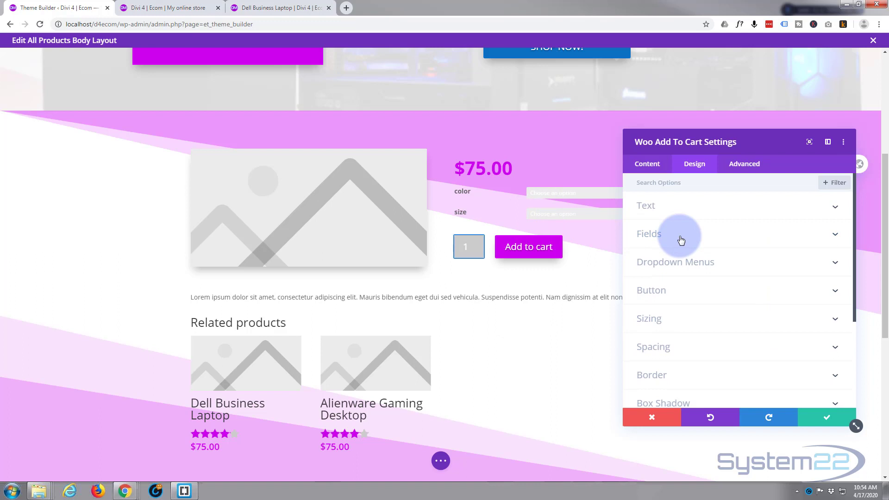
{"action": "left_click", "coordinate": [822, 416]}
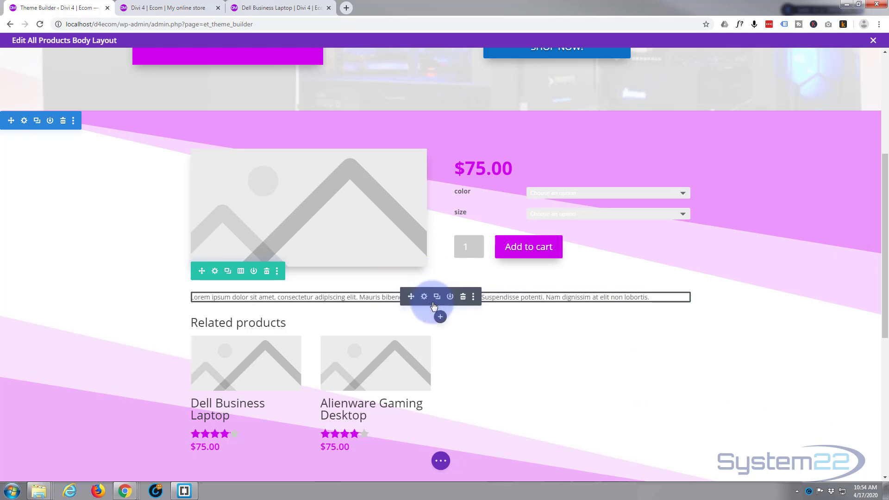
Insert a Woo Cart Notice module between the product description and the related products
{"action": "left_click", "coordinate": [441, 319]}
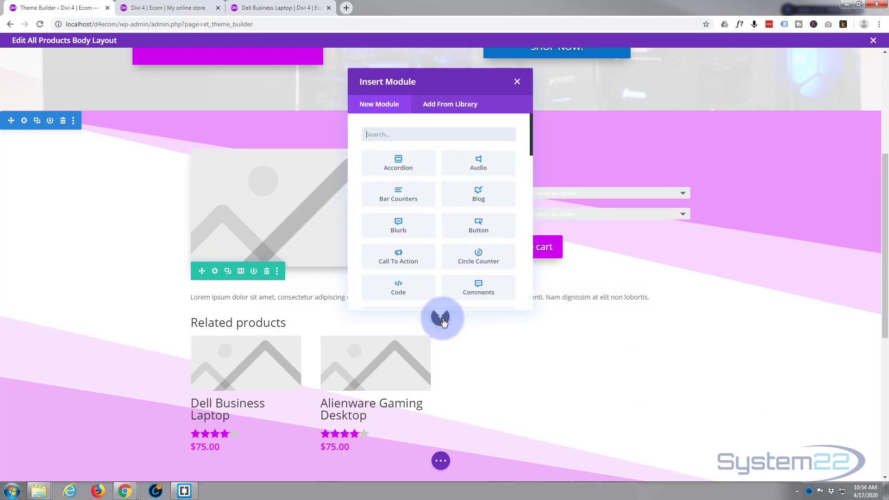
{"action": "scroll", "coordinate": [436, 236], "scroll_direction": "down", "scroll_amount": 10}
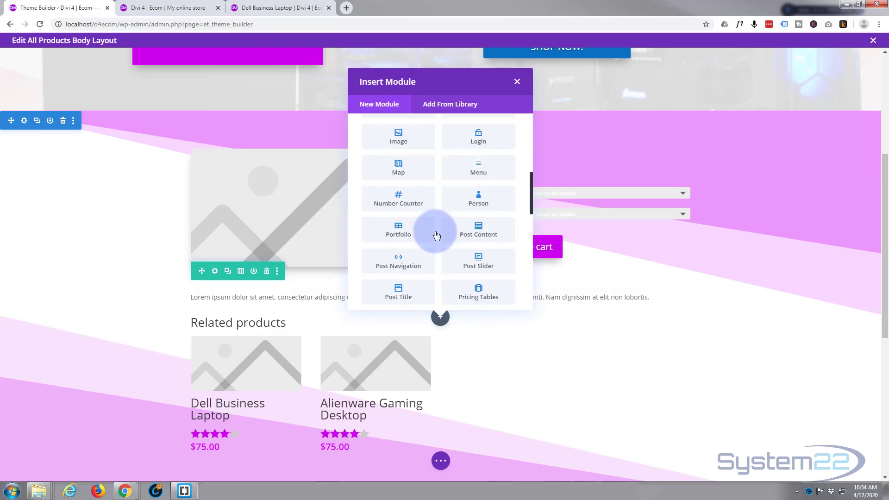
{"action": "scroll", "coordinate": [436, 236], "scroll_direction": "down", "scroll_amount": 3}
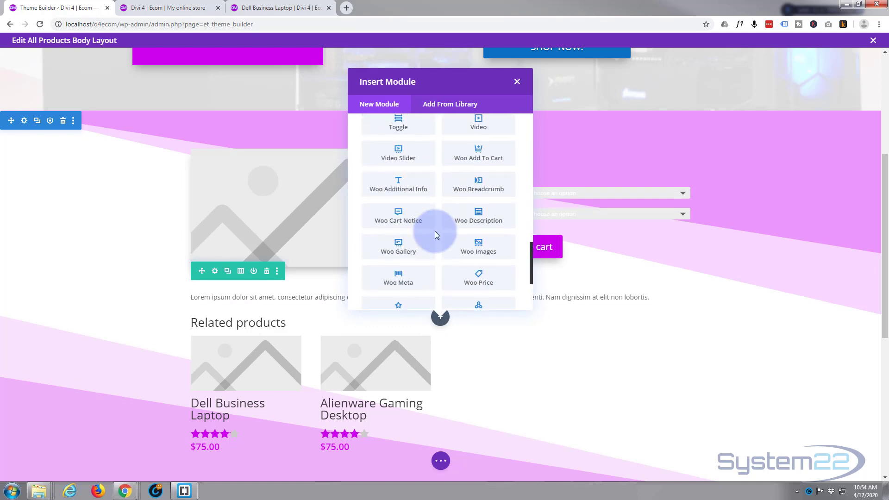
{"action": "left_click", "coordinate": [400, 217]}
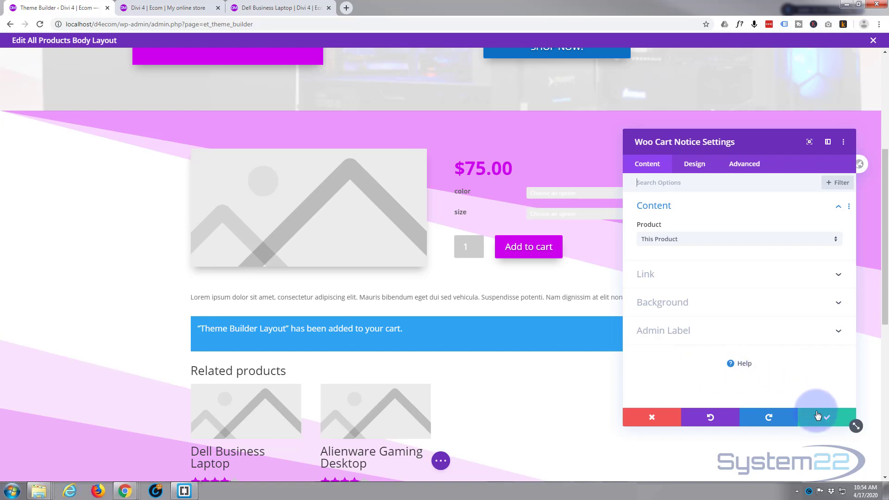
Look over the cart notice's design options and set its background colour to #cd00ed
{"action": "left_click", "coordinate": [693, 174]}
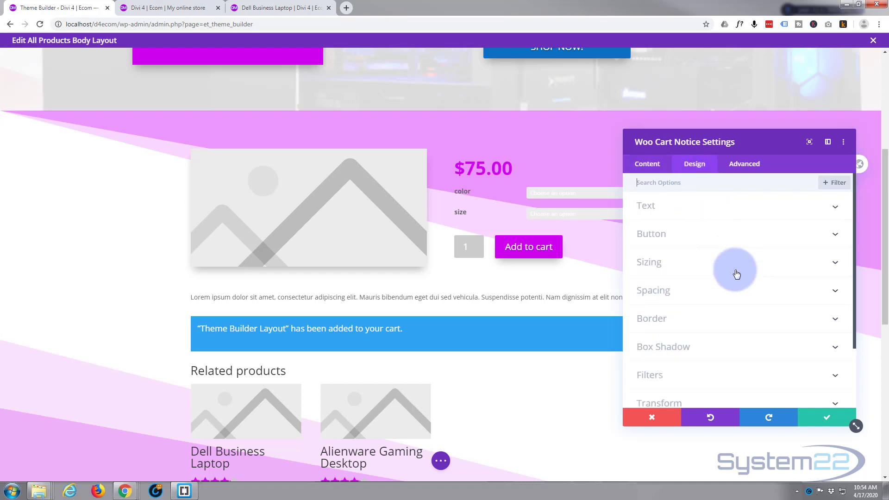
{"action": "scroll", "coordinate": [736, 273], "scroll_direction": "down", "scroll_amount": 2}
{"action": "scroll", "coordinate": [736, 273], "scroll_direction": "up", "scroll_amount": 2}
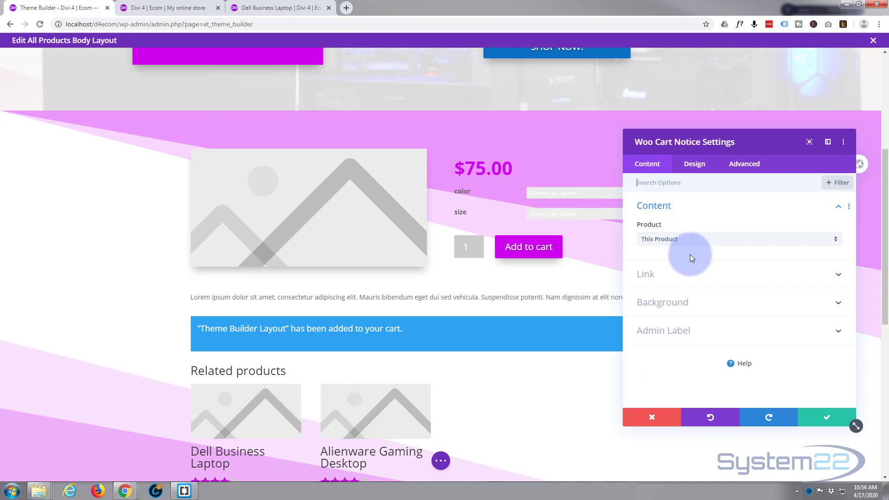
{"action": "left_click", "coordinate": [708, 304]}
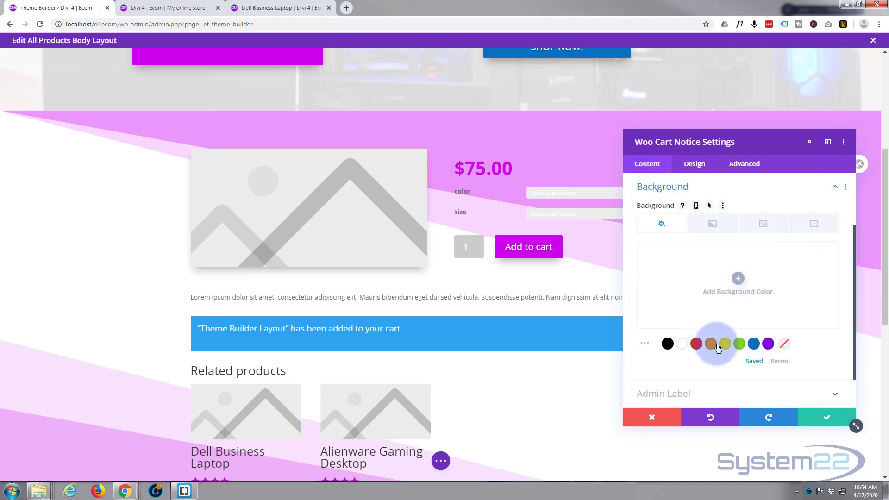
{"action": "left_click", "coordinate": [656, 291]}
{"action": "type", "text": "#cd00ed"}
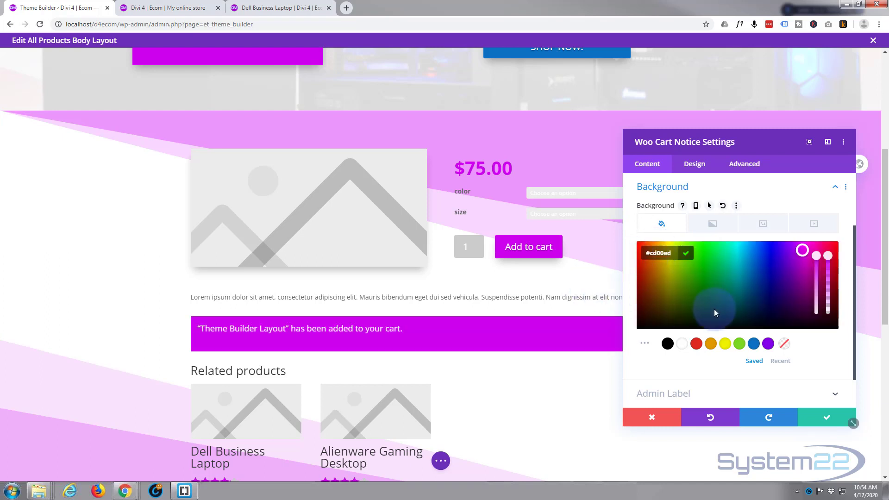
Apply the fourth preset box shadow to the cart notice and save the module settings
{"action": "left_click", "coordinate": [690, 171]}
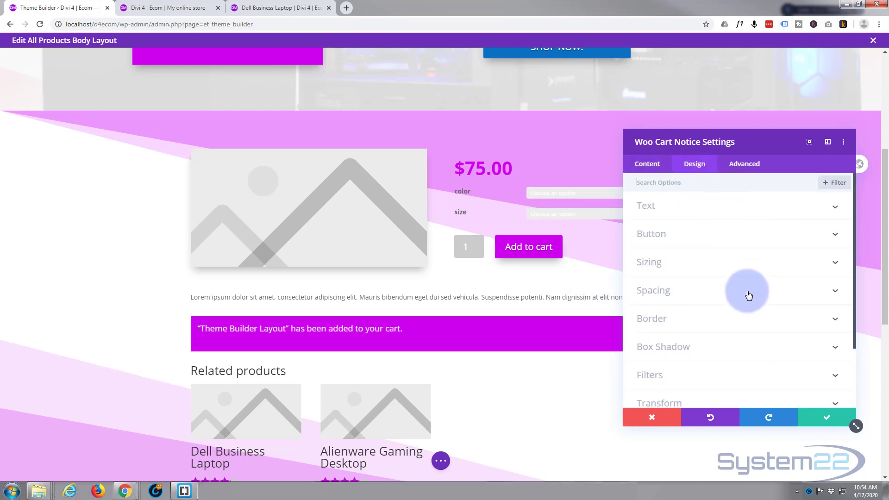
{"action": "left_click", "coordinate": [729, 348]}
{"action": "left_click", "coordinate": [814, 231]}
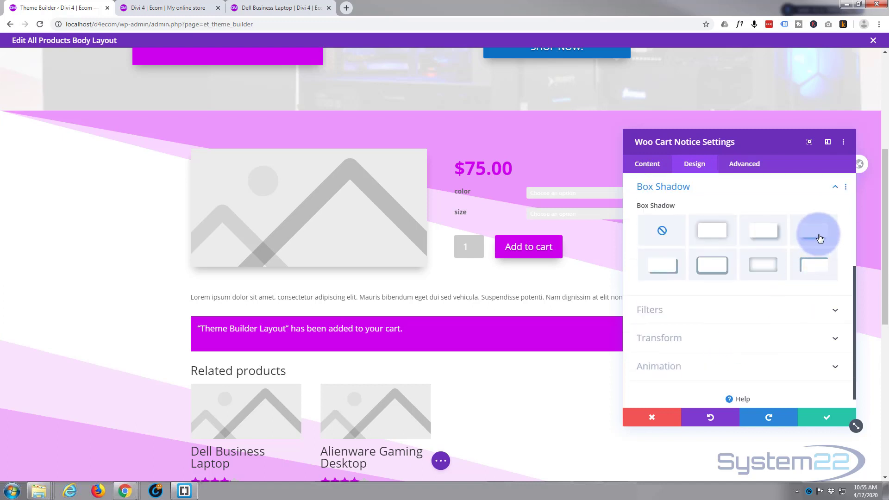
{"action": "left_click", "coordinate": [834, 422]}
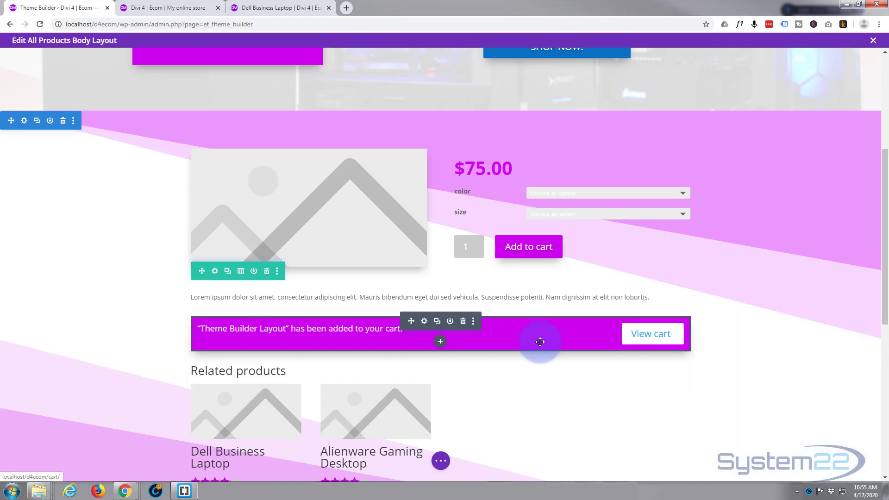
Enable custom button styles for the Woo Cart Notice module and set the button text colour to #ffffff
{"action": "left_click", "coordinate": [426, 323]}
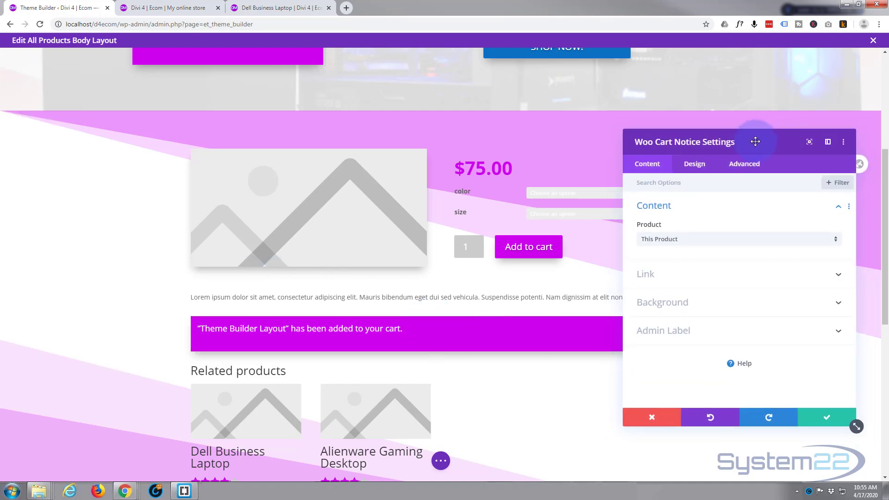
{"action": "left_click_drag", "start_coordinate": [743, 144], "coordinate": [465, 116]}
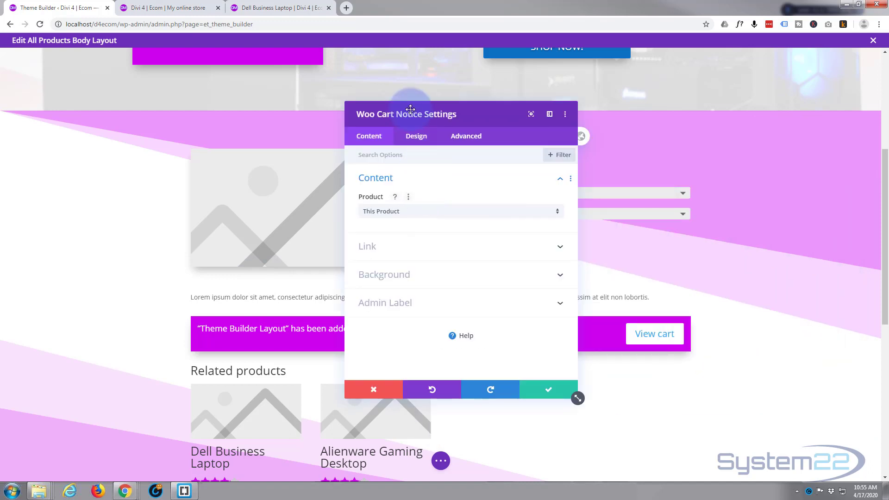
{"action": "left_click", "coordinate": [416, 137]}
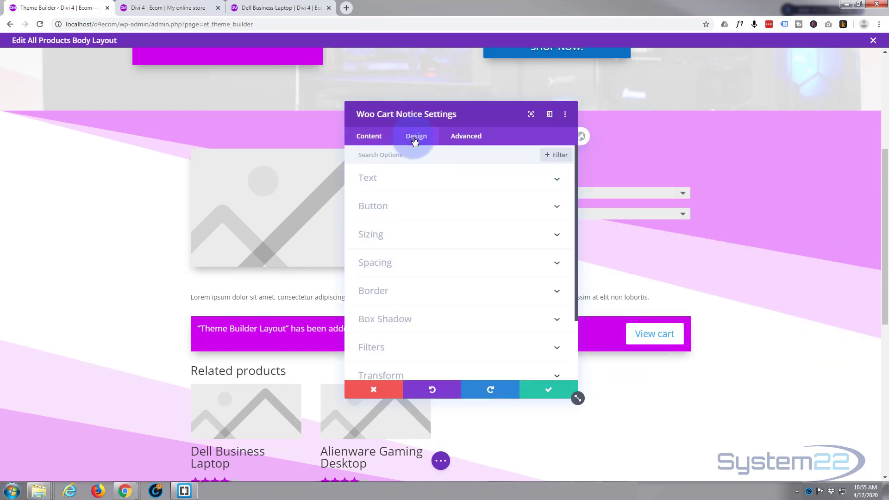
{"action": "left_click", "coordinate": [415, 215]}
{"action": "left_click", "coordinate": [378, 194]}
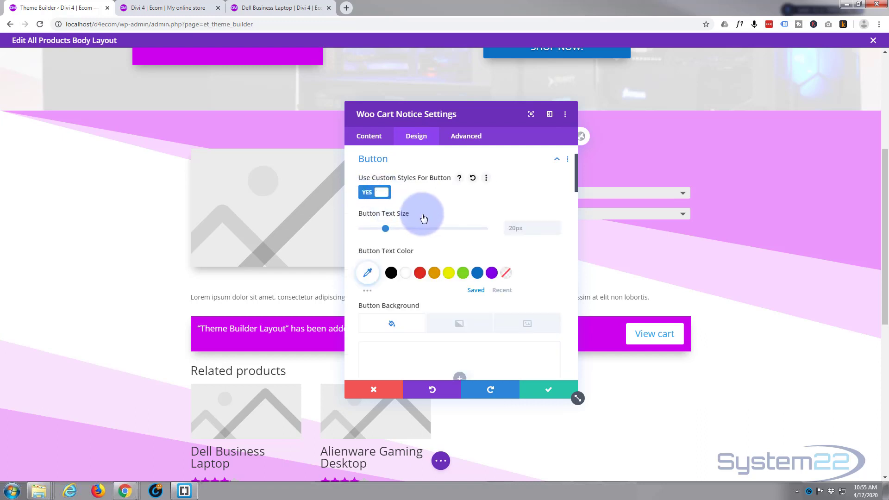
{"action": "scroll", "coordinate": [424, 217], "scroll_direction": "down", "scroll_amount": 5}
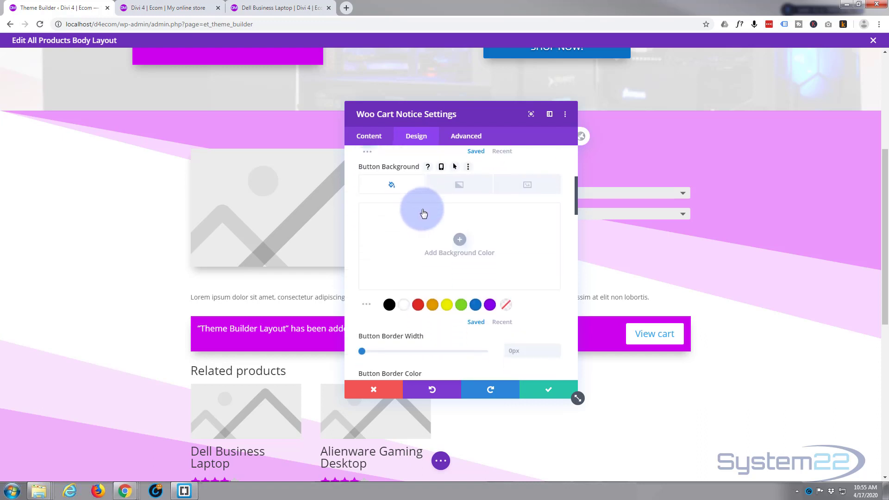
{"action": "scroll", "coordinate": [422, 210], "scroll_direction": "up", "scroll_amount": 3}
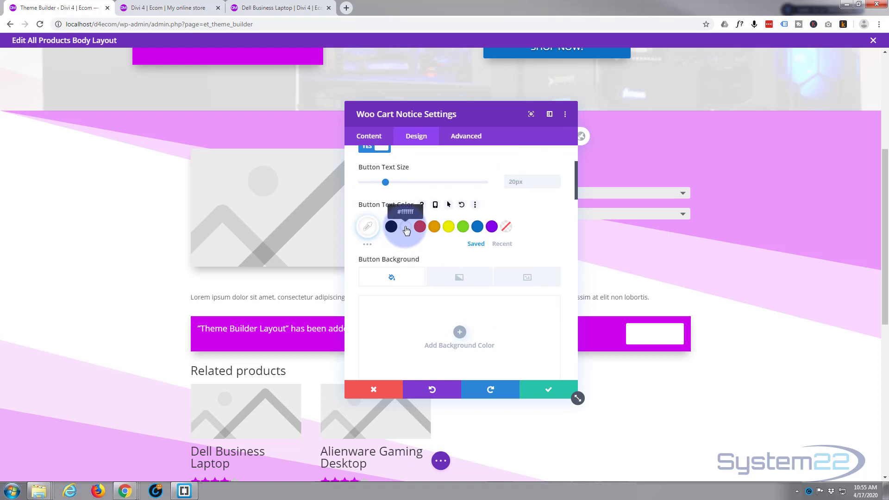
Set the cart notice button's background colour to #0c71c3
{"action": "scroll", "coordinate": [407, 232], "scroll_direction": "down", "scroll_amount": 2}
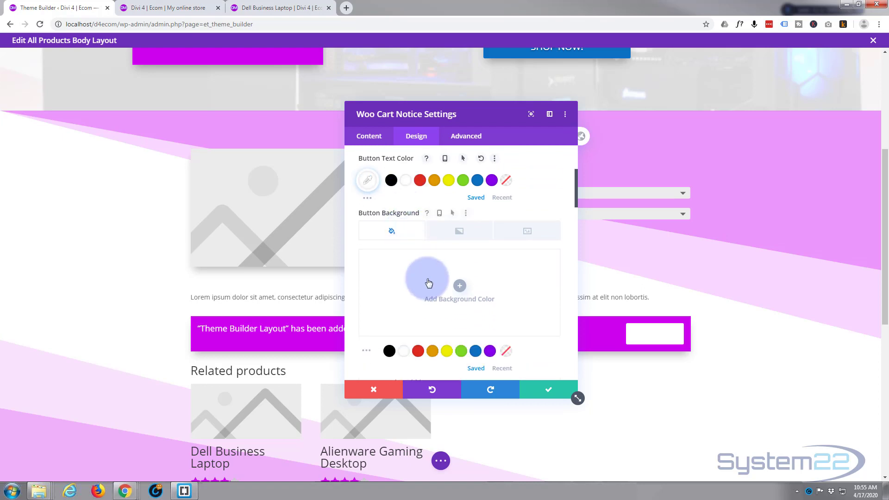
{"action": "left_click", "coordinate": [461, 287]}
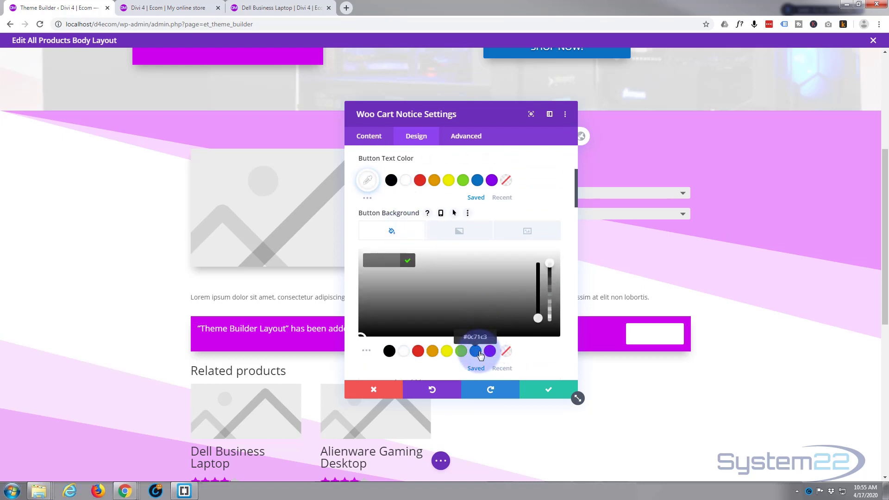
{"action": "left_click", "coordinate": [476, 352]}
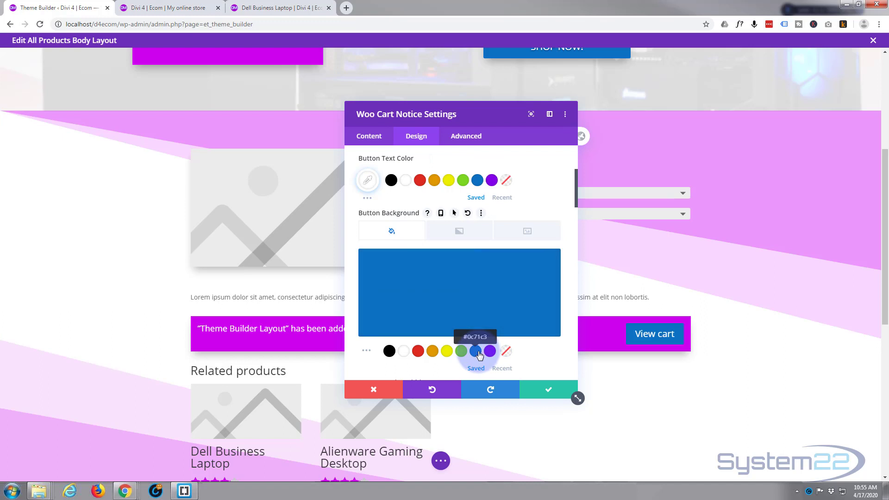
Turn off the cart notice's button icon, apply the fourth preset button box shadow and save the module settings
{"action": "scroll", "coordinate": [445, 298], "scroll_direction": "down", "scroll_amount": 5}
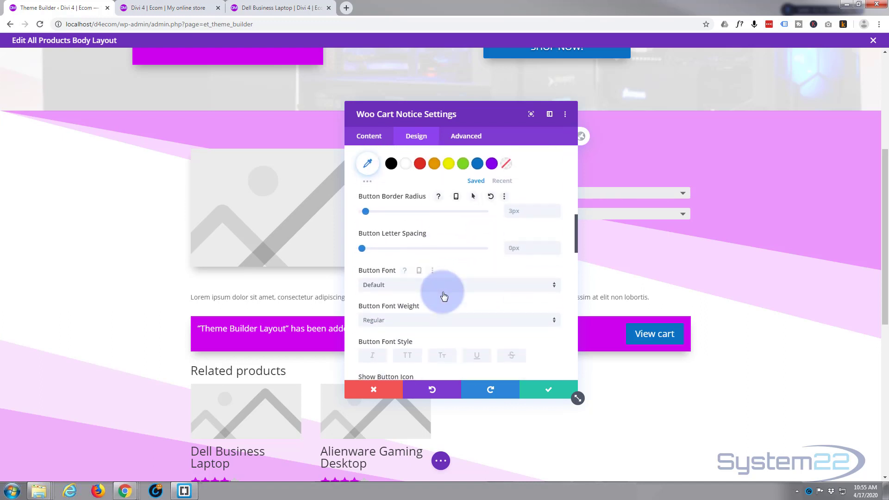
{"action": "scroll", "coordinate": [443, 294], "scroll_direction": "down", "scroll_amount": 4}
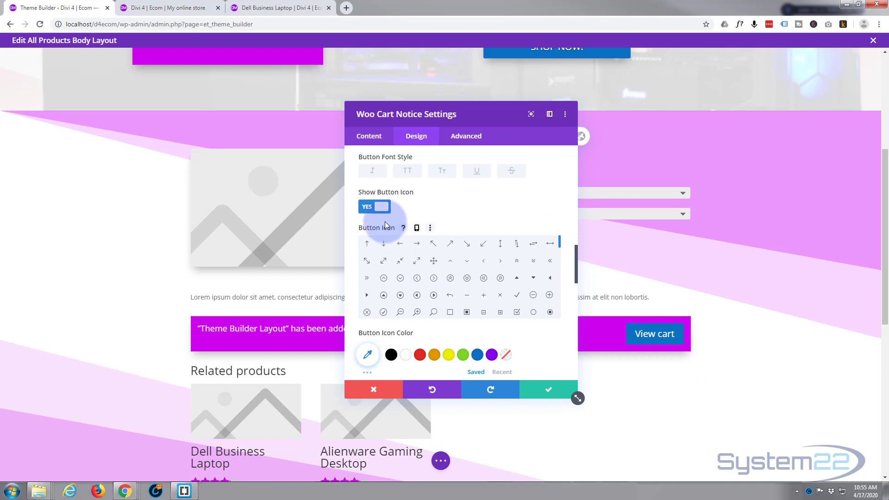
{"action": "left_click", "coordinate": [376, 208]}
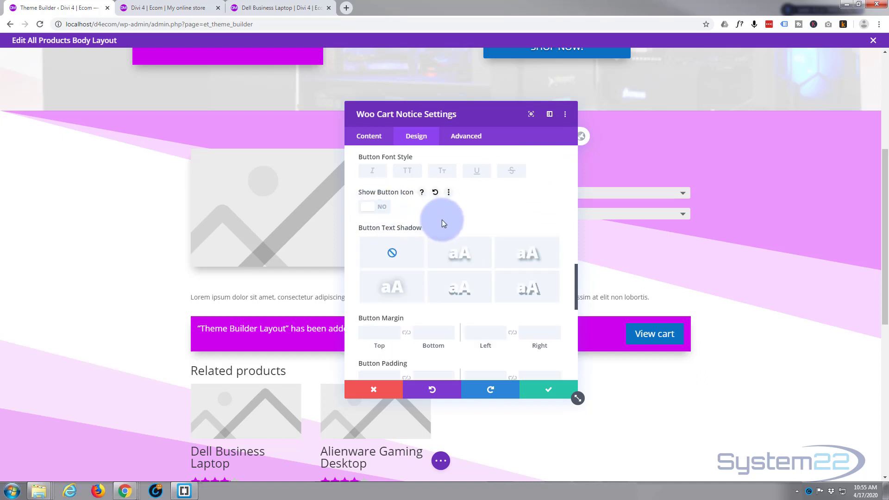
{"action": "scroll", "coordinate": [441, 224], "scroll_direction": "down", "scroll_amount": 4}
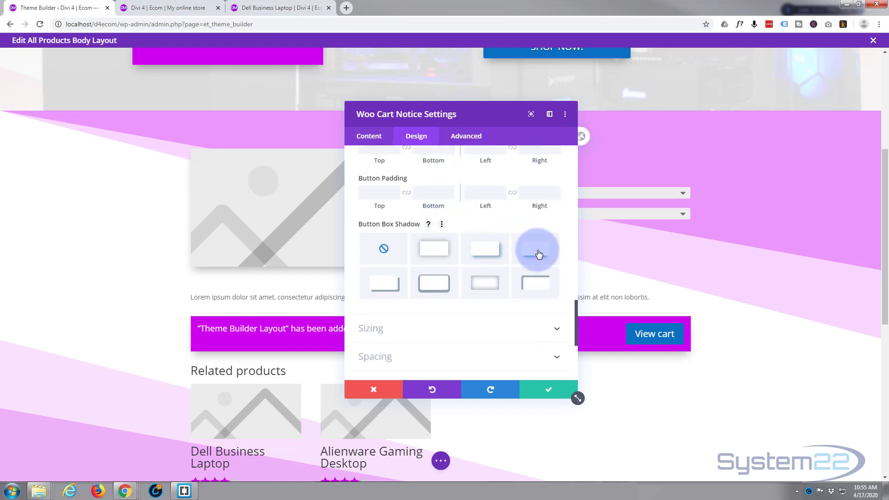
{"action": "left_click", "coordinate": [538, 253]}
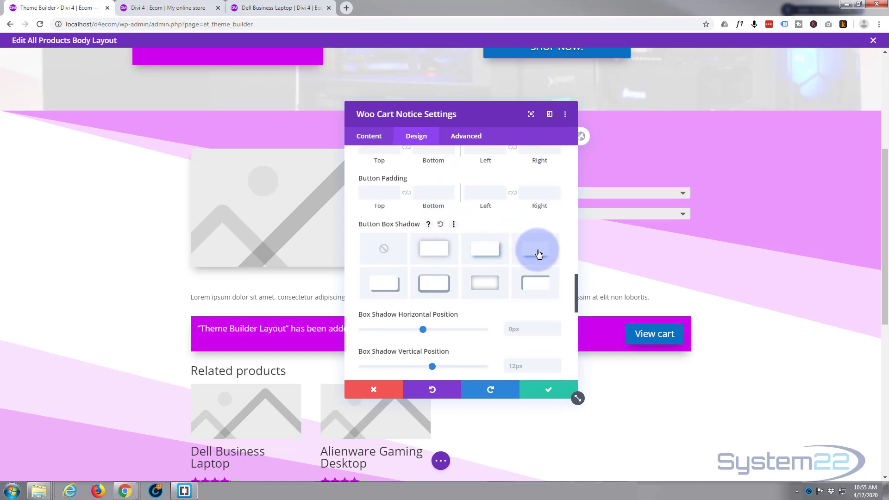
{"action": "left_click", "coordinate": [549, 394]}
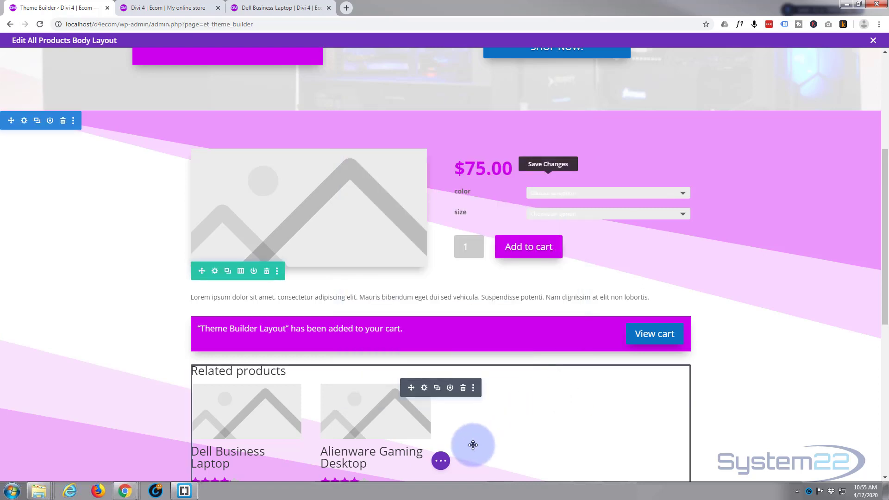
Save the All Products body layout, close its editor and save the Theme Builder changes
{"action": "left_click", "coordinate": [441, 461]}
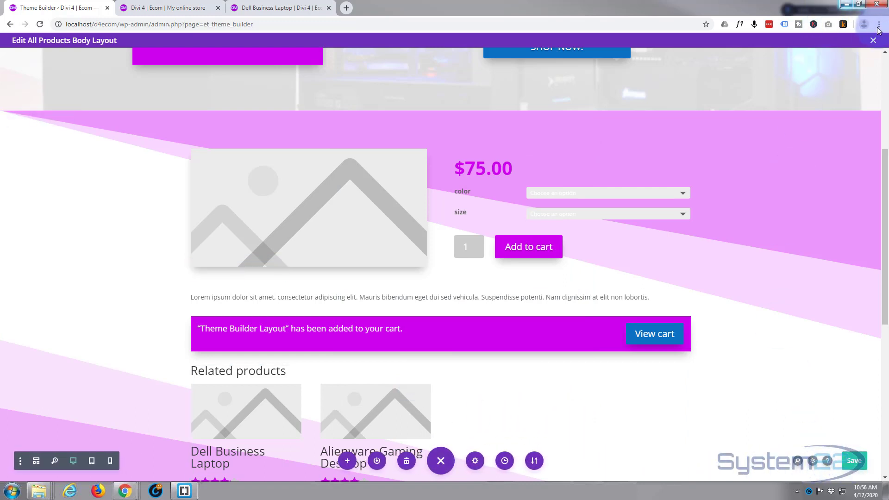
{"action": "left_click", "coordinate": [873, 42]}
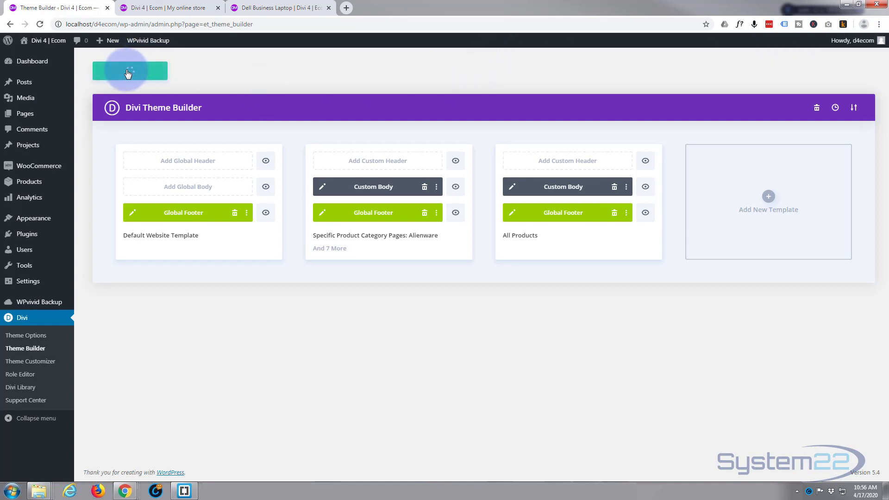
Close the Dell Business Laptop page and open the Dell Gaming Desktop product from the live store's Best Sellers section
{"action": "left_click", "coordinate": [162, 7]}
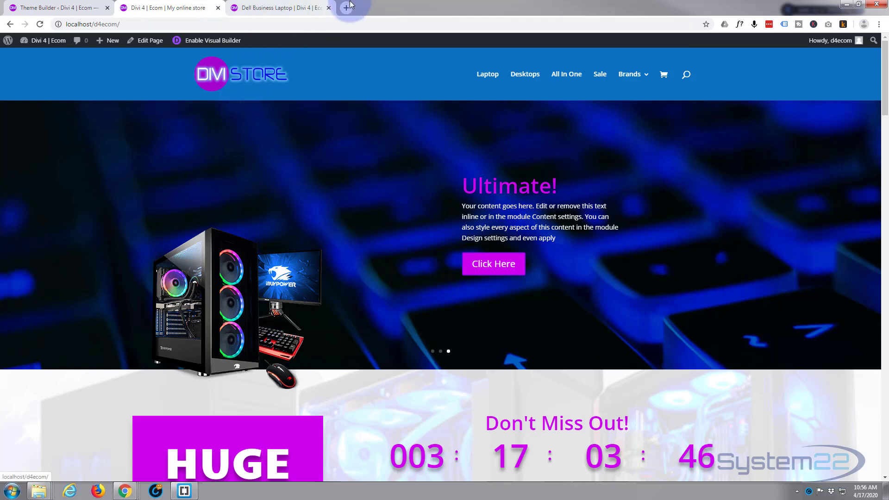
{"action": "left_click", "coordinate": [328, 7]}
{"action": "scroll", "coordinate": [247, 85], "scroll_direction": "down", "scroll_amount": 1}
{"action": "scroll", "coordinate": [248, 84], "scroll_direction": "down", "scroll_amount": 10}
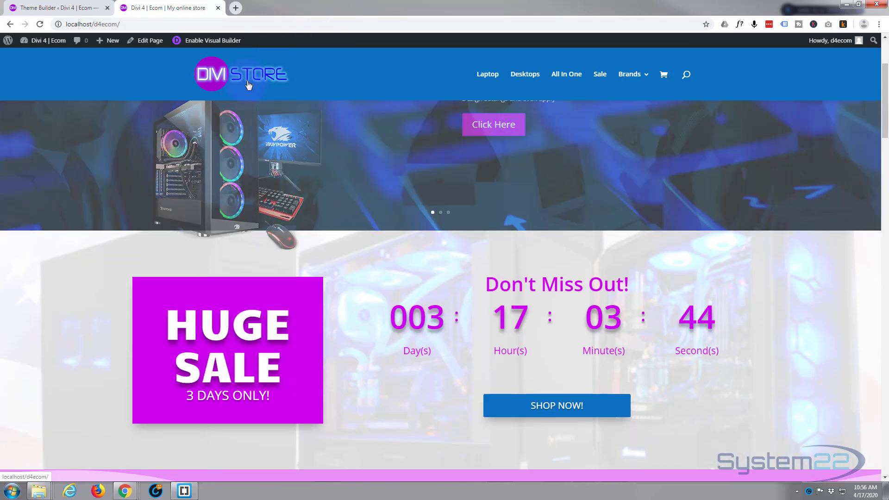
{"action": "scroll", "coordinate": [248, 85], "scroll_direction": "down", "scroll_amount": 1}
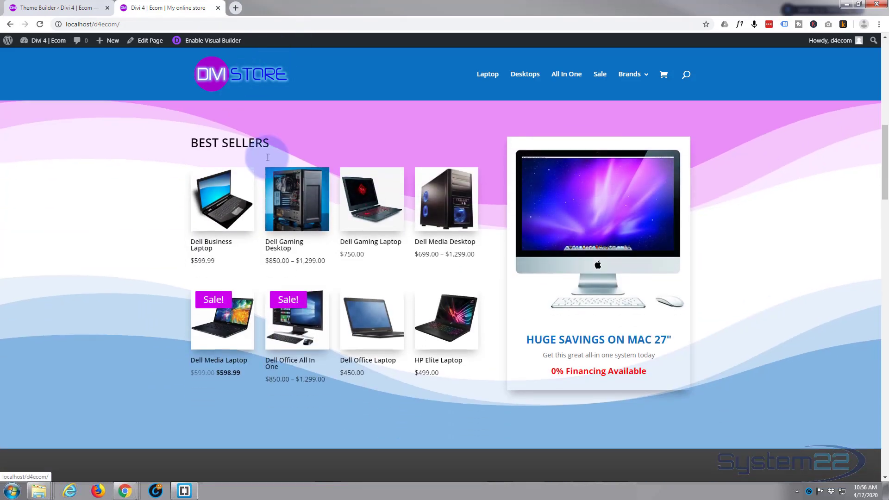
{"action": "left_click", "coordinate": [291, 198]}
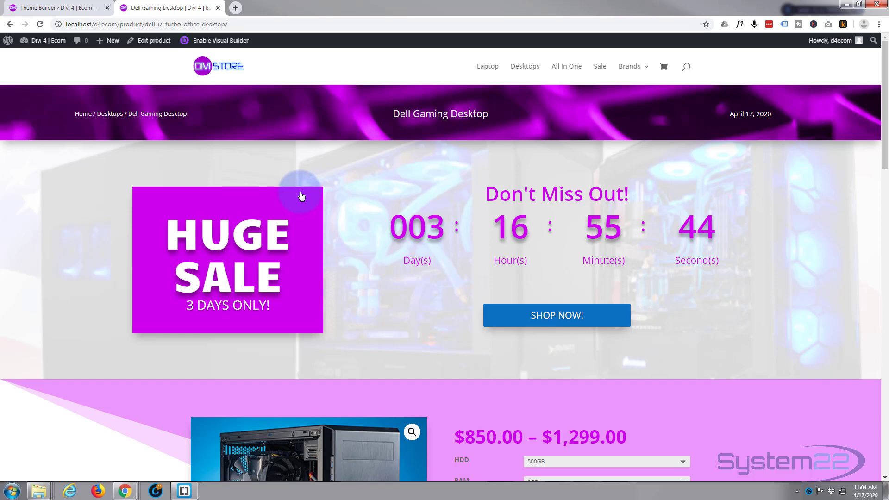
Choose the 750GB HDD option for the Dell Gaming Desktop and add the product to the cart
{"action": "scroll", "coordinate": [301, 197], "scroll_direction": "down", "scroll_amount": 5}
{"action": "scroll", "coordinate": [152, 203], "scroll_direction": "down", "scroll_amount": 2}
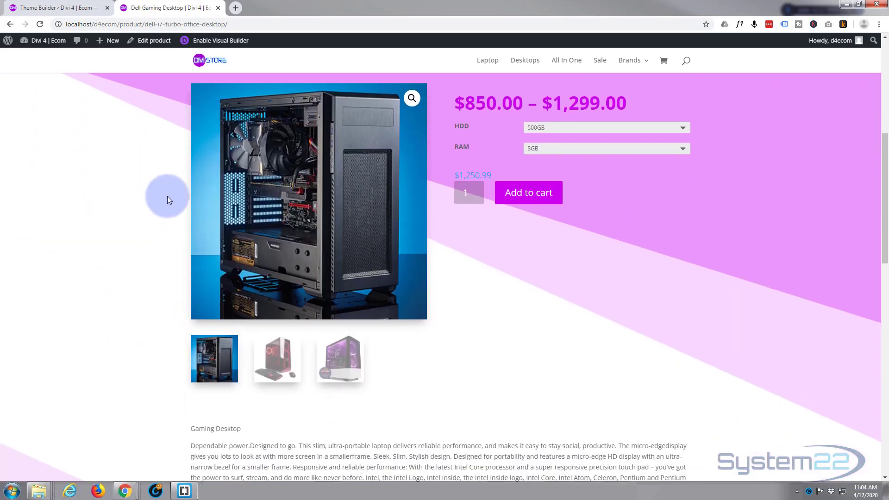
{"action": "left_click", "coordinate": [684, 125]}
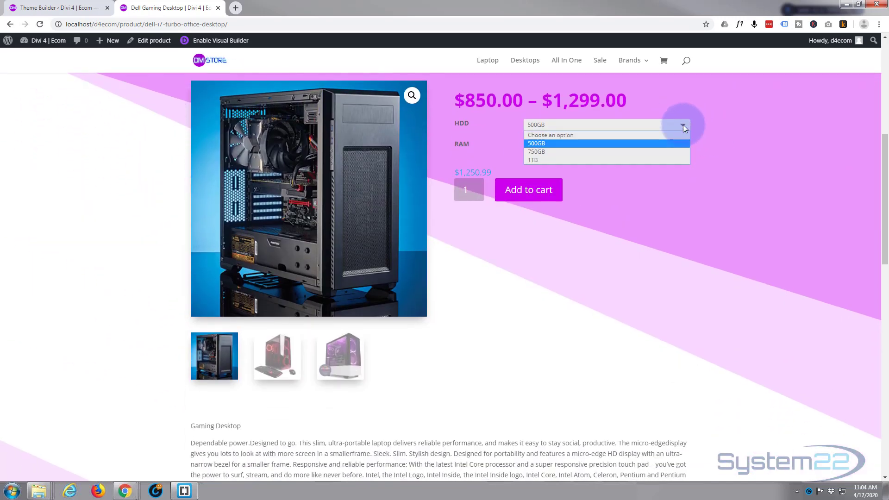
{"action": "left_click", "coordinate": [637, 152]}
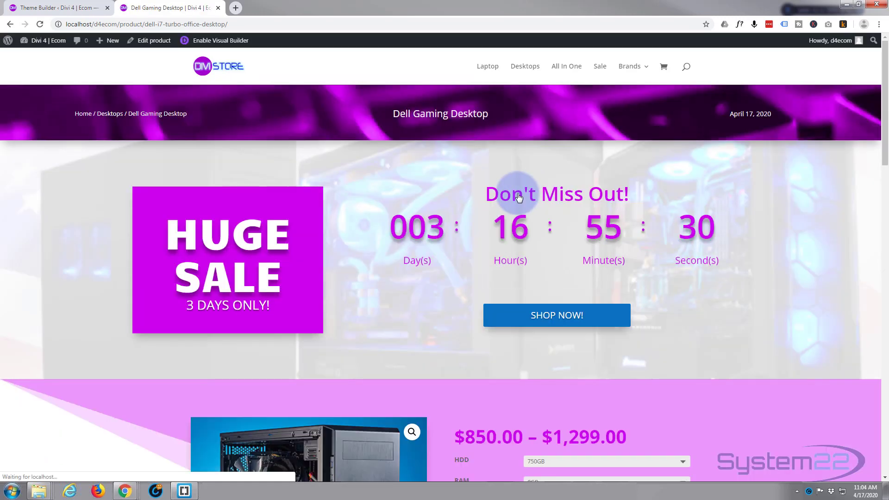
Examine the live product page from the sale banner to the footer, checking the cart notice, dividers and related products
{"action": "scroll", "coordinate": [519, 198], "scroll_direction": "down", "scroll_amount": 3}
{"action": "scroll", "coordinate": [518, 195], "scroll_direction": "down", "scroll_amount": 6}
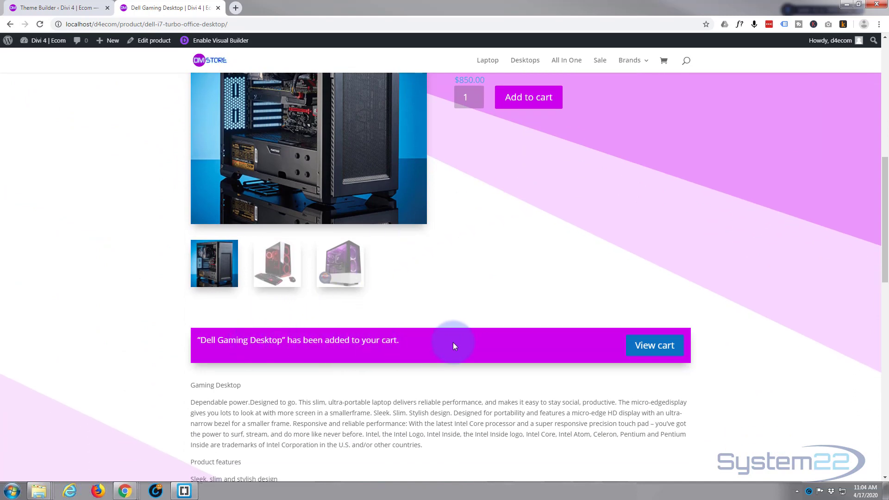
{"action": "scroll", "coordinate": [452, 345], "scroll_direction": "down", "scroll_amount": 5}
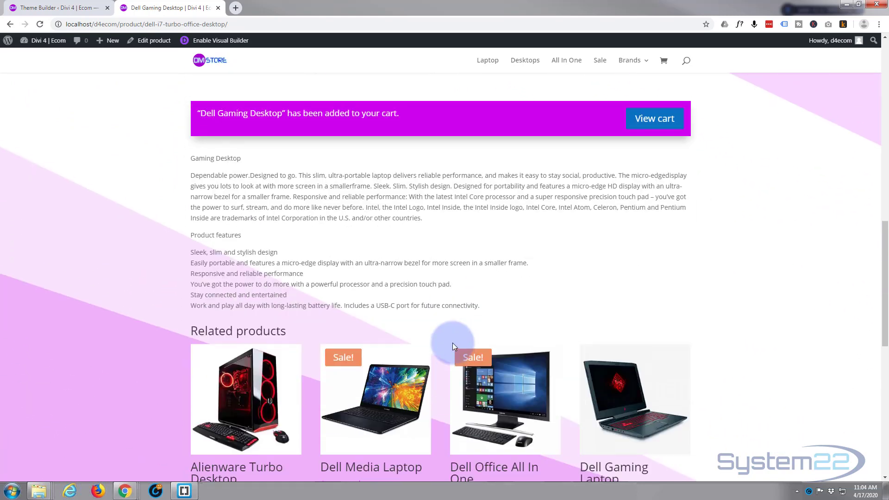
{"action": "scroll", "coordinate": [418, 332], "scroll_direction": "down", "scroll_amount": 4}
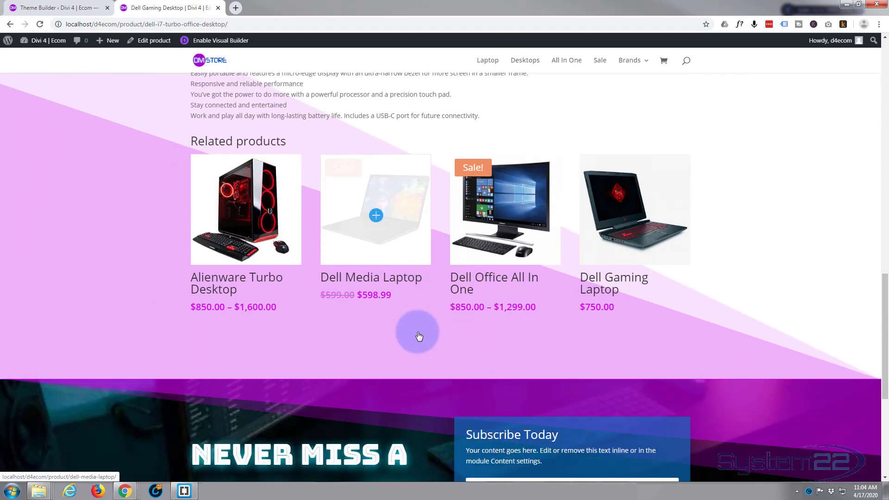
{"action": "scroll", "coordinate": [418, 332], "scroll_direction": "down", "scroll_amount": 6}
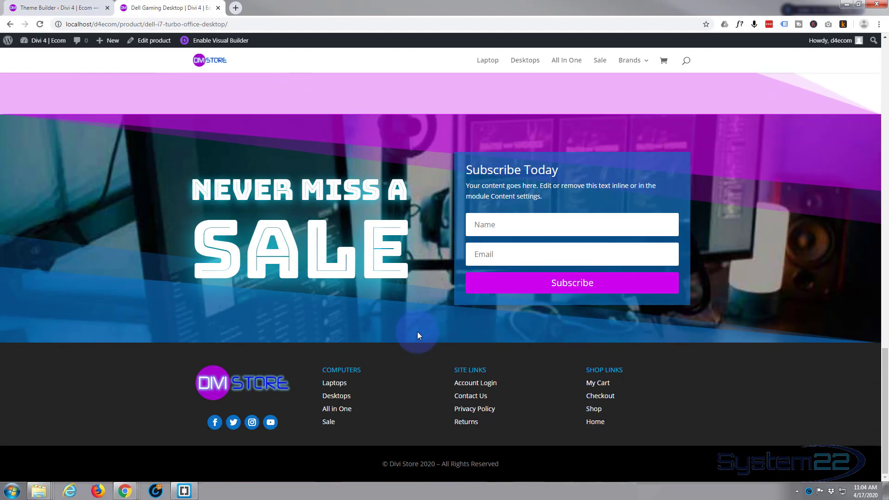
{"action": "scroll", "coordinate": [417, 331], "scroll_direction": "up", "scroll_amount": 15}
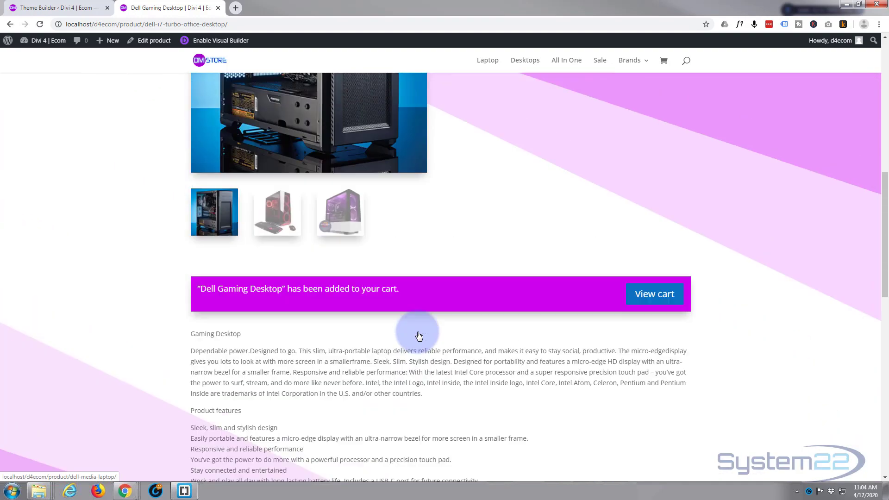
{"action": "scroll", "coordinate": [419, 336], "scroll_direction": "up", "scroll_amount": 9}
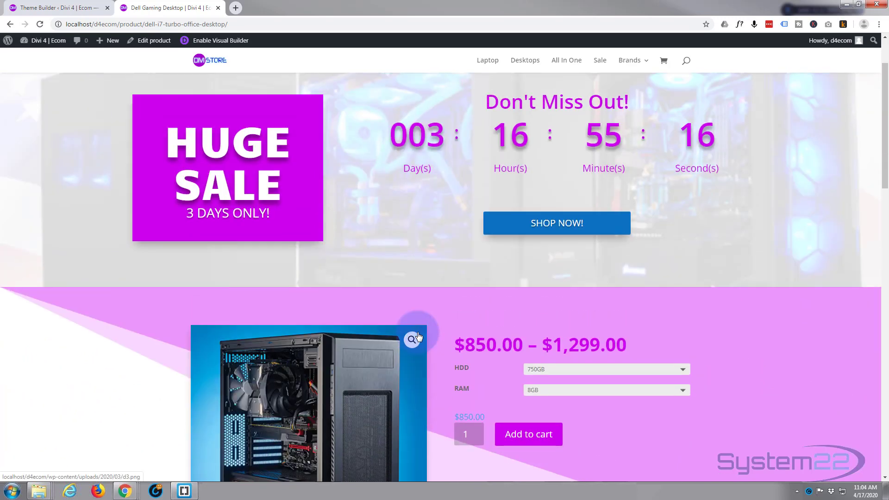
{"action": "scroll", "coordinate": [418, 335], "scroll_direction": "up", "scroll_amount": 2}
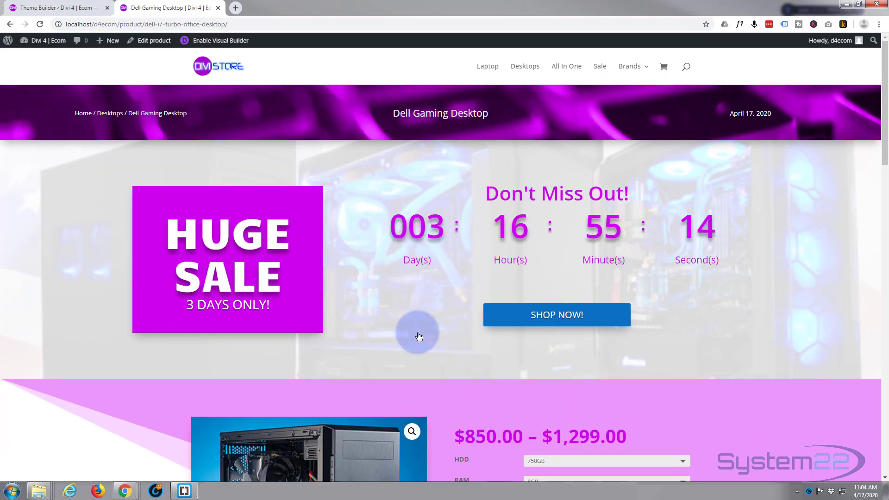
{"action": "scroll", "coordinate": [418, 336], "scroll_direction": "down", "scroll_amount": 1}
{"action": "scroll", "coordinate": [417, 332], "scroll_direction": "down", "scroll_amount": 4}
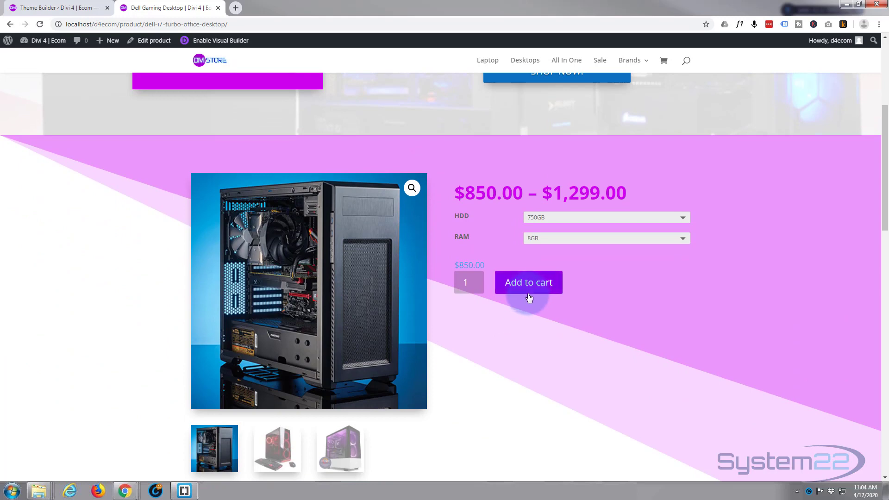
{"action": "scroll", "coordinate": [492, 329], "scroll_direction": "down", "scroll_amount": 1}
{"action": "scroll", "coordinate": [492, 329], "scroll_direction": "down", "scroll_amount": 5}
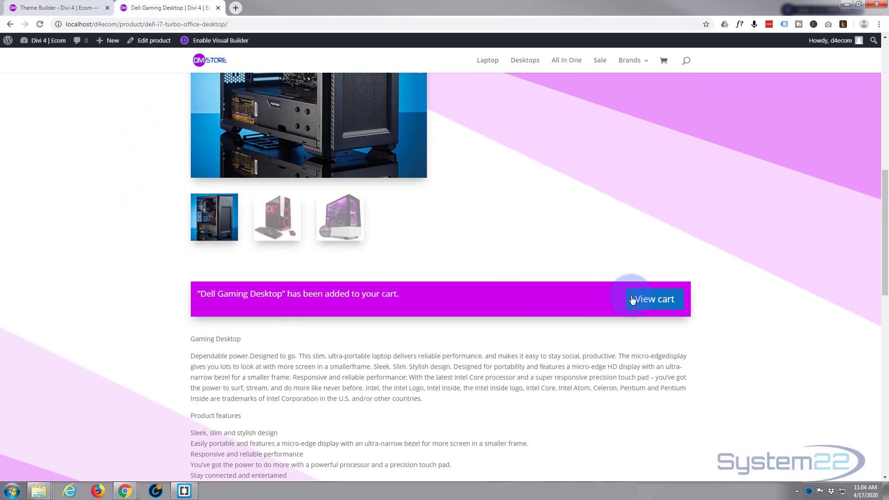
Open the cart from the product page's cart notice and look over its contents and totals
{"action": "left_click", "coordinate": [648, 303]}
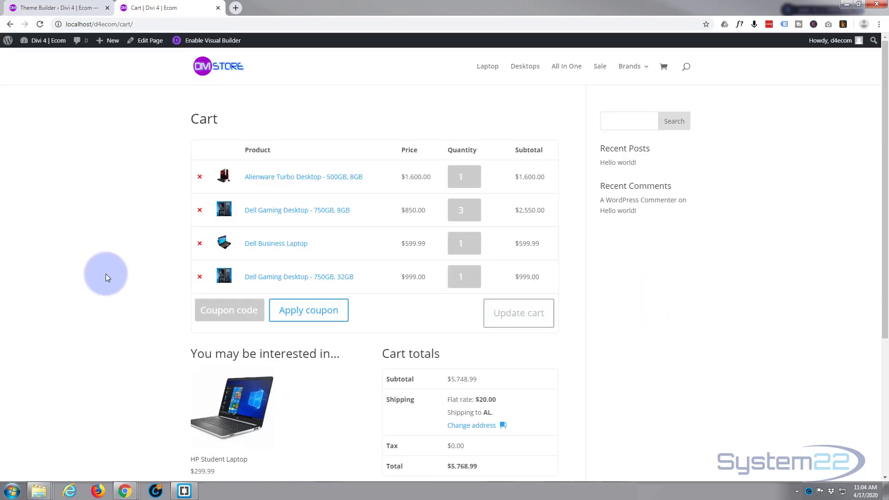
{"action": "scroll", "coordinate": [105, 273], "scroll_direction": "down", "scroll_amount": 3}
{"action": "scroll", "coordinate": [105, 273], "scroll_direction": "up", "scroll_amount": 3}
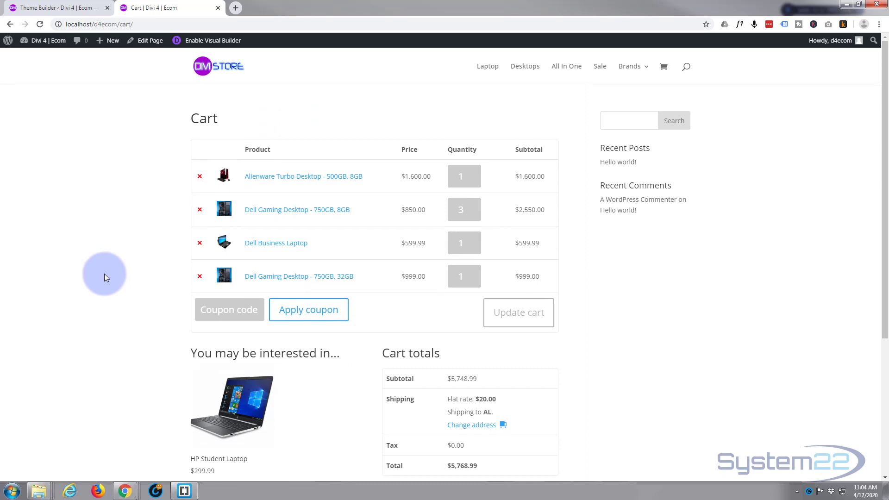
Return from the cart to the Dell Gaming Desktop page and review its full layout from the title banner to the footer
{"action": "left_click", "coordinate": [9, 24]}
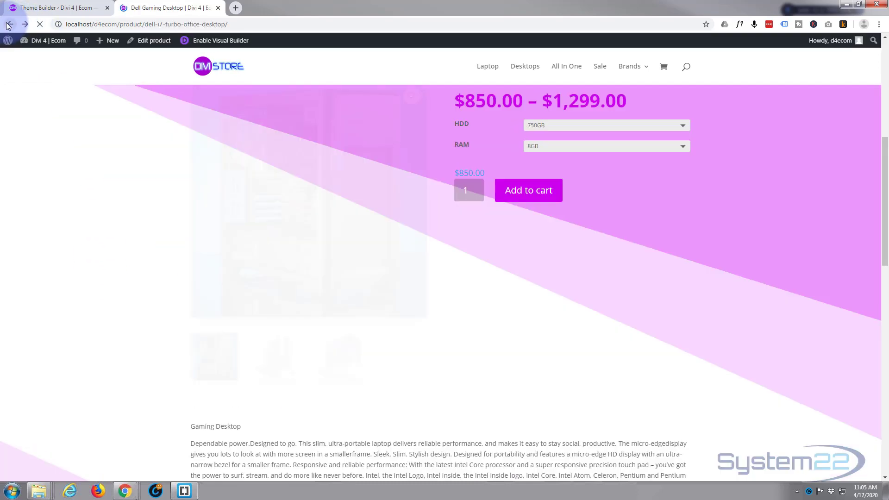
{"action": "scroll", "coordinate": [84, 230], "scroll_direction": "up", "scroll_amount": 4}
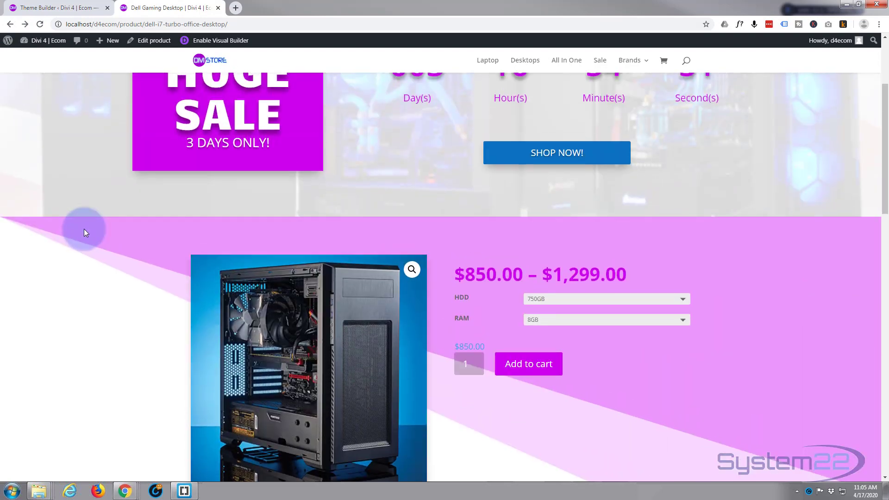
{"action": "scroll", "coordinate": [84, 228], "scroll_direction": "up", "scroll_amount": 3}
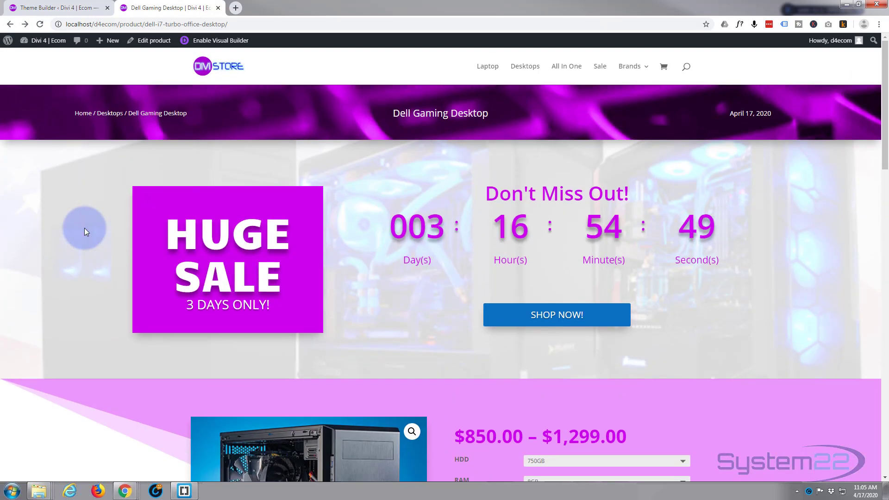
{"action": "scroll", "coordinate": [84, 228], "scroll_direction": "down", "scroll_amount": 7}
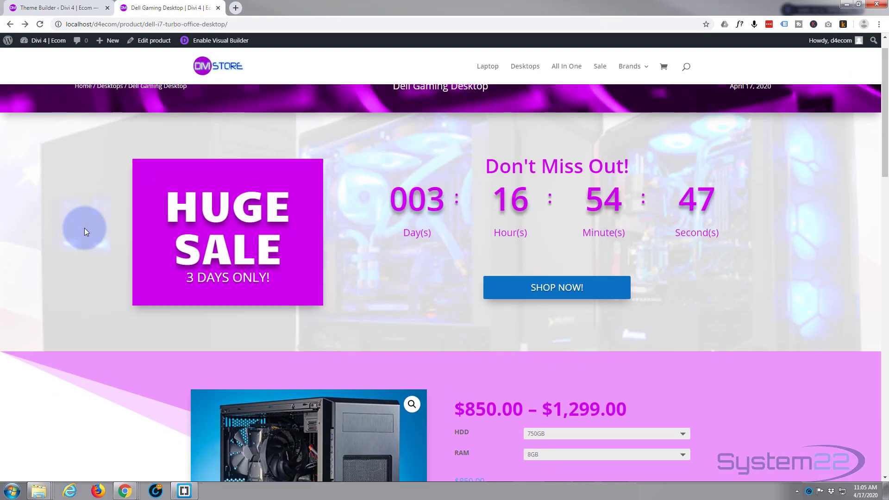
{"action": "scroll", "coordinate": [84, 228], "scroll_direction": "down", "scroll_amount": 8}
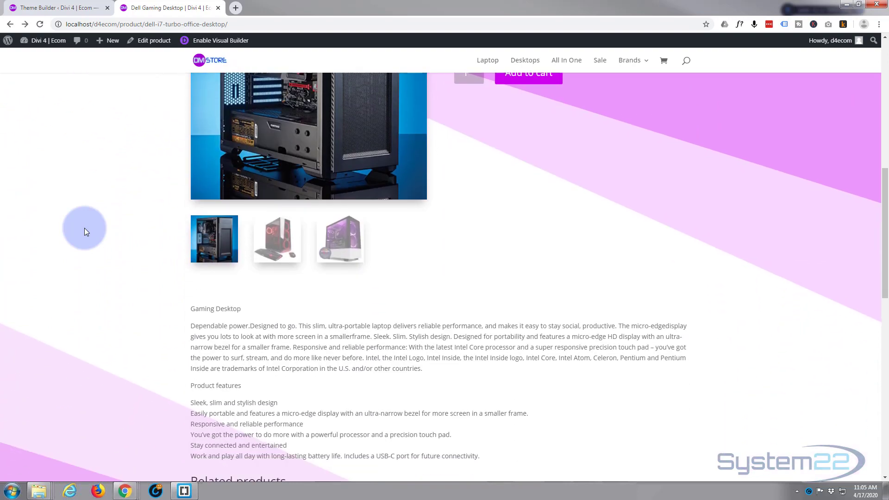
{"action": "scroll", "coordinate": [85, 228], "scroll_direction": "down", "scroll_amount": 7}
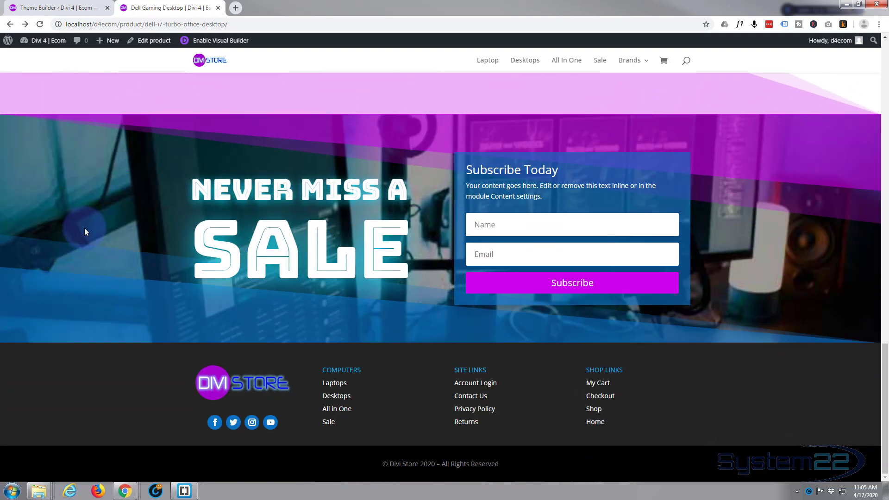
{"action": "scroll", "coordinate": [84, 228], "scroll_direction": "up", "scroll_amount": 9}
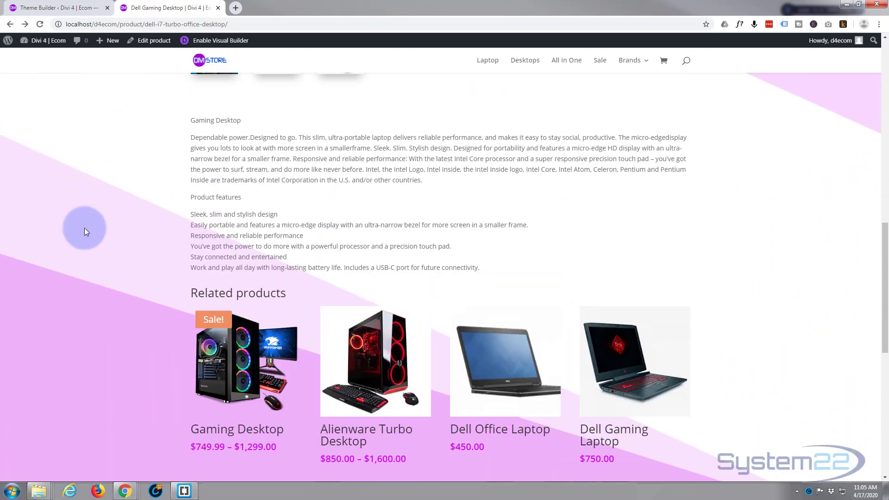
{"action": "scroll", "coordinate": [84, 228], "scroll_direction": "up", "scroll_amount": 12}
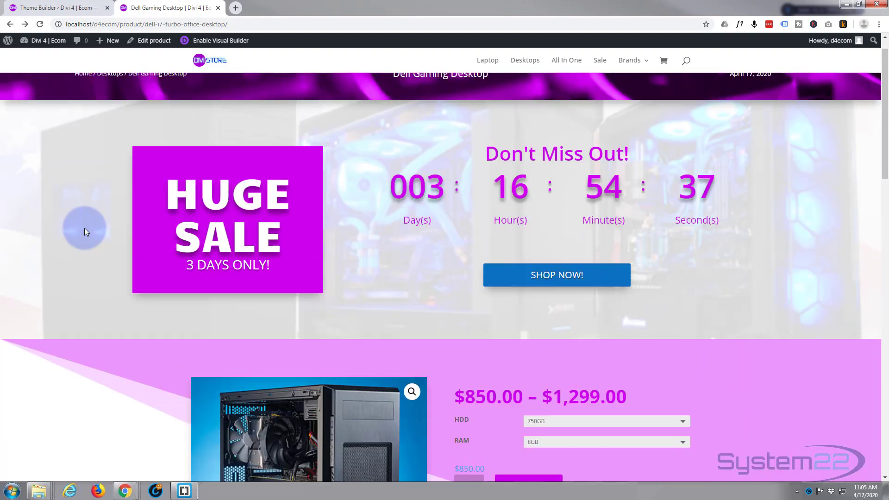
{"action": "scroll", "coordinate": [85, 228], "scroll_direction": "up", "scroll_amount": 1}
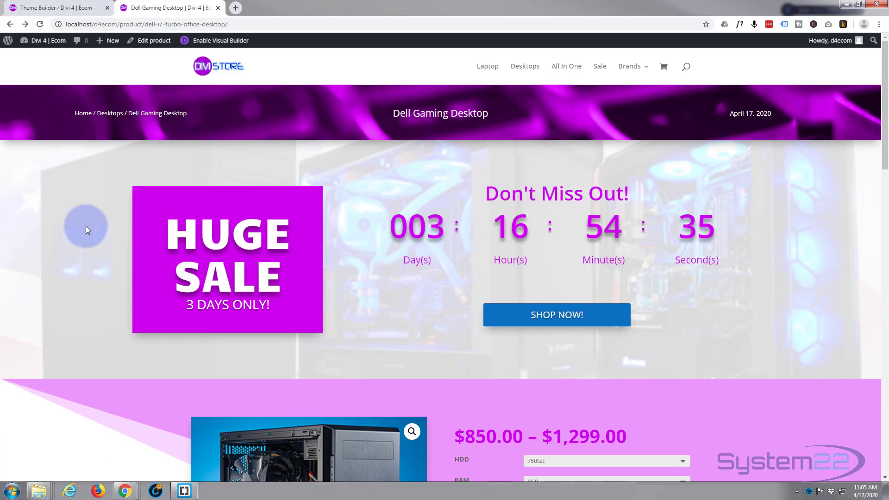